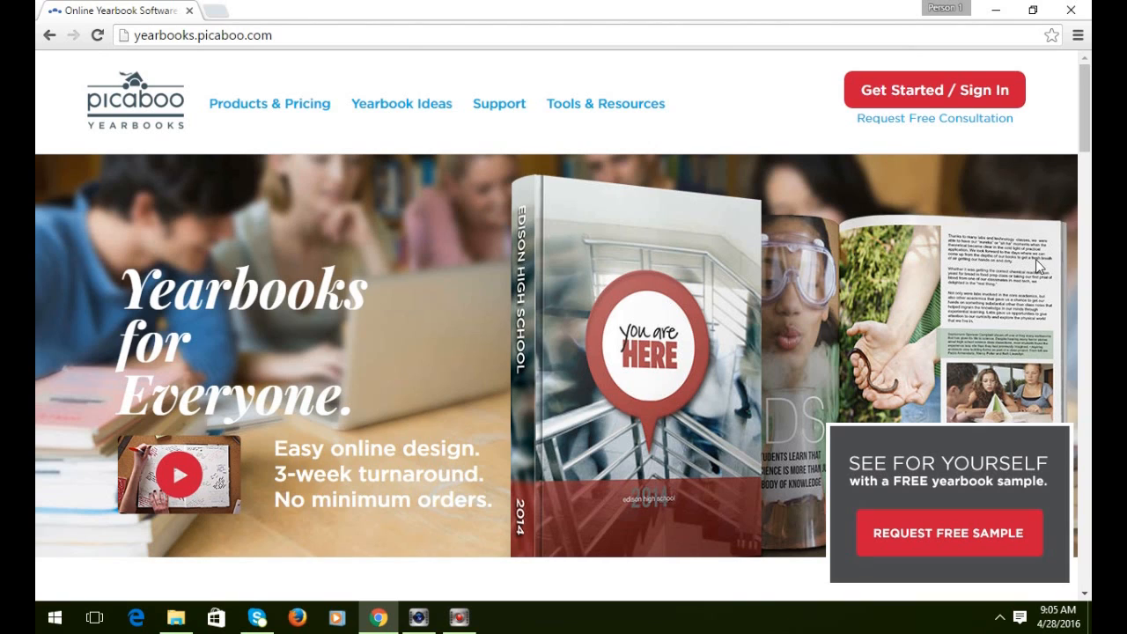
Go to wjriverside.picaboo.com, the Riverside Elementary yearbook store.
{"action": "left_click", "coordinate": [301, 38]}
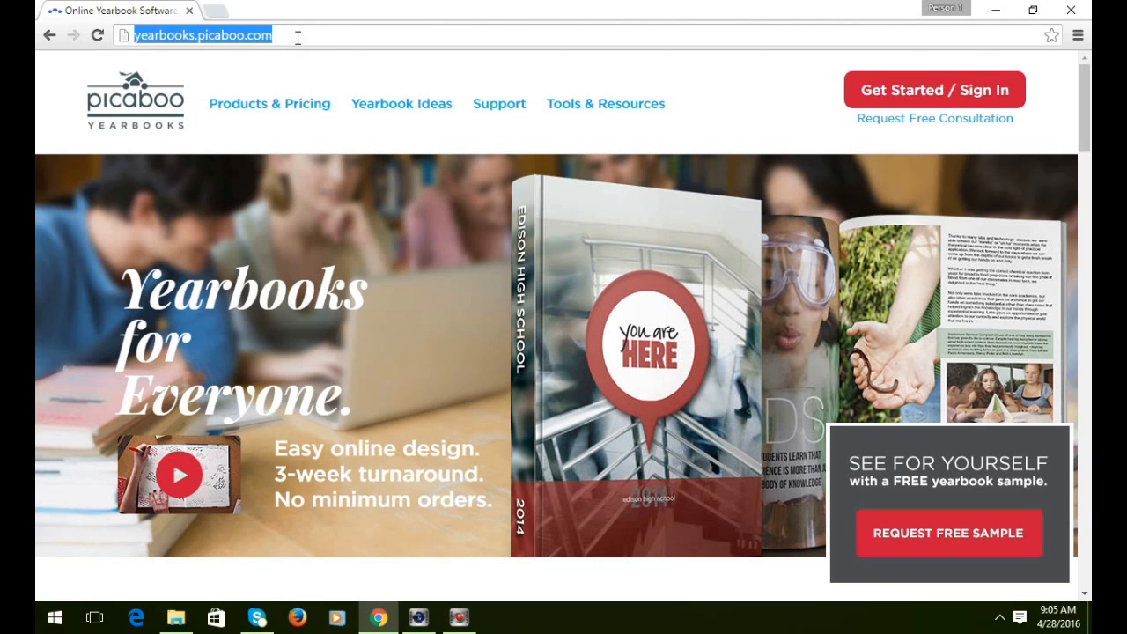
{"action": "type", "text": "wj"}
{"action": "key", "text": "Return"}
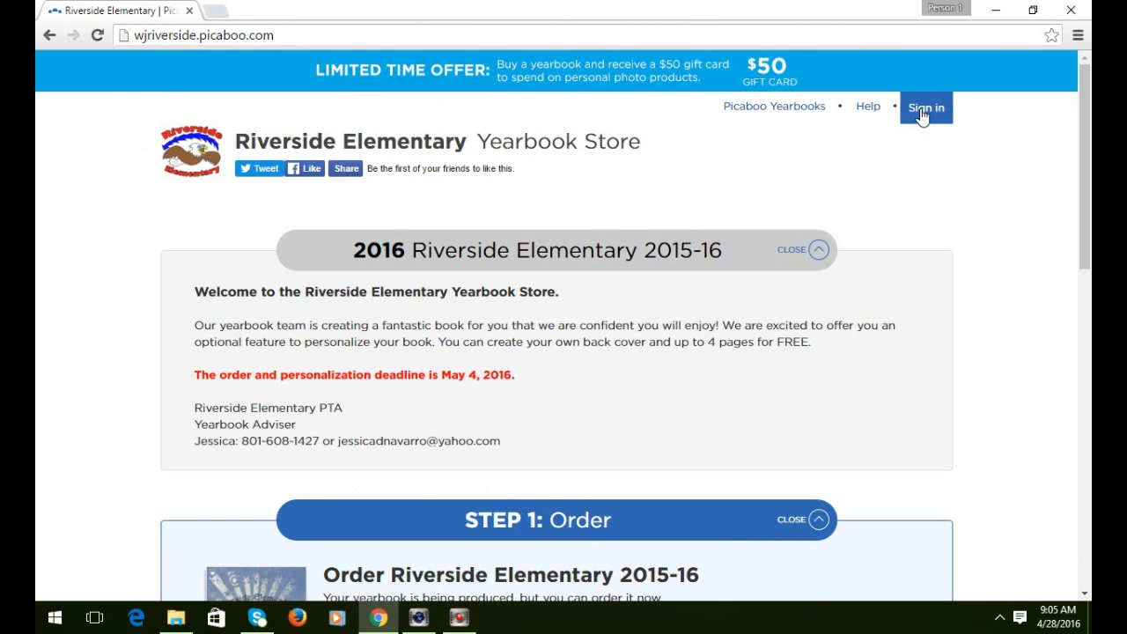
Sign in to the store with the account e-mail and password.
{"action": "left_click", "coordinate": [922, 114]}
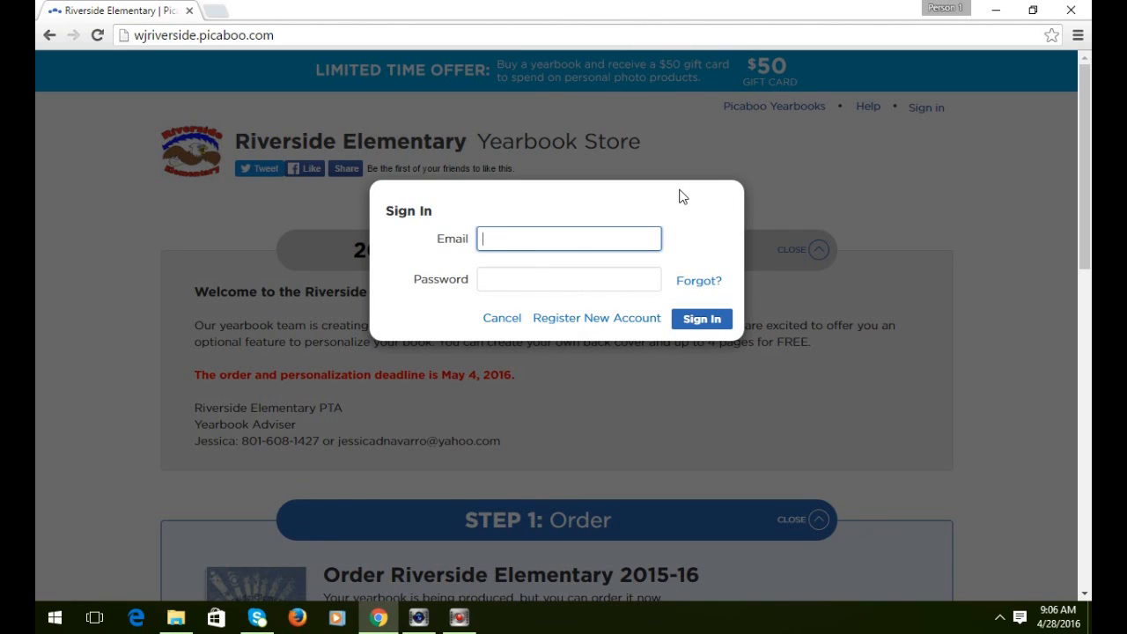
{"action": "key", "text": "Tab"}
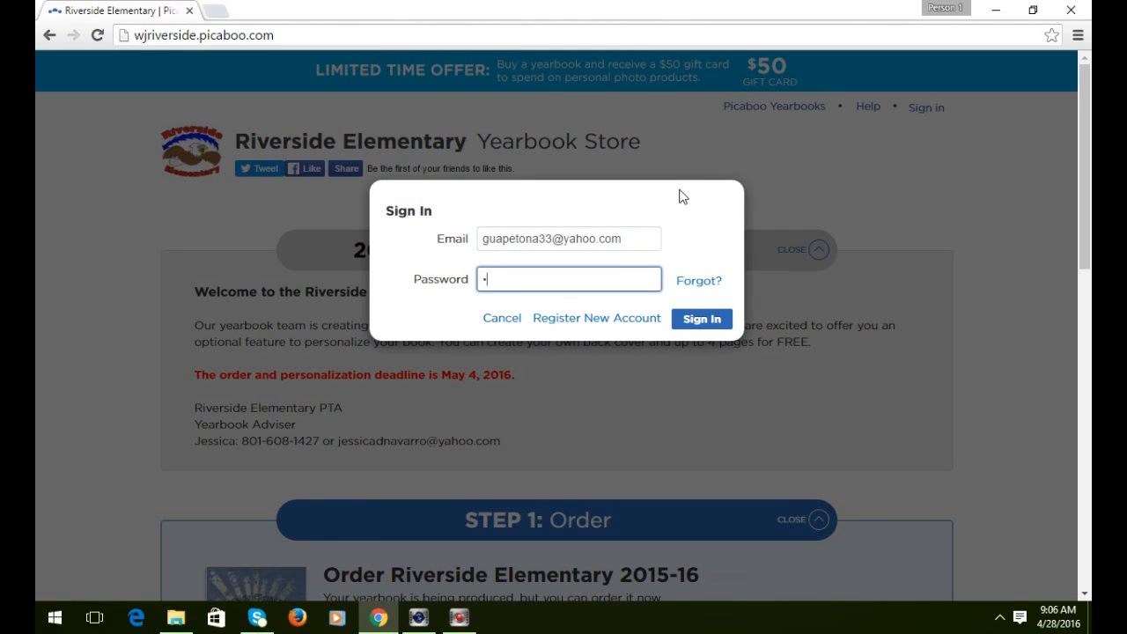
{"action": "key", "text": "Return"}
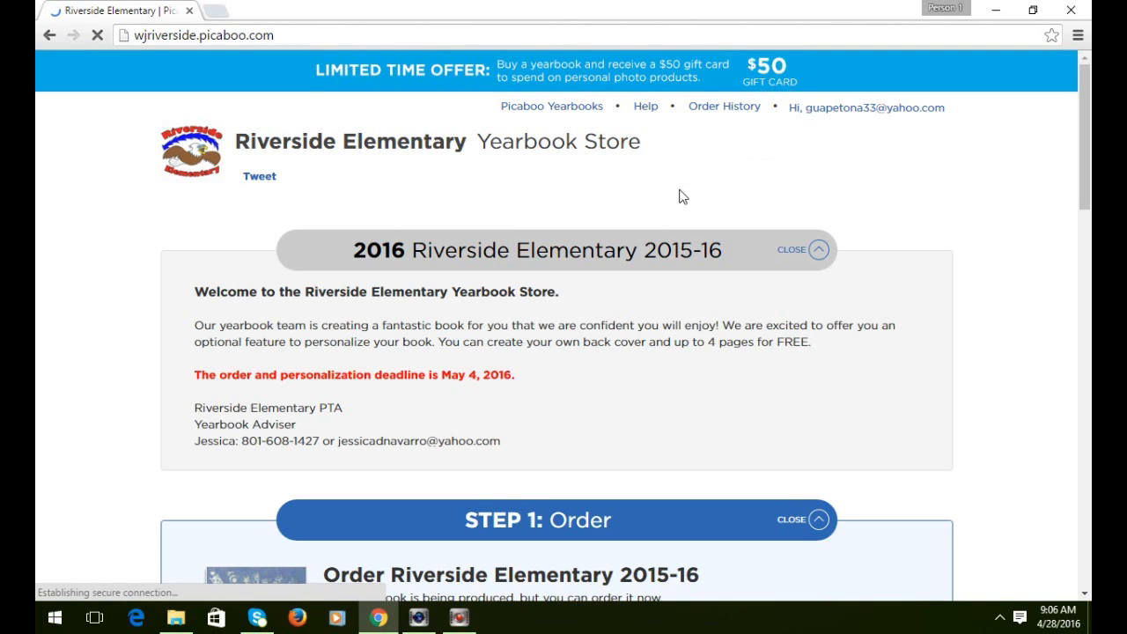
Choose Edit Flip Cover & Pages on the third entry, the Grade 2 student's personalization.
{"action": "scroll", "coordinate": [803, 549], "scroll_direction": "down", "scroll_amount": 1}
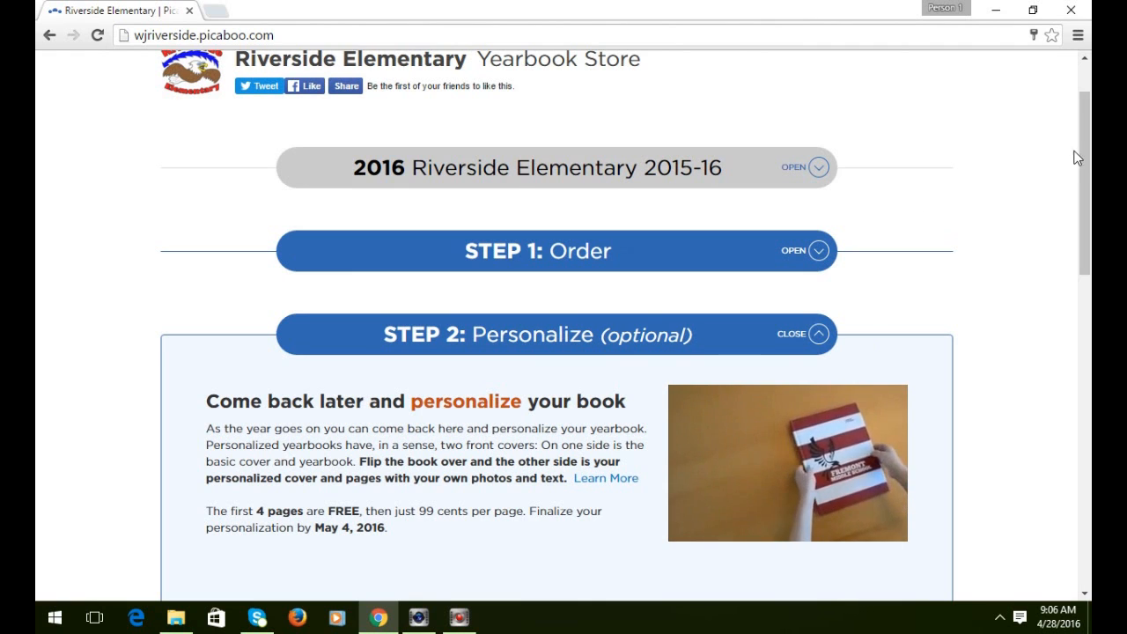
{"action": "left_click_drag", "start_coordinate": [1076, 157], "coordinate": [1089, 206]}
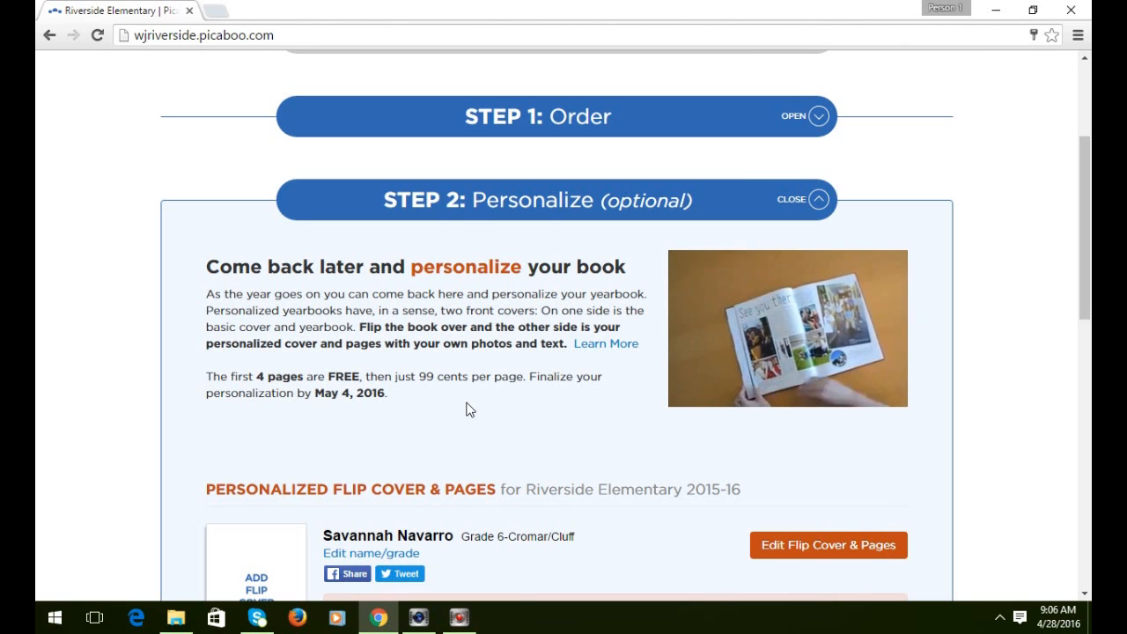
{"action": "scroll", "coordinate": [520, 397], "scroll_direction": "down", "scroll_amount": 1}
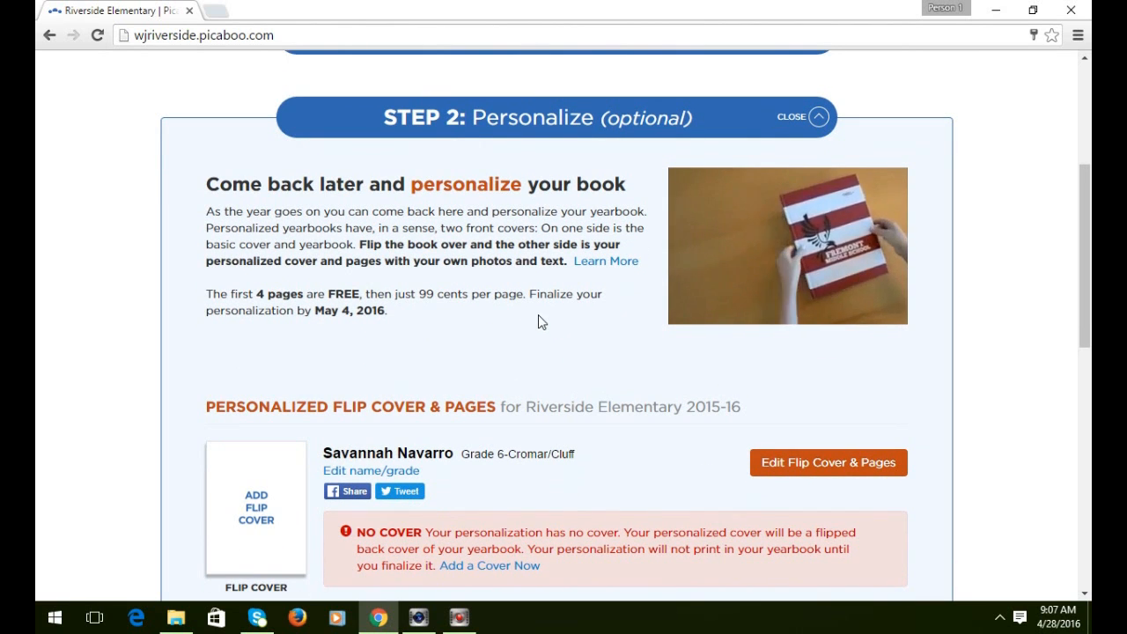
{"action": "scroll", "coordinate": [538, 317], "scroll_direction": "down", "scroll_amount": 2}
{"action": "scroll", "coordinate": [619, 150], "scroll_direction": "down", "scroll_amount": 2}
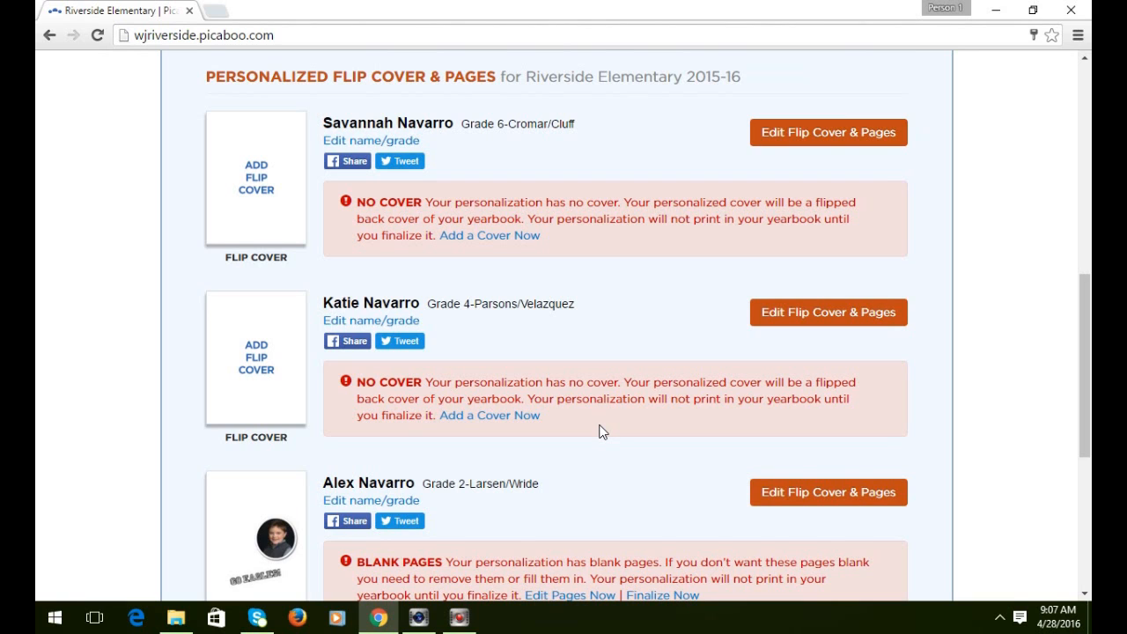
{"action": "scroll", "coordinate": [599, 431], "scroll_direction": "down", "scroll_amount": 1}
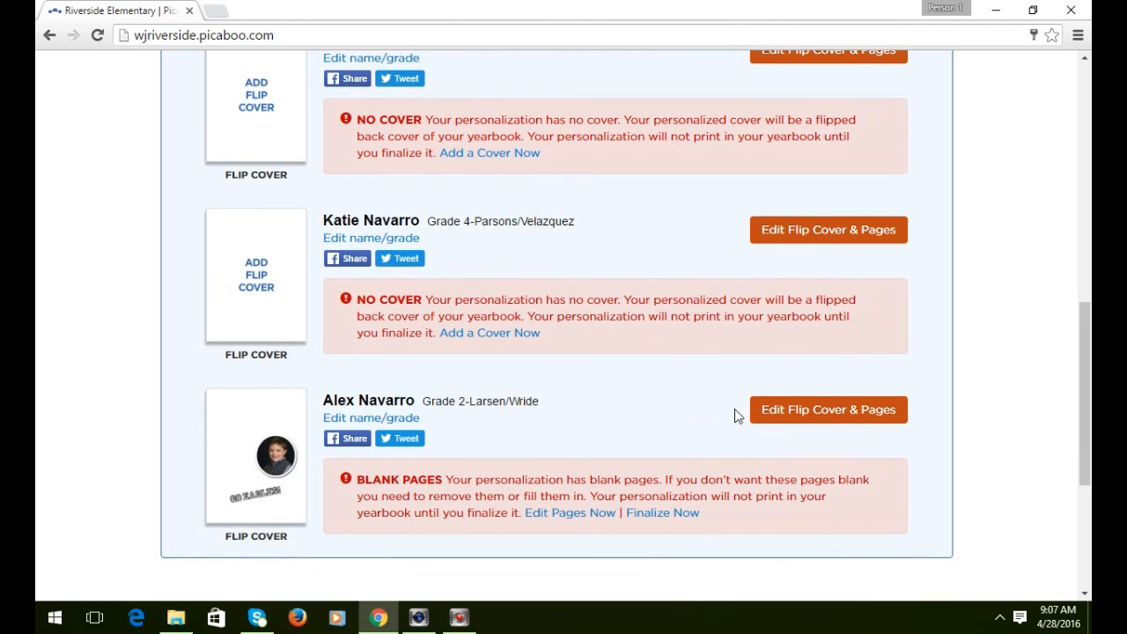
{"action": "left_click", "coordinate": [789, 425]}
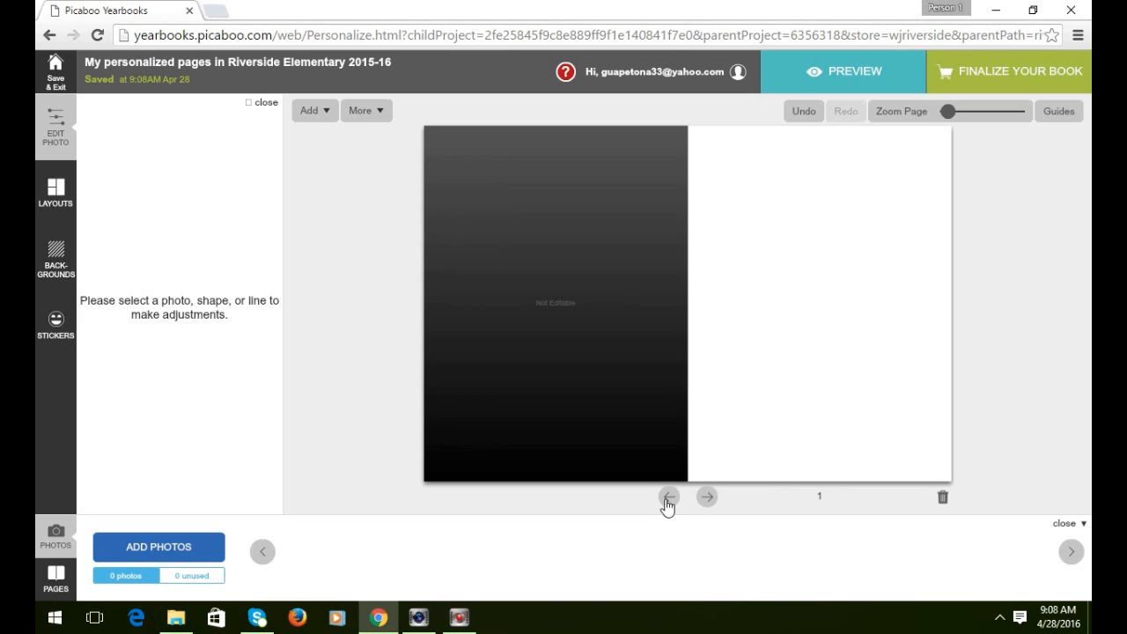
Step forward from the cover through page 1, pages 2–3 and page 4.
{"action": "left_click", "coordinate": [666, 498]}
{"action": "left_click", "coordinate": [834, 500]}
{"action": "left_click", "coordinate": [707, 498]}
{"action": "left_click", "coordinate": [707, 498]}
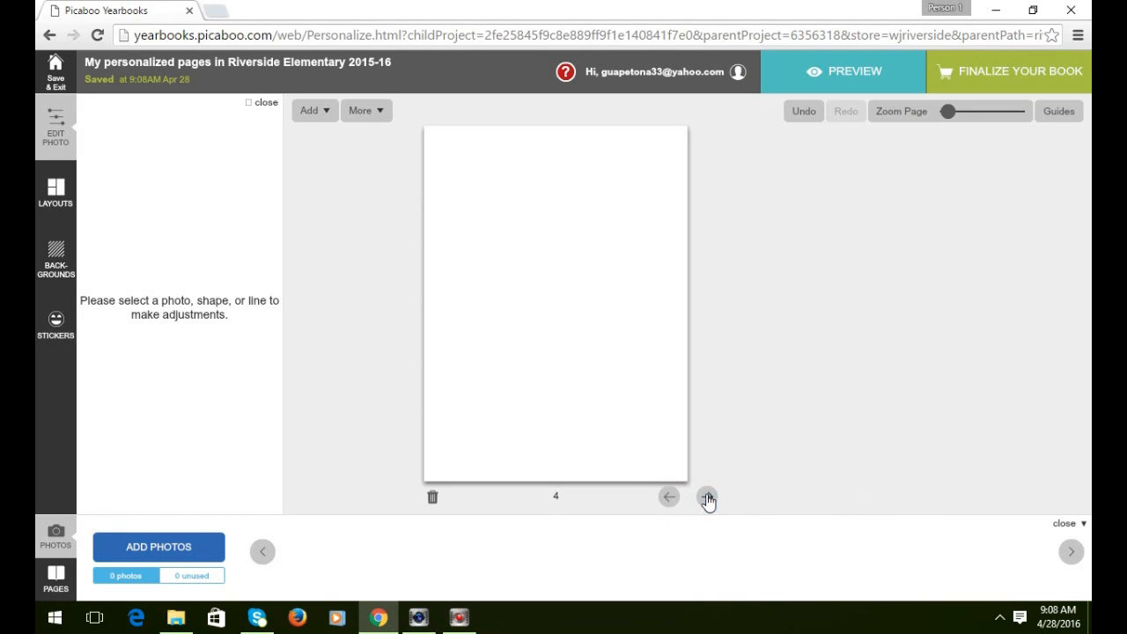
Step back to the cover page and bring up the Add Photos source chooser.
{"action": "left_click", "coordinate": [668, 498]}
{"action": "left_click", "coordinate": [668, 498]}
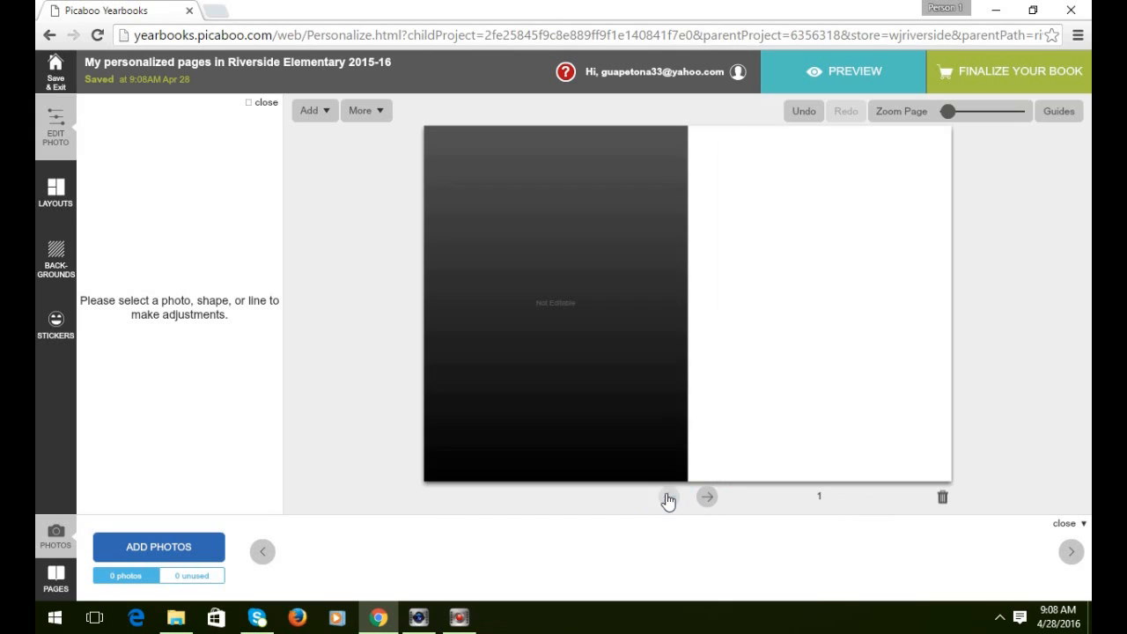
{"action": "left_click", "coordinate": [667, 498]}
{"action": "left_click", "coordinate": [671, 498]}
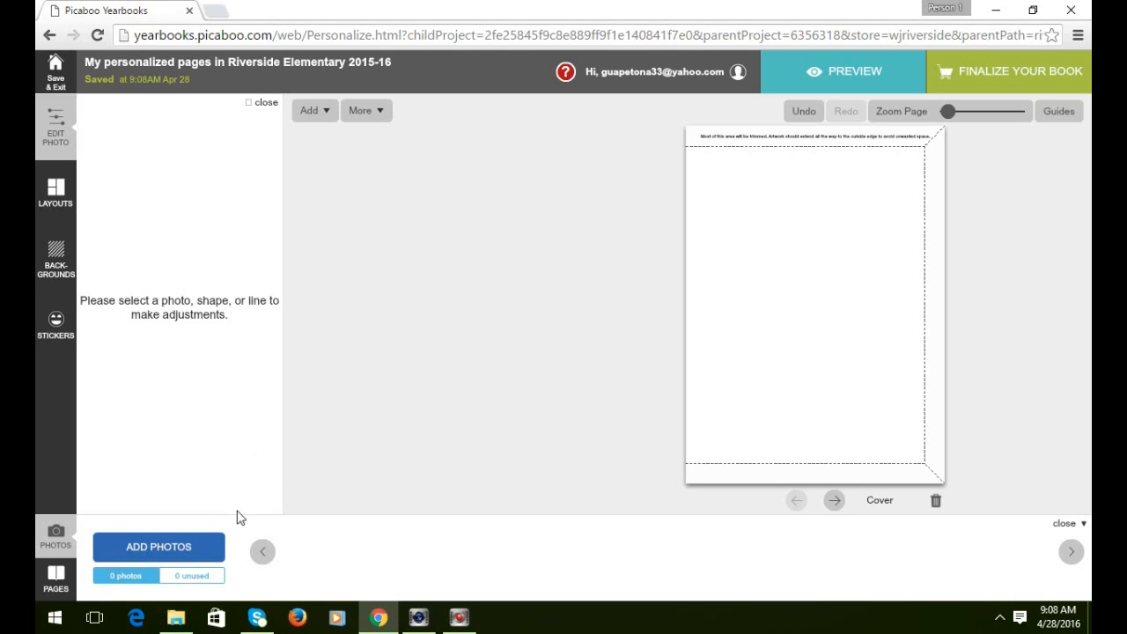
{"action": "left_click", "coordinate": [183, 547]}
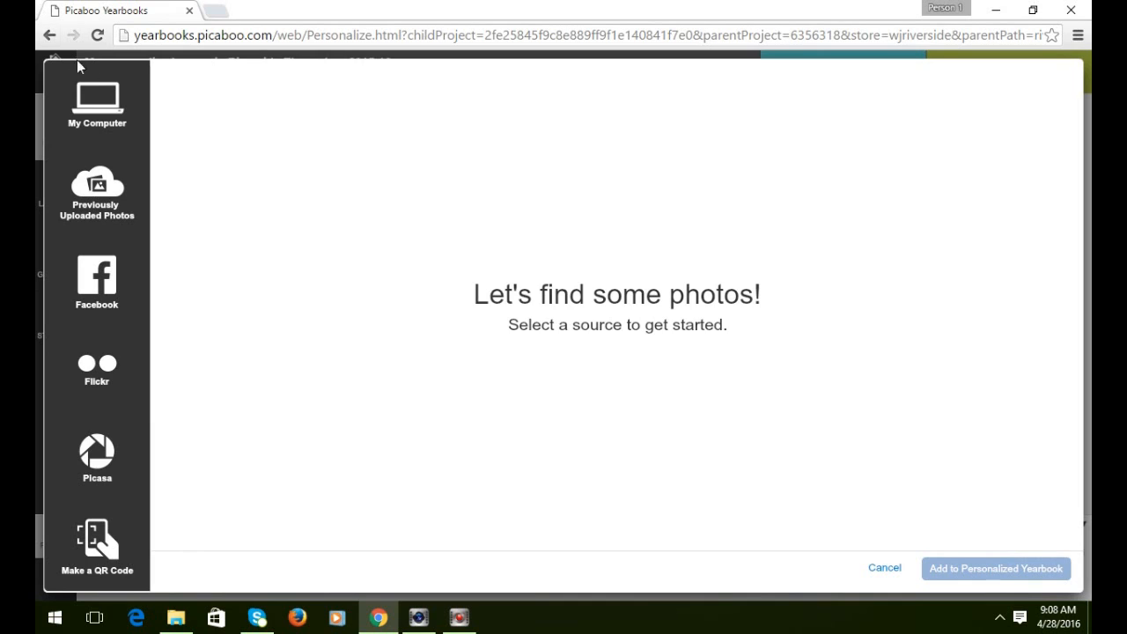
Upload all 25 photos from the demo folder in Pictures into the personalized yearbook.
{"action": "left_click", "coordinate": [107, 95]}
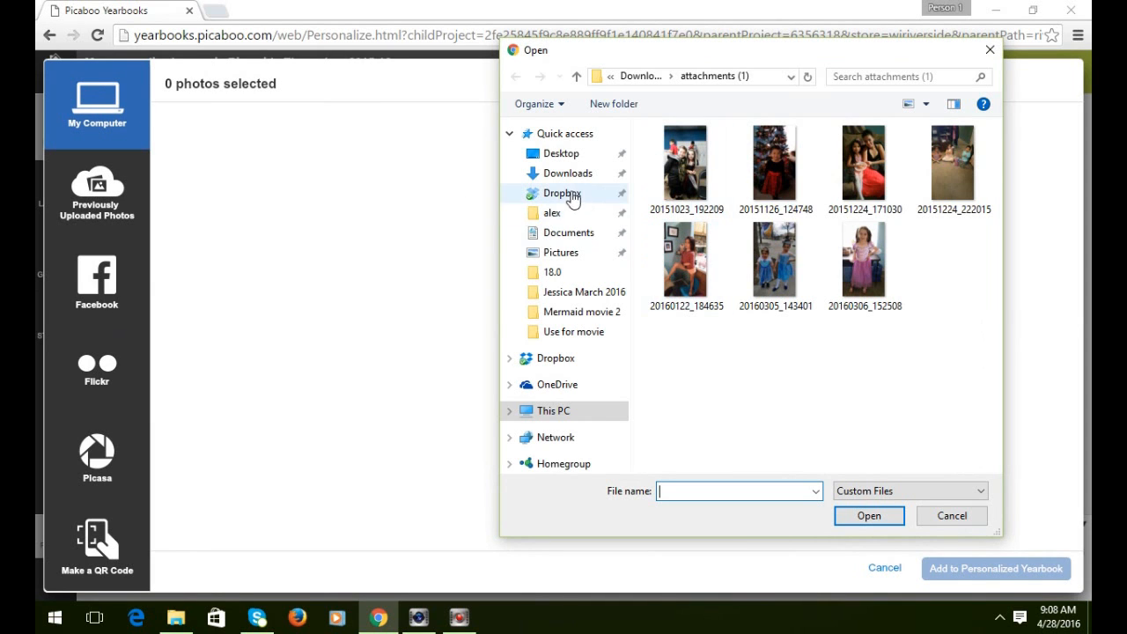
{"action": "left_click", "coordinate": [560, 253]}
{"action": "double_click", "coordinate": [704, 211]}
{"action": "left_click_drag", "start_coordinate": [969, 168], "coordinate": [682, 544]}
{"action": "left_click", "coordinate": [869, 516]}
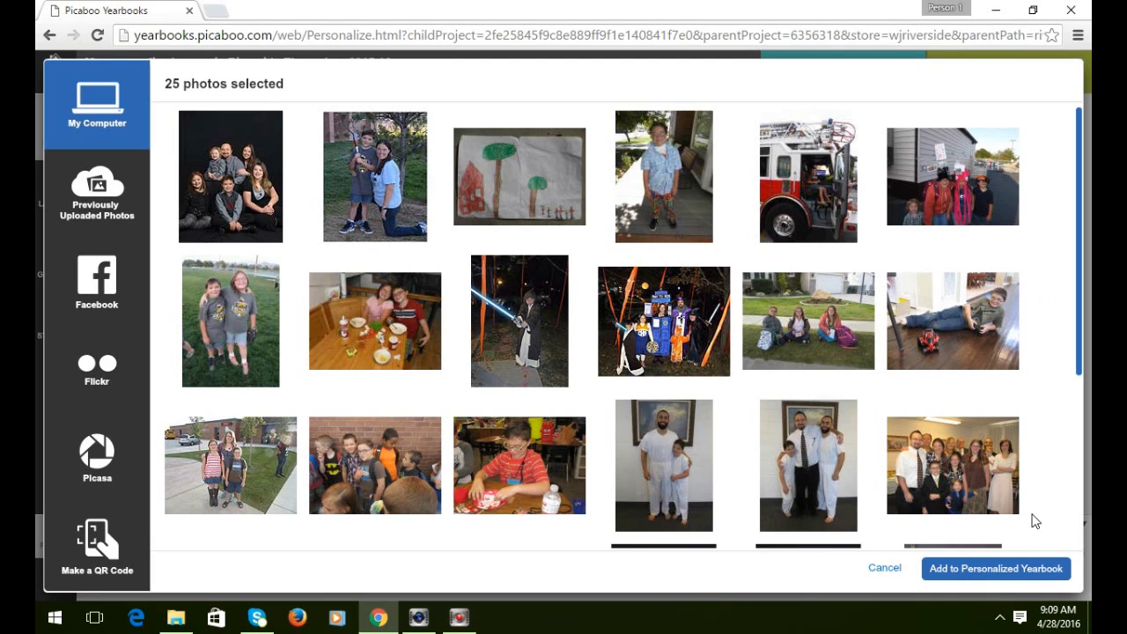
{"action": "left_click", "coordinate": [1001, 569]}
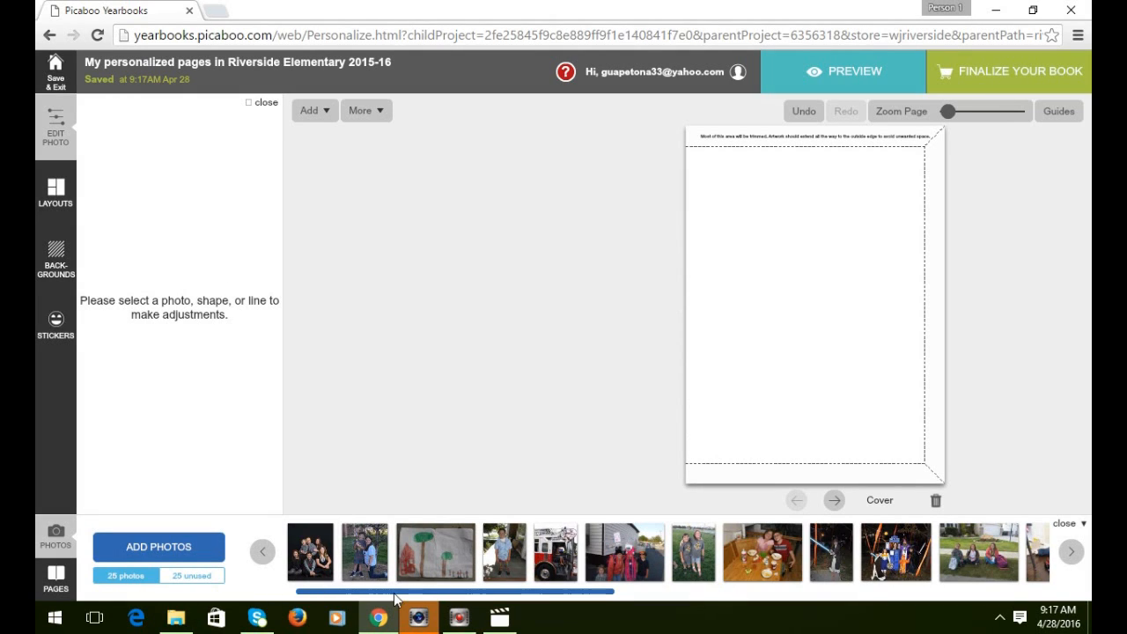
Scroll along the photo strip to review all 25 uploaded photos.
{"action": "left_click_drag", "start_coordinate": [342, 596], "coordinate": [320, 608]}
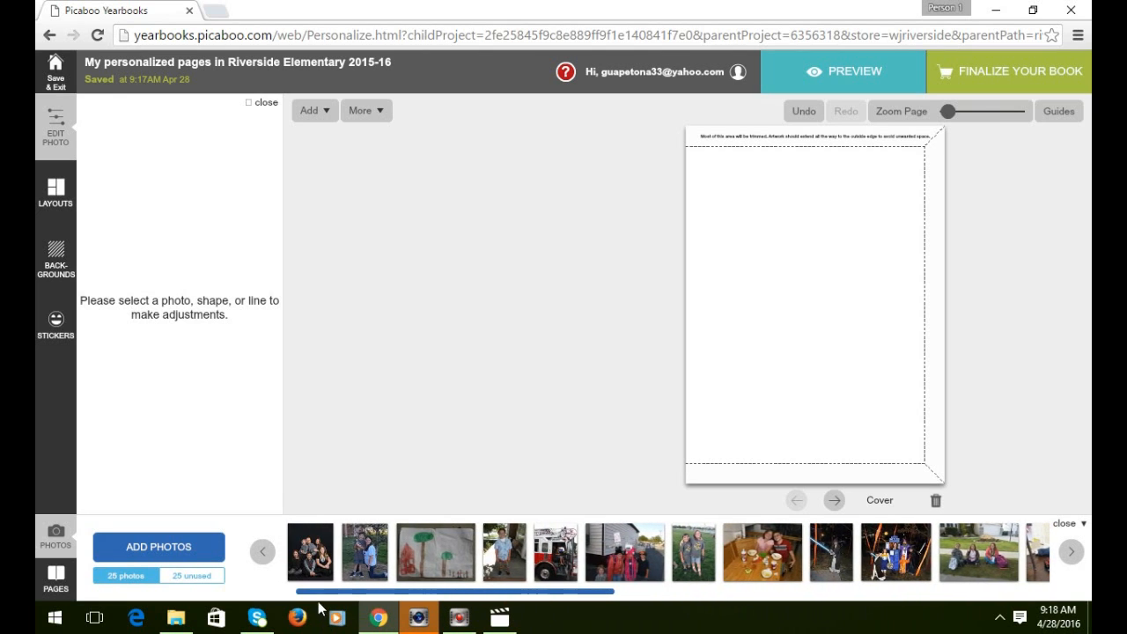
{"action": "left_click", "coordinate": [385, 591]}
{"action": "left_click_drag", "start_coordinate": [392, 593], "coordinate": [409, 595]}
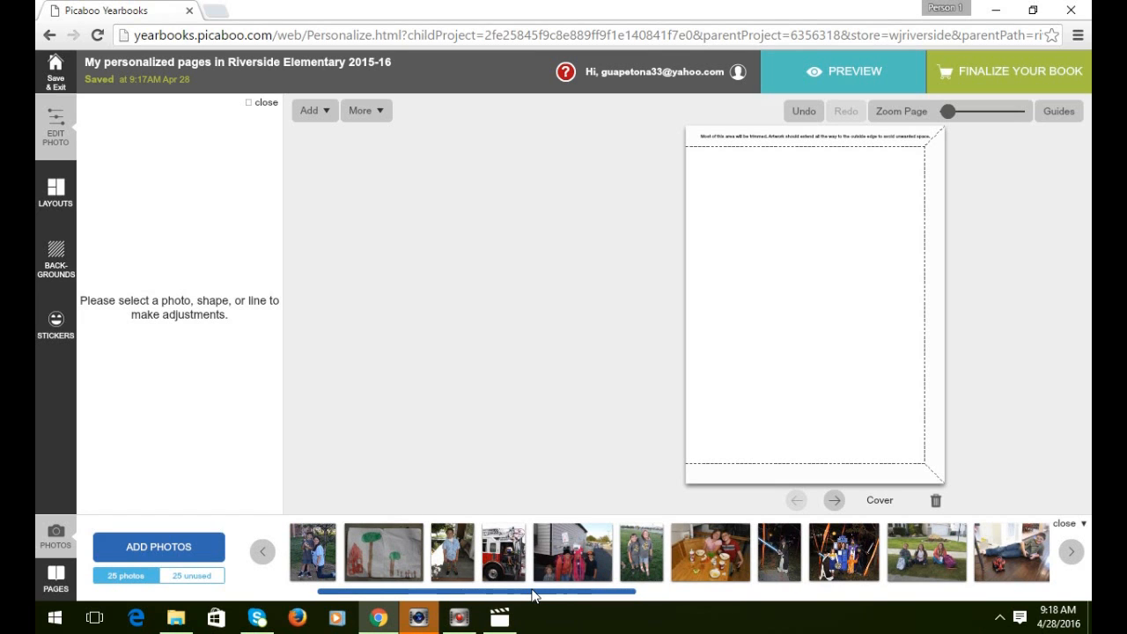
{"action": "left_click_drag", "start_coordinate": [532, 597], "coordinate": [667, 595]}
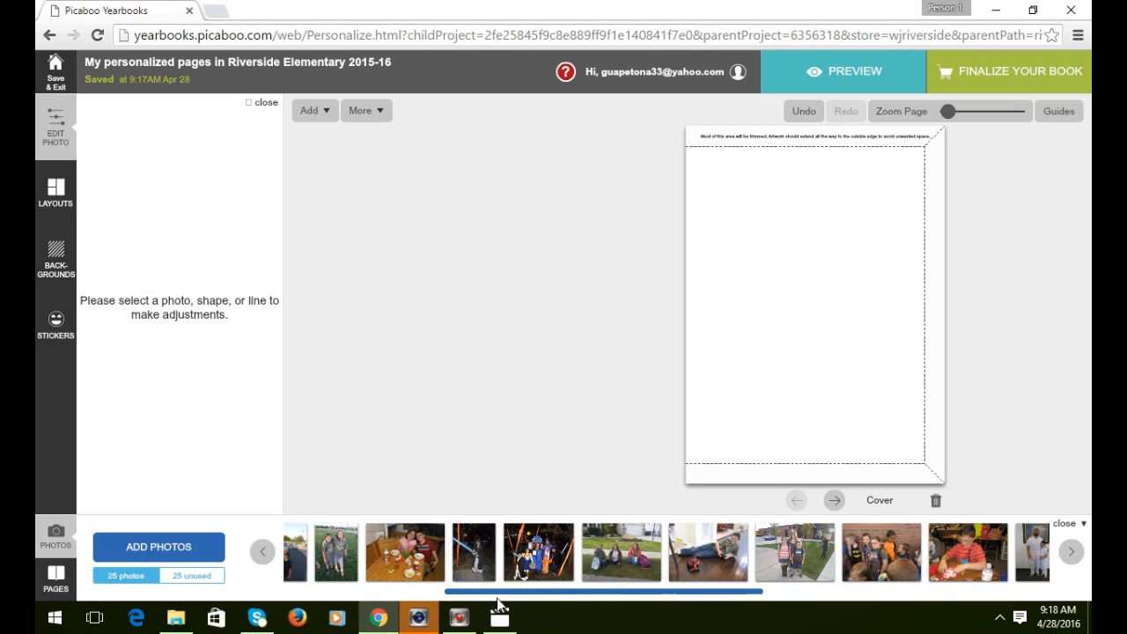
{"action": "left_click_drag", "start_coordinate": [498, 595], "coordinate": [956, 607]}
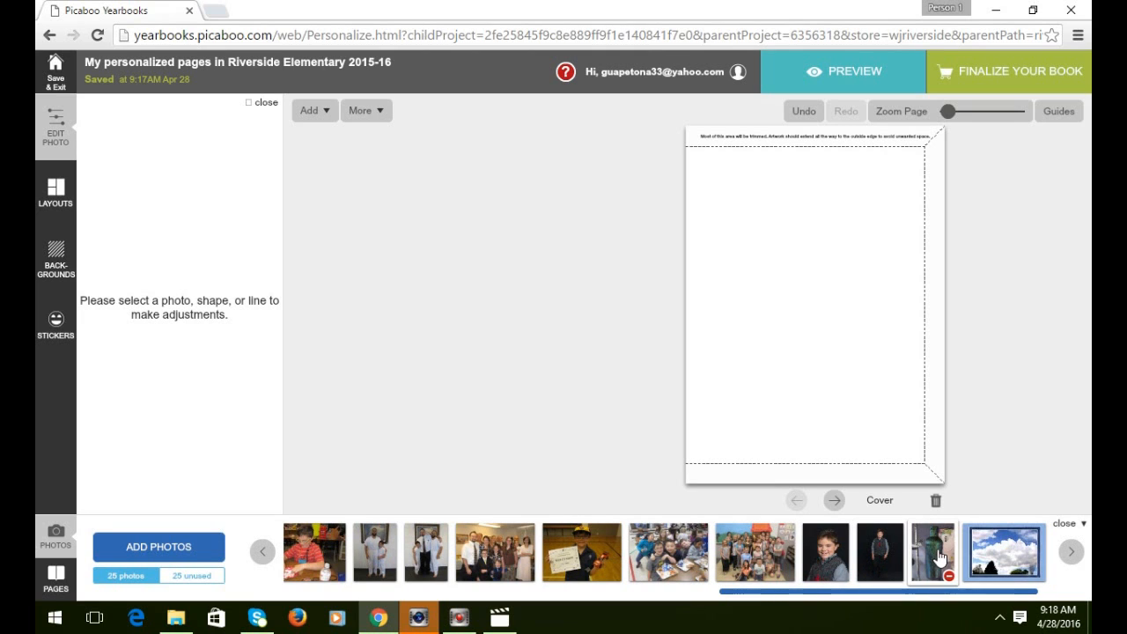
{"action": "left_click_drag", "start_coordinate": [826, 591], "coordinate": [239, 597]}
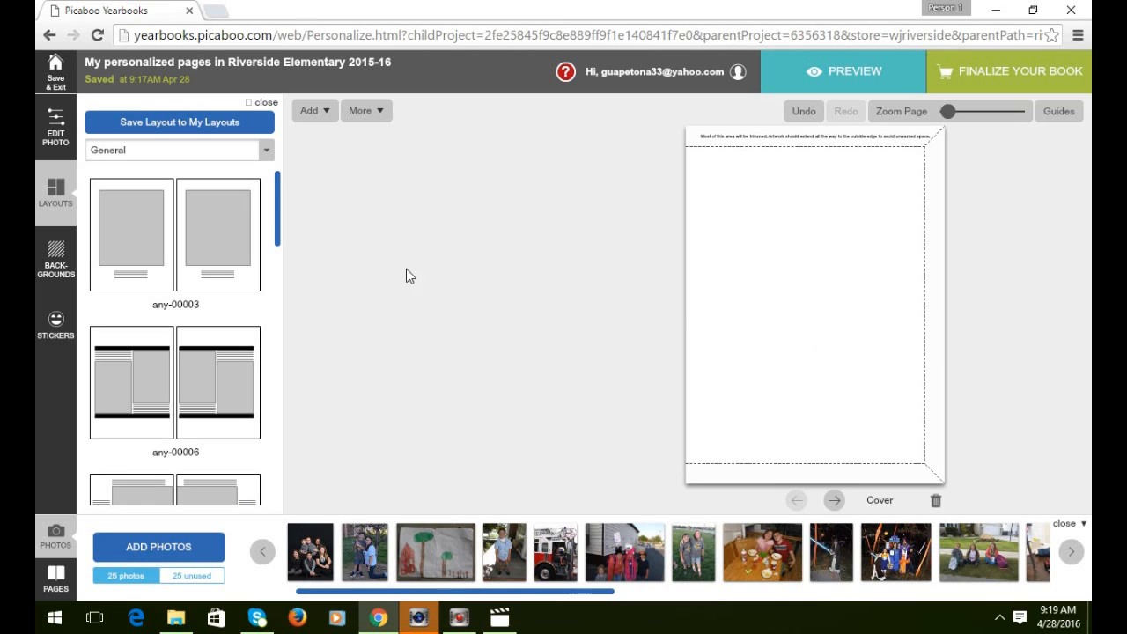
Put the boy-in-a-vest portrait on the cover as a Single Page Photo.
{"action": "left_click_drag", "start_coordinate": [368, 599], "coordinate": [876, 590]}
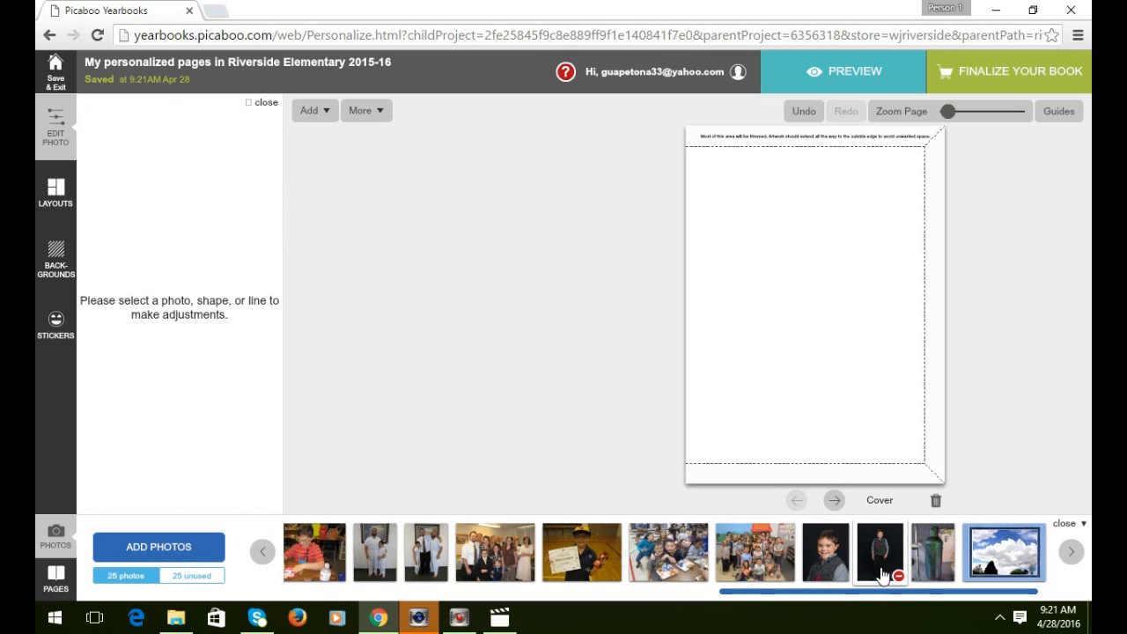
{"action": "left_click_drag", "start_coordinate": [883, 574], "coordinate": [808, 239]}
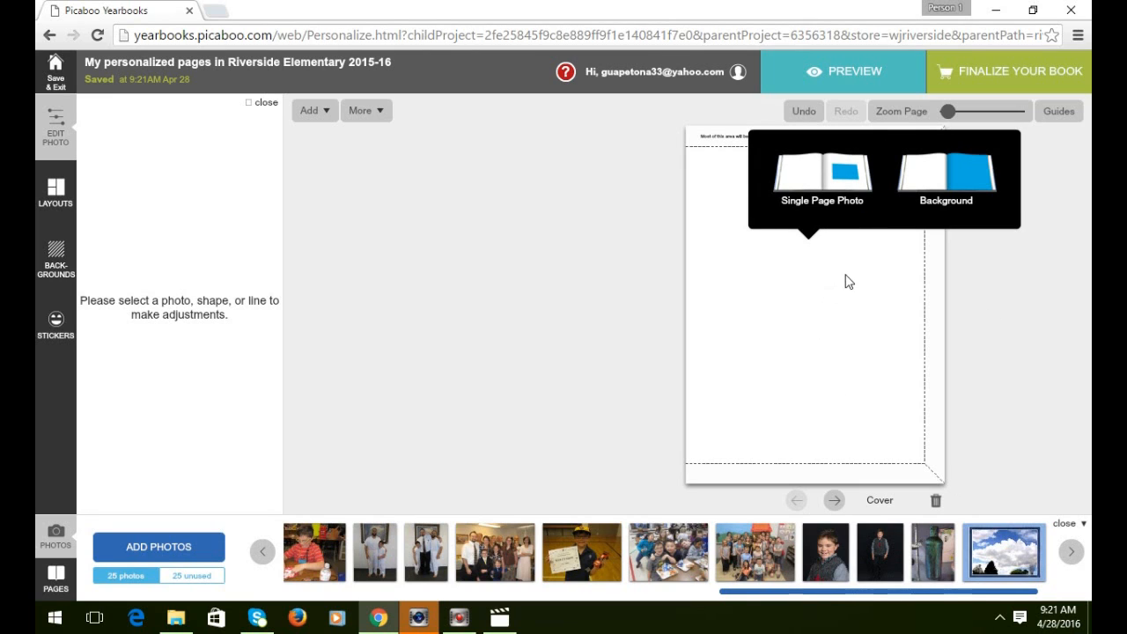
{"action": "left_click", "coordinate": [835, 170]}
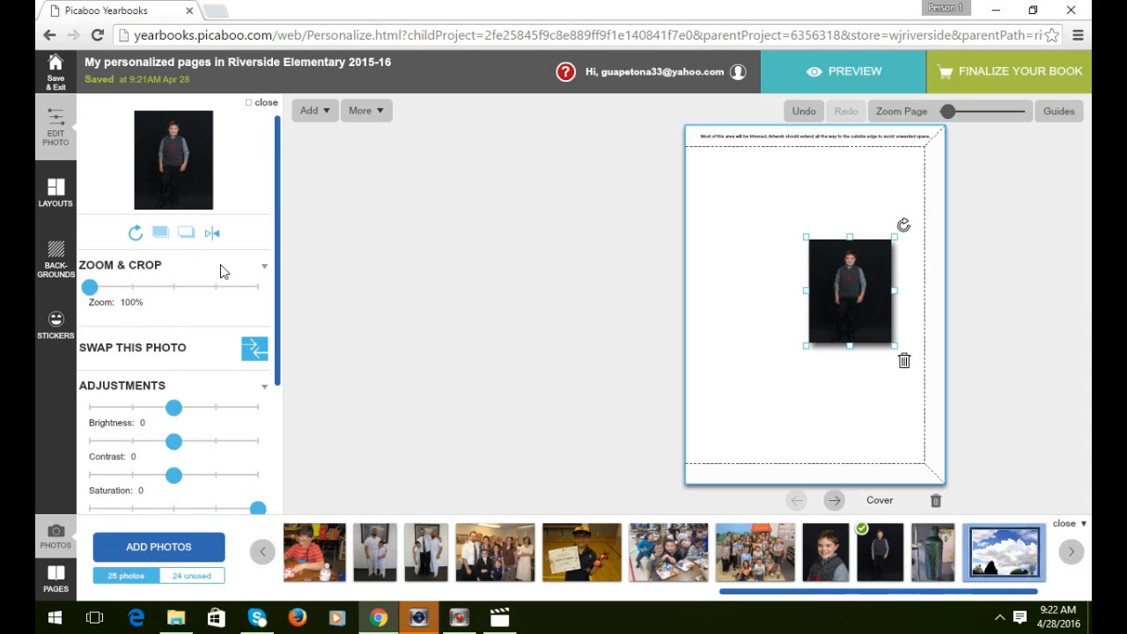
Crop the cover photo into a round shape and make it a perfect circle.
{"action": "left_click_drag", "start_coordinate": [280, 189], "coordinate": [264, 317]}
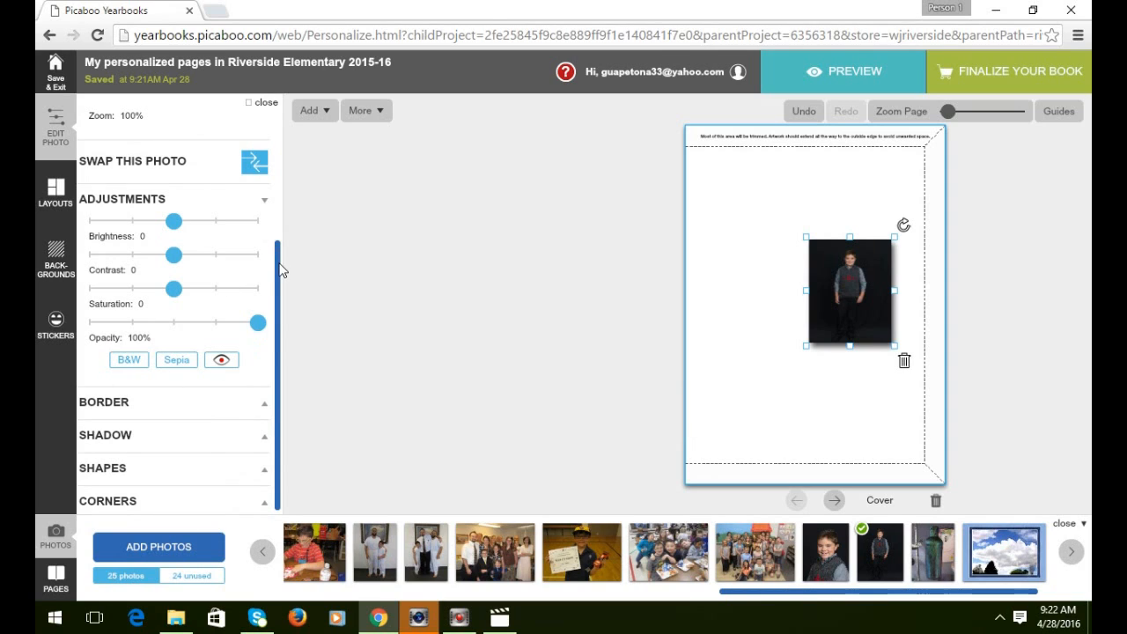
{"action": "left_click", "coordinate": [161, 468]}
{"action": "left_click_drag", "start_coordinate": [282, 364], "coordinate": [281, 478]}
{"action": "left_click", "coordinate": [170, 398]}
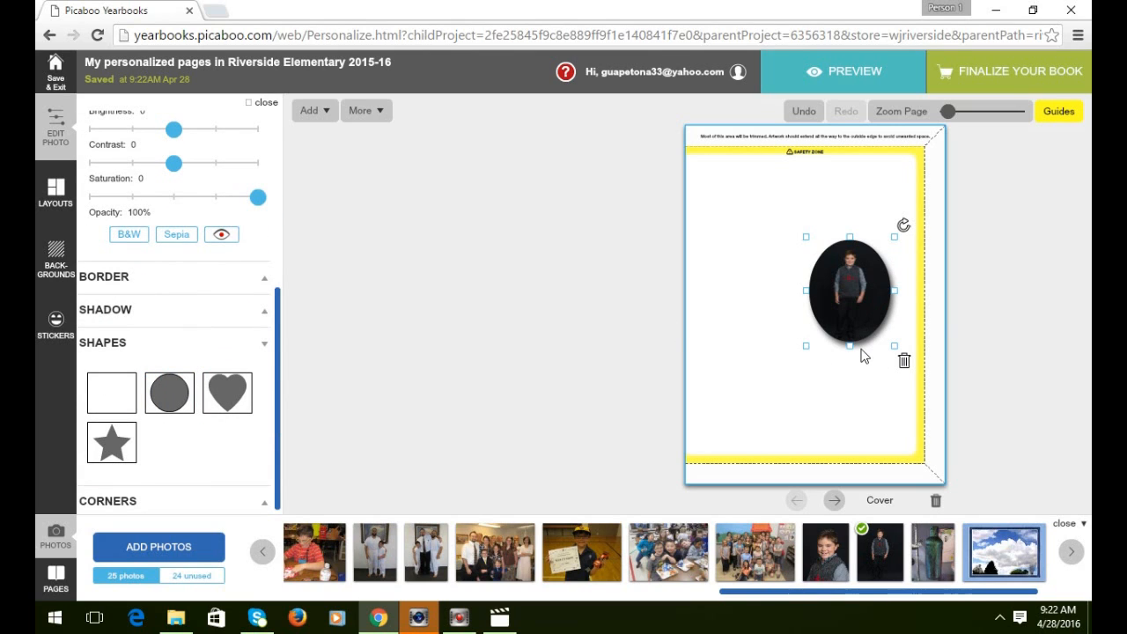
{"action": "left_click_drag", "start_coordinate": [852, 352], "coordinate": [852, 333]}
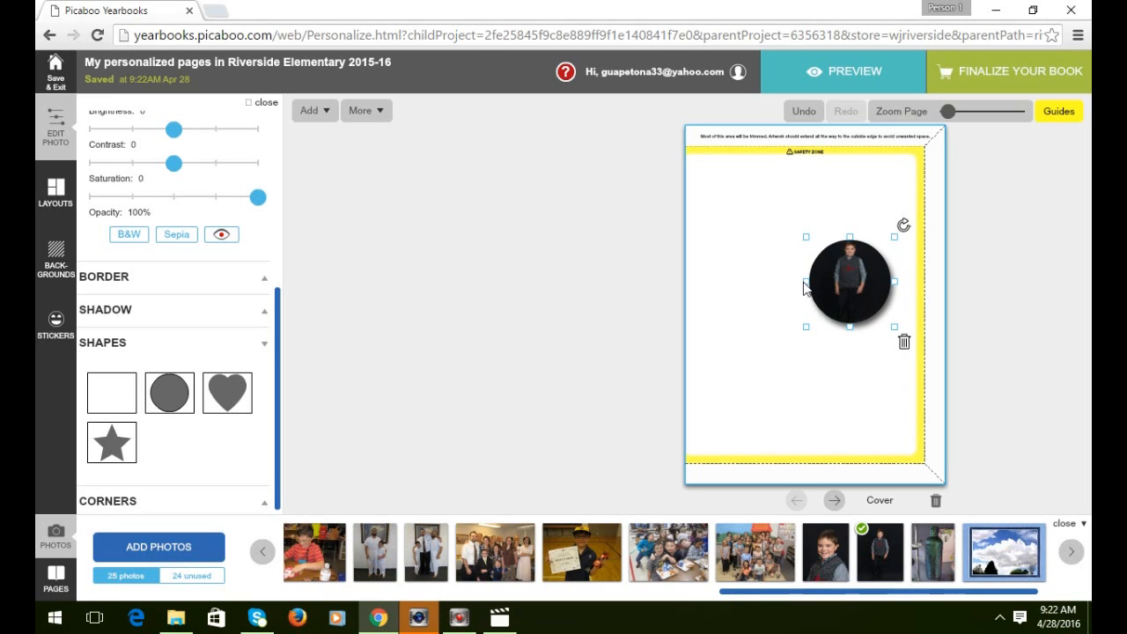
Reselect the round photo and resize it larger.
{"action": "left_click", "coordinate": [727, 304]}
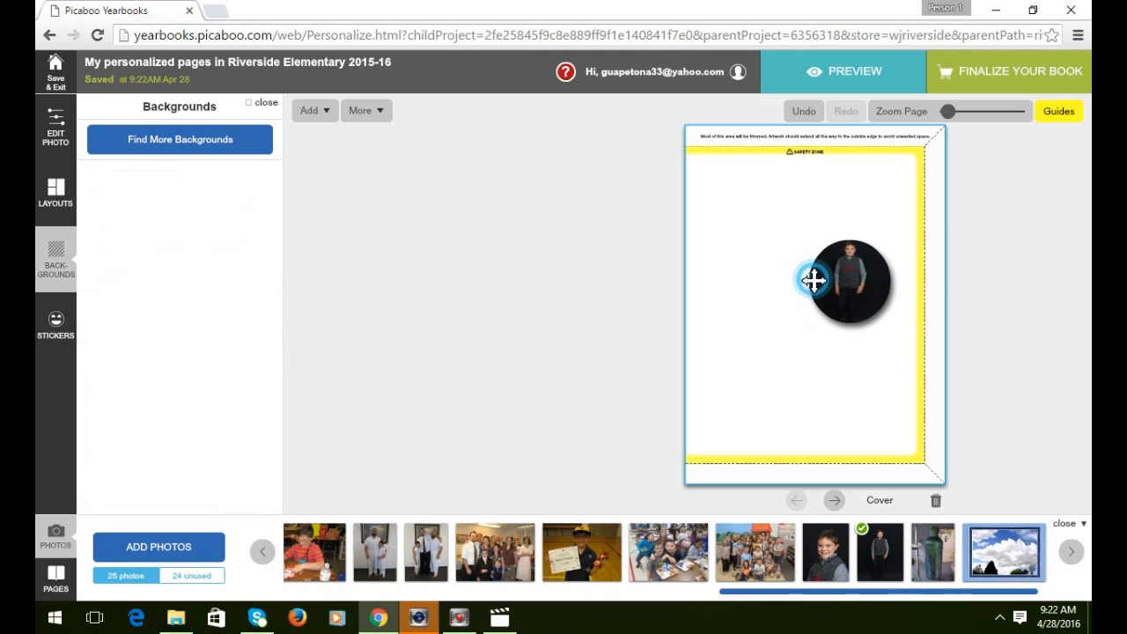
{"action": "left_click", "coordinate": [812, 279]}
{"action": "mouse_move", "coordinate": [807, 284]}
{"action": "left_mouse_down"}
{"action": "mouse_move", "coordinate": [750, 290]}
{"action": "mouse_move", "coordinate": [803, 284]}
{"action": "left_mouse_up"}
{"action": "mouse_move", "coordinate": [800, 327]}
{"action": "left_mouse_down"}
{"action": "mouse_move", "coordinate": [786, 342]}
{"action": "mouse_move", "coordinate": [800, 316]}
{"action": "mouse_move", "coordinate": [804, 324]}
{"action": "left_mouse_up"}
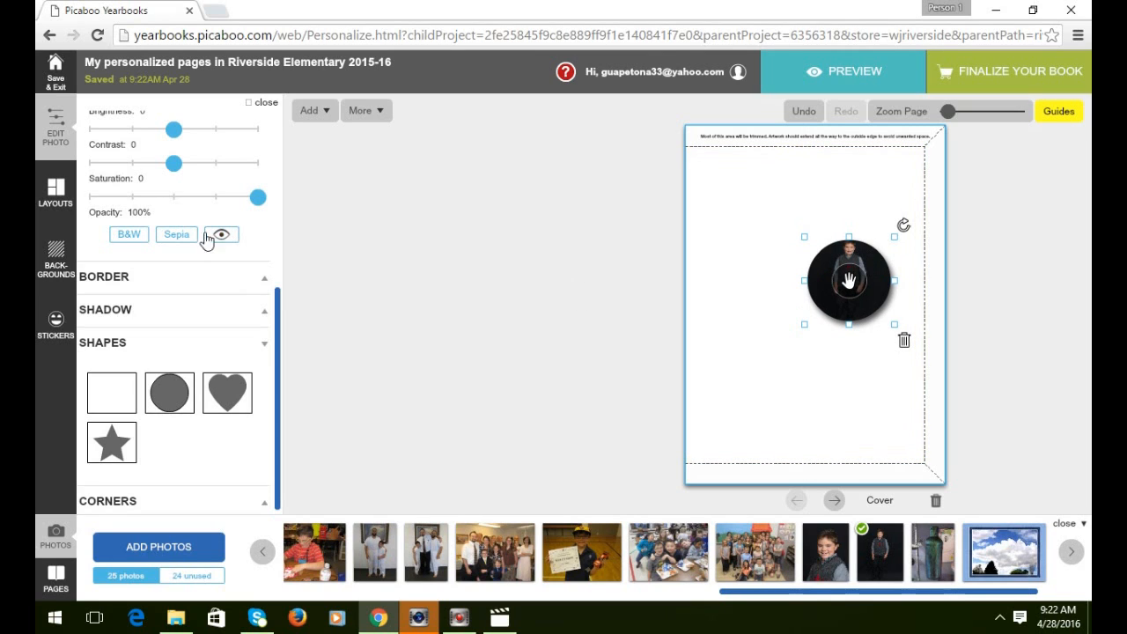
Zoom the picture to about 404% and reposition it so the face fills the circle.
{"action": "scroll", "coordinate": [221, 418], "scroll_direction": "up", "scroll_amount": 4}
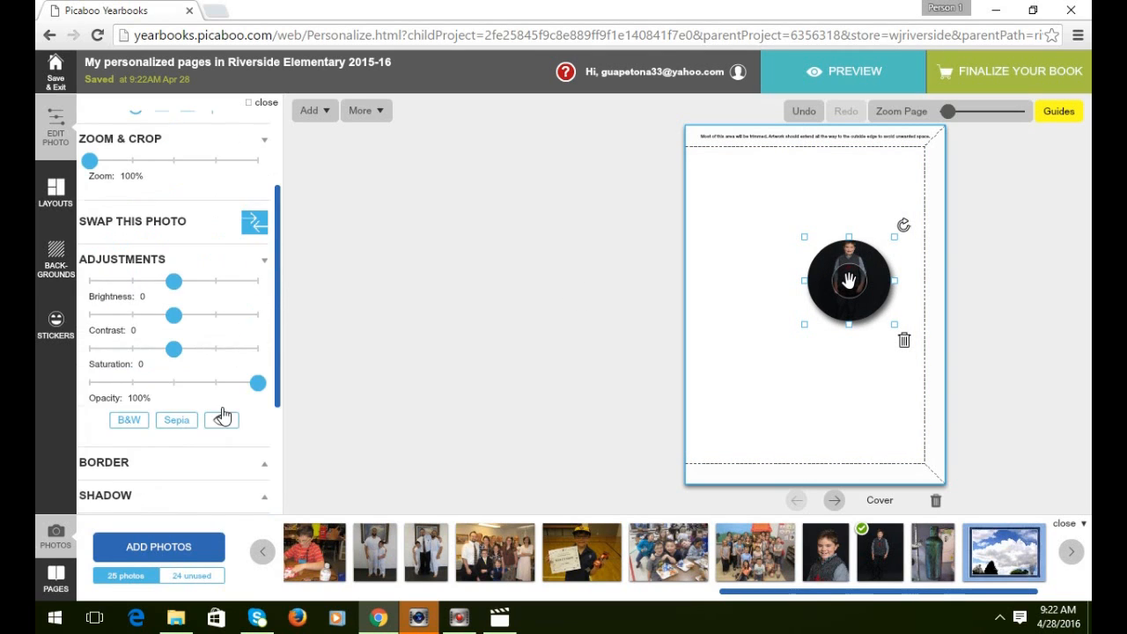
{"action": "left_click_drag", "start_coordinate": [91, 288], "coordinate": [164, 290]}
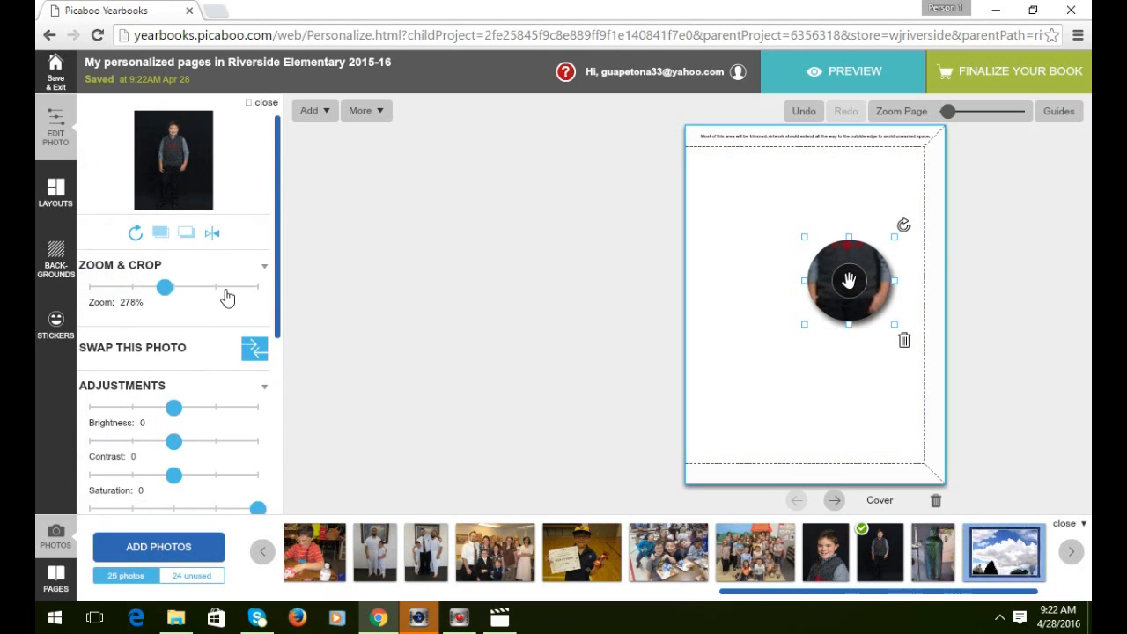
{"action": "left_click_drag", "start_coordinate": [876, 272], "coordinate": [849, 339]}
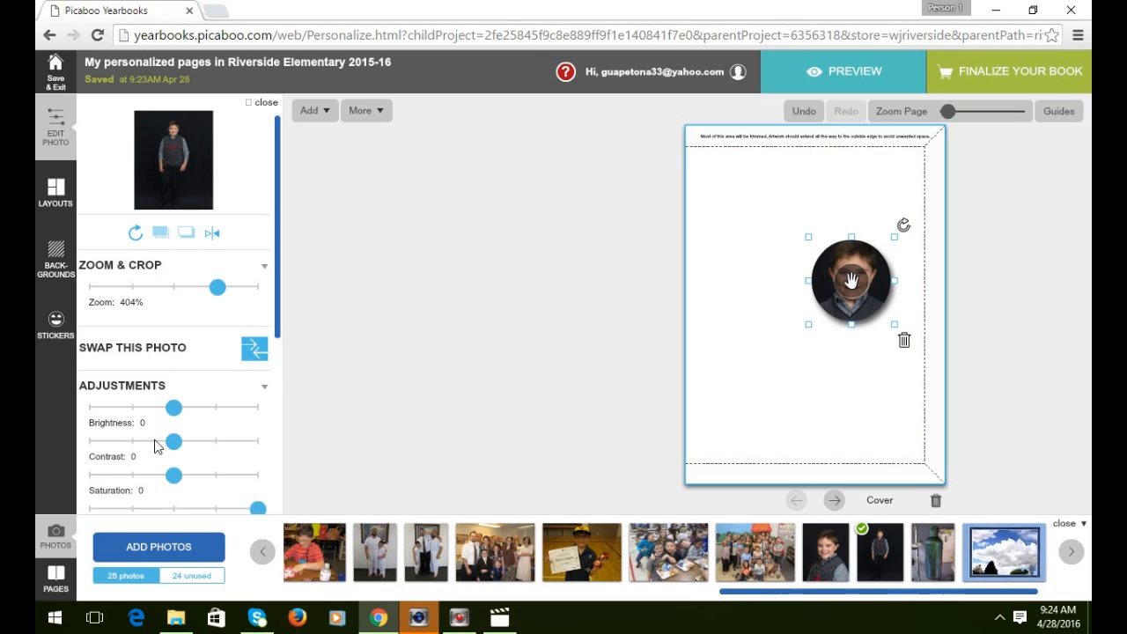
{"action": "scroll", "coordinate": [202, 330], "scroll_direction": "down", "scroll_amount": 3}
{"action": "scroll", "coordinate": [162, 372], "scroll_direction": "down", "scroll_amount": 1}
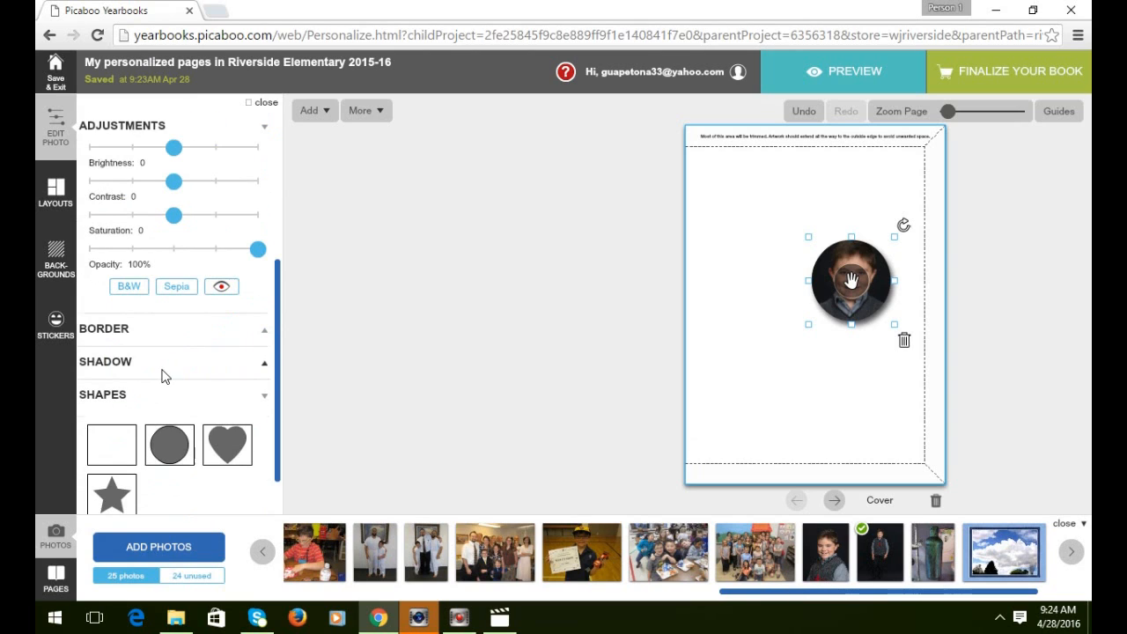
Turn on a border for the round photo, coloured 414444, a dark grey sampled from the photo.
{"action": "left_click", "coordinate": [265, 331]}
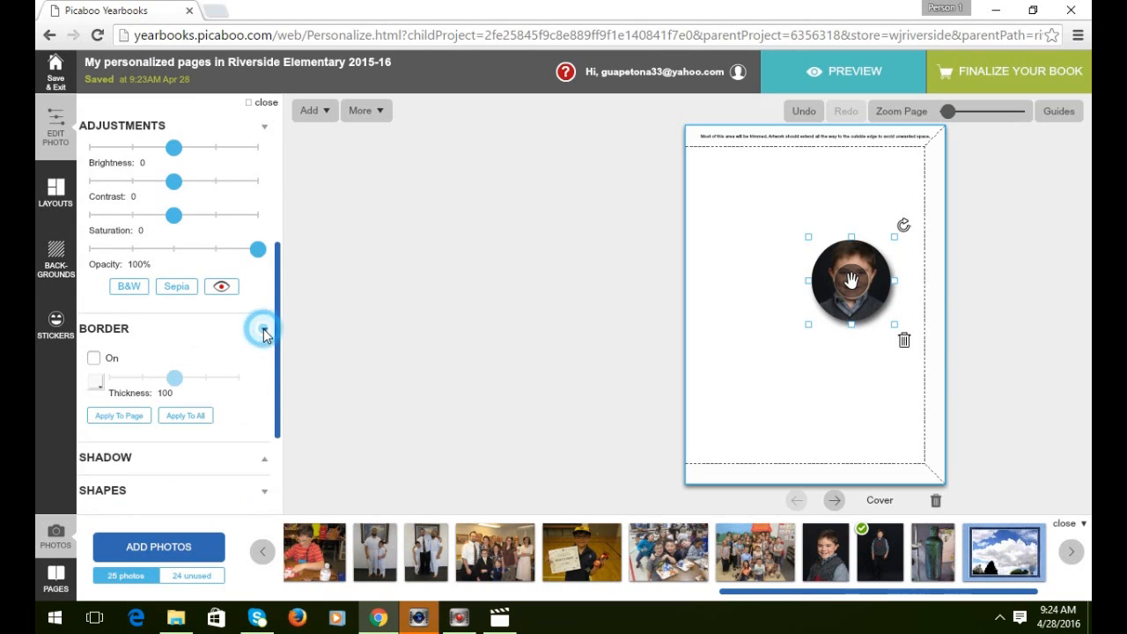
{"action": "left_click", "coordinate": [94, 358]}
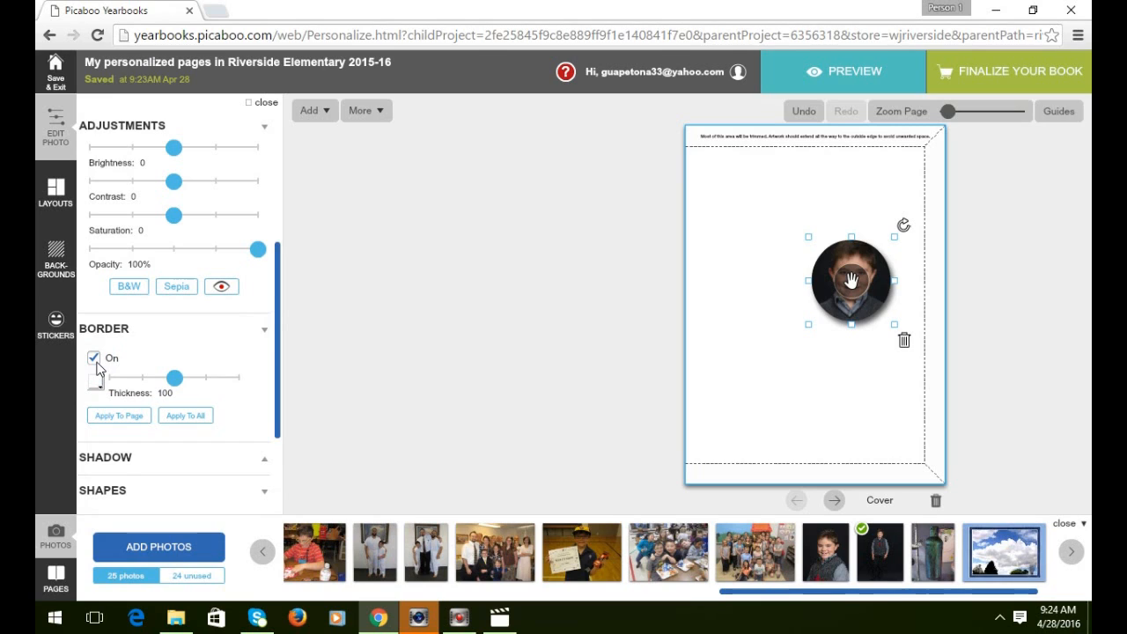
{"action": "mouse_move", "coordinate": [175, 381]}
{"action": "left_mouse_down"}
{"action": "mouse_move", "coordinate": [222, 381]}
{"action": "mouse_move", "coordinate": [127, 388]}
{"action": "mouse_move", "coordinate": [176, 380]}
{"action": "left_mouse_up"}
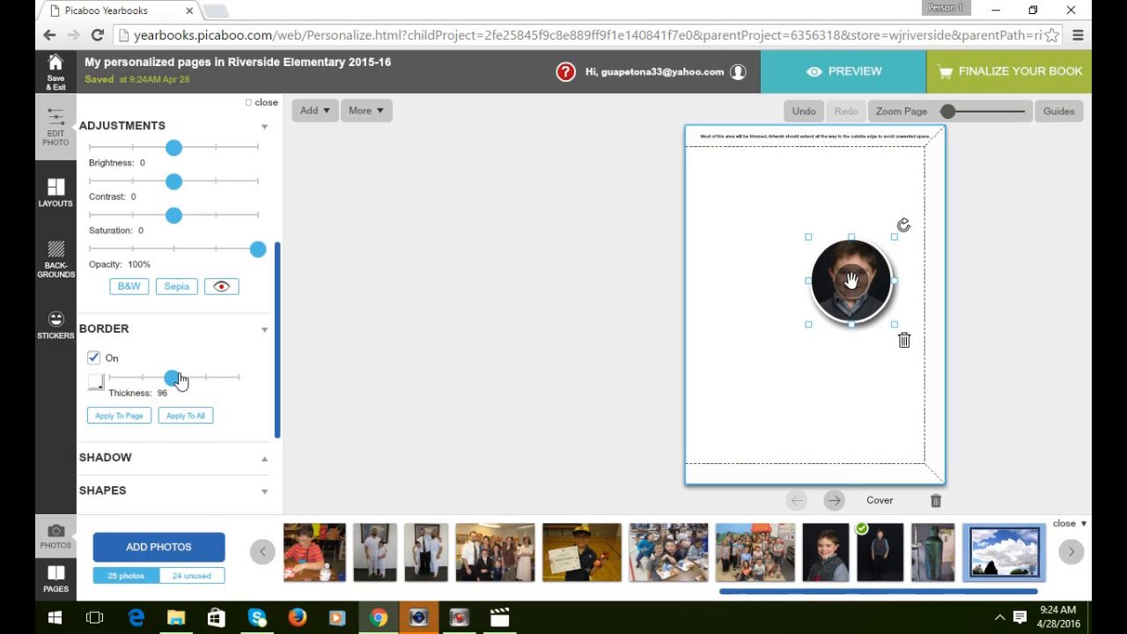
{"action": "left_click", "coordinate": [95, 382]}
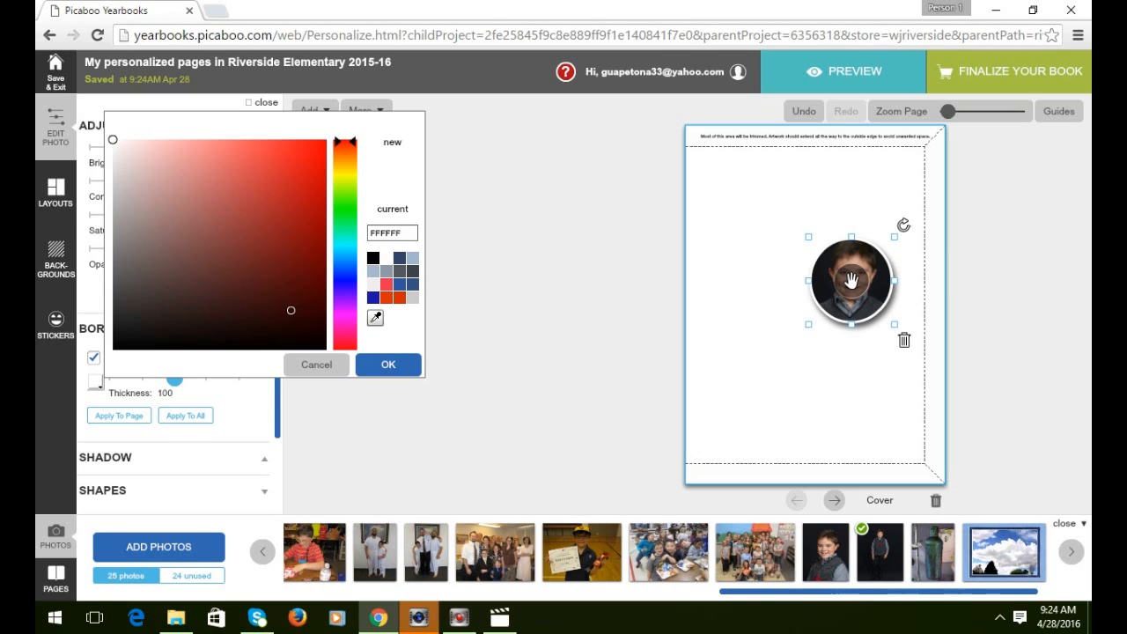
{"action": "left_click", "coordinate": [375, 319]}
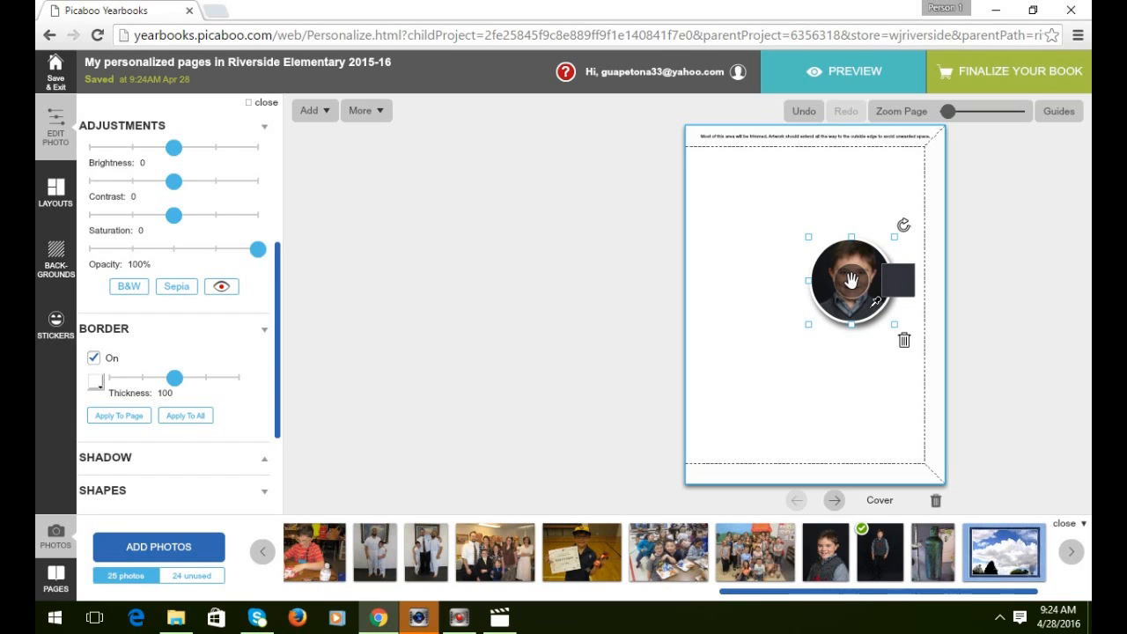
{"action": "left_click", "coordinate": [876, 302]}
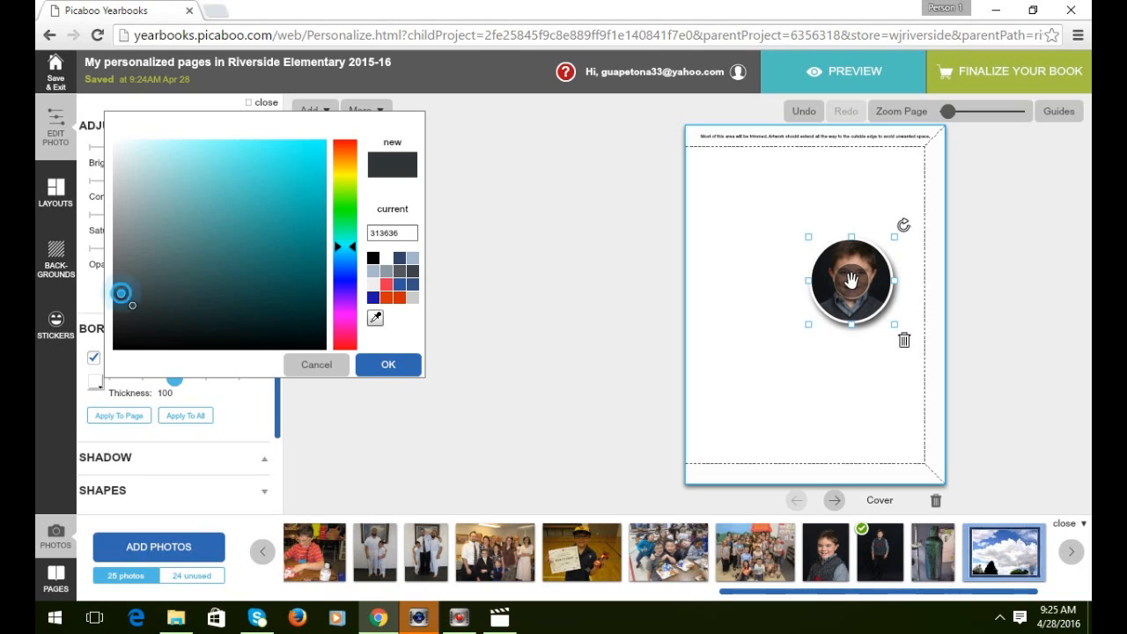
{"action": "left_click", "coordinate": [121, 293]}
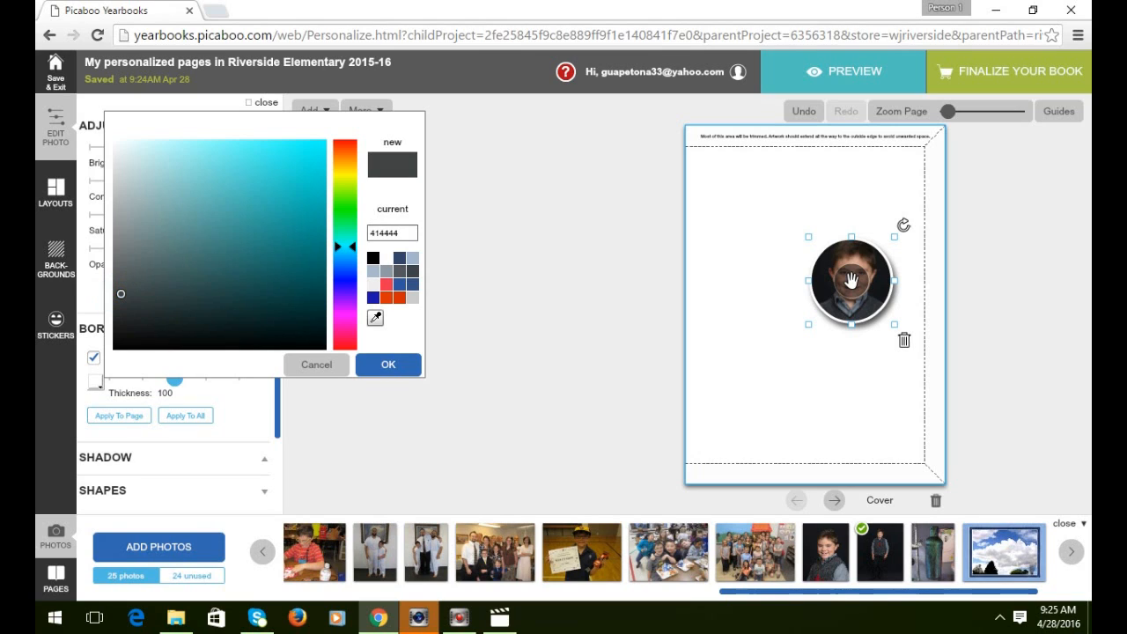
{"action": "left_click", "coordinate": [388, 363]}
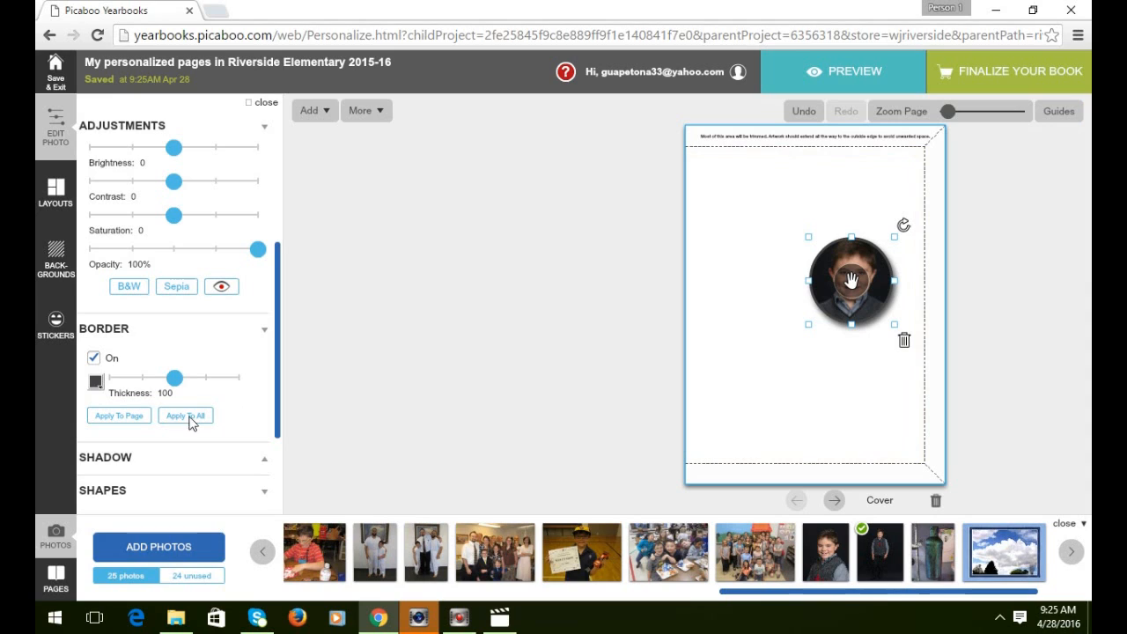
Change the border colour to white and set its thickness to 0.
{"action": "left_click", "coordinate": [95, 384]}
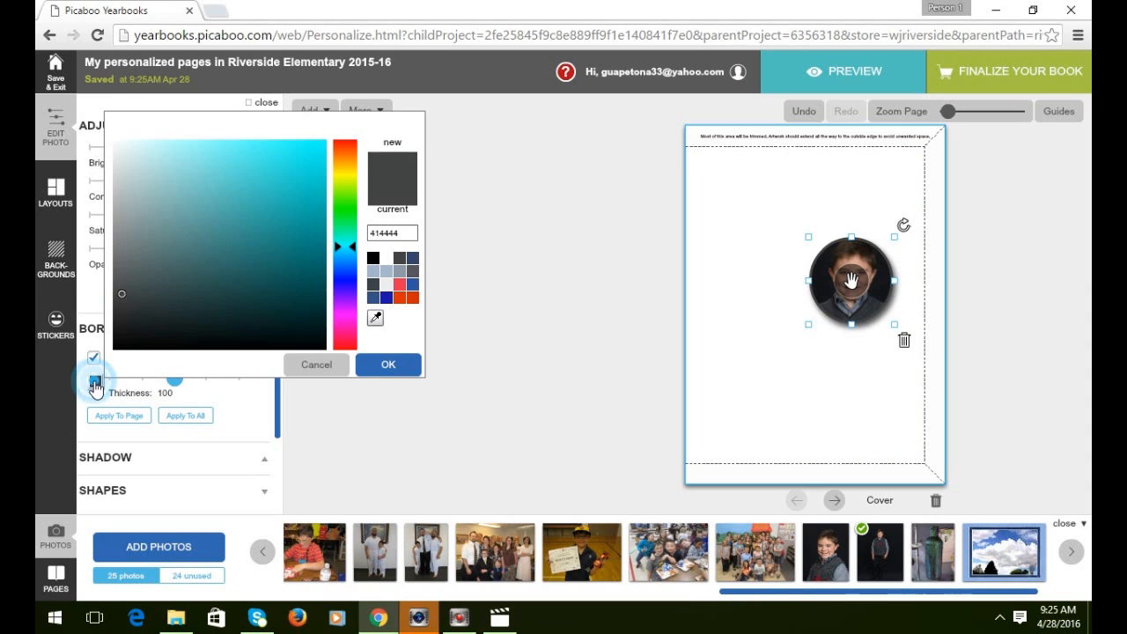
{"action": "left_click", "coordinate": [382, 259]}
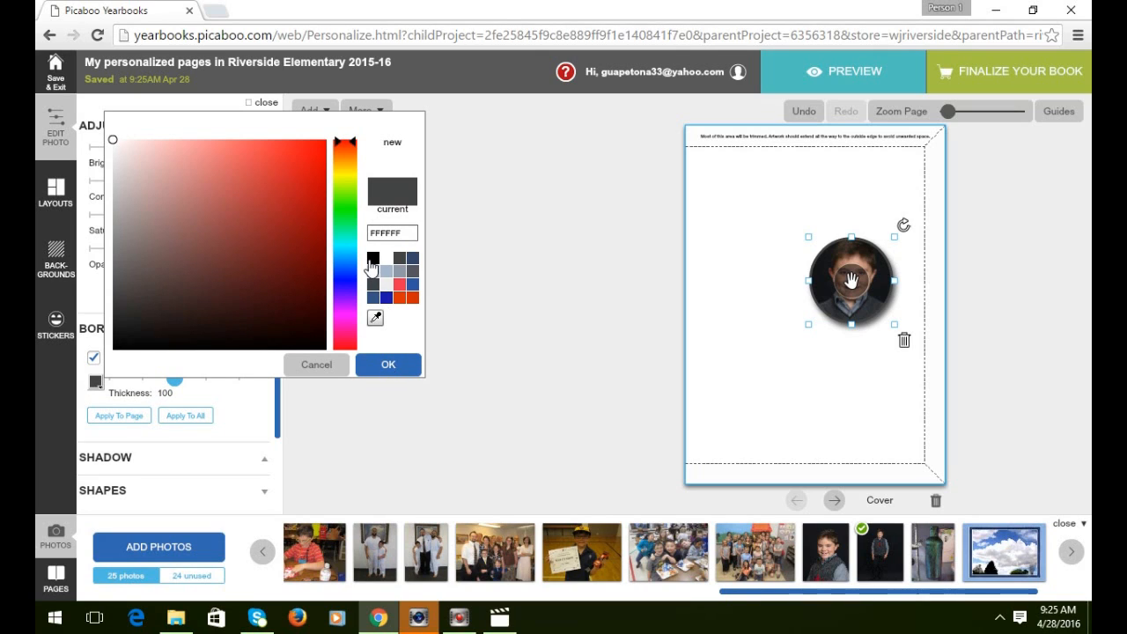
{"action": "left_click", "coordinate": [390, 364]}
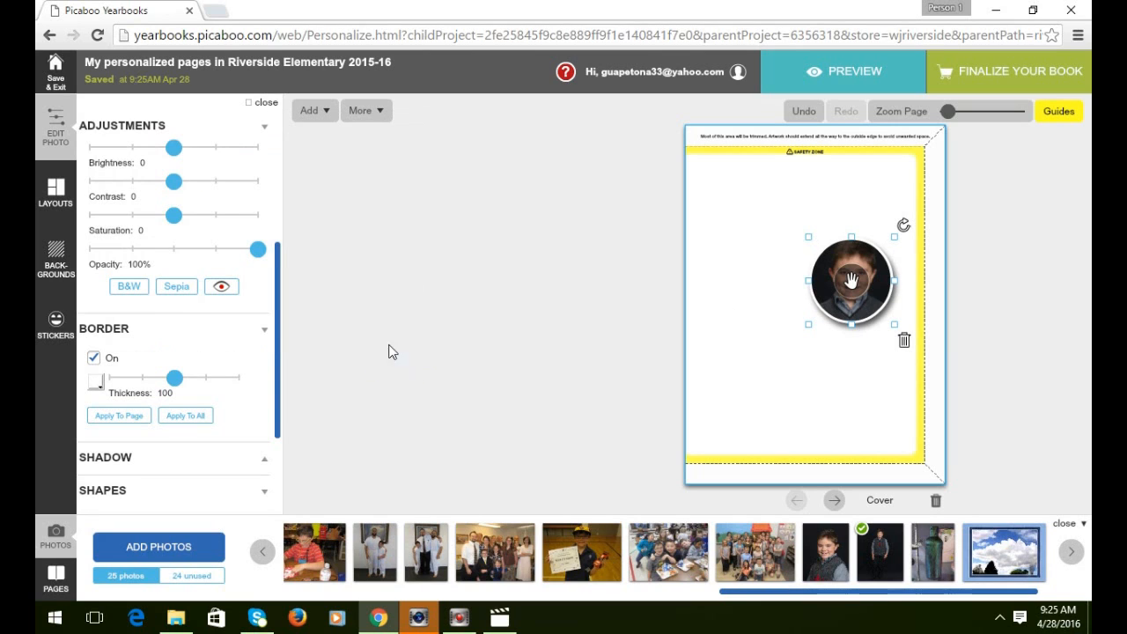
{"action": "left_click_drag", "start_coordinate": [175, 378], "coordinate": [109, 379]}
Switch off the round photo's drop shadow.
{"action": "scroll", "coordinate": [131, 437], "scroll_direction": "down", "scroll_amount": 1}
{"action": "left_click", "coordinate": [138, 411]}
{"action": "left_click", "coordinate": [128, 420]}
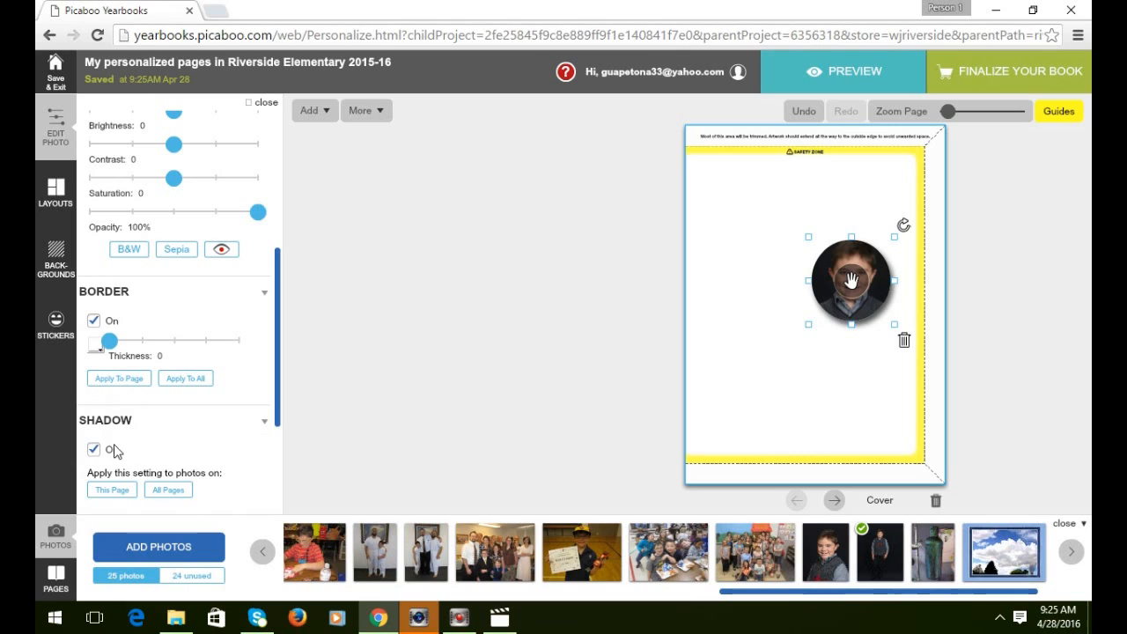
{"action": "left_click", "coordinate": [96, 449]}
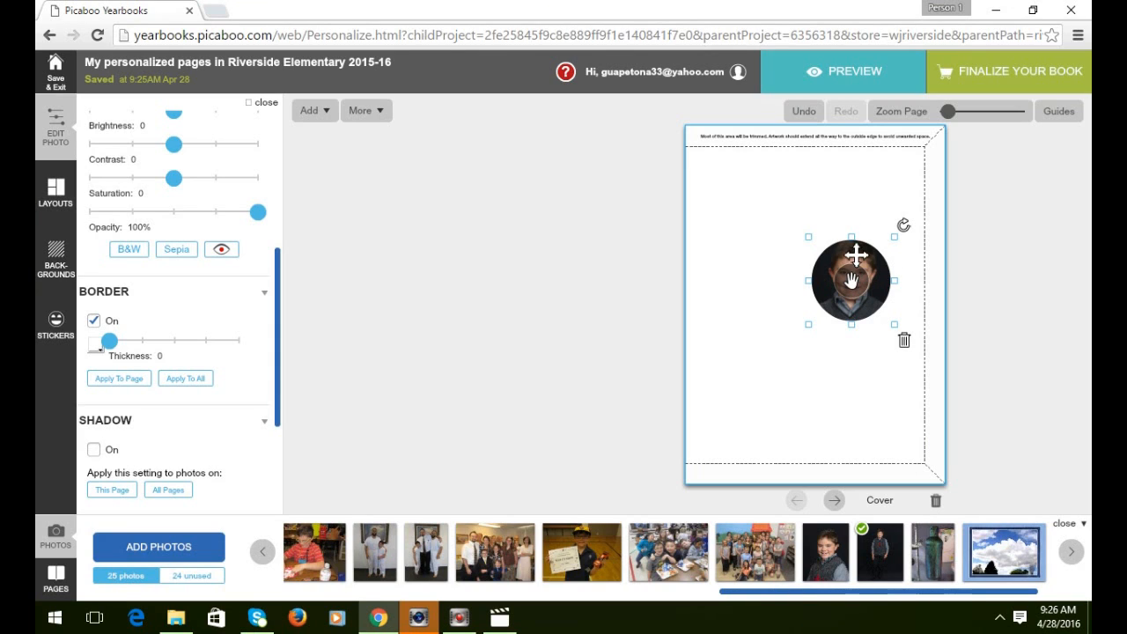
Align the round portrait on the horizontal centre guide, just right of the page middle.
{"action": "left_click_drag", "start_coordinate": [851, 254], "coordinate": [854, 279]}
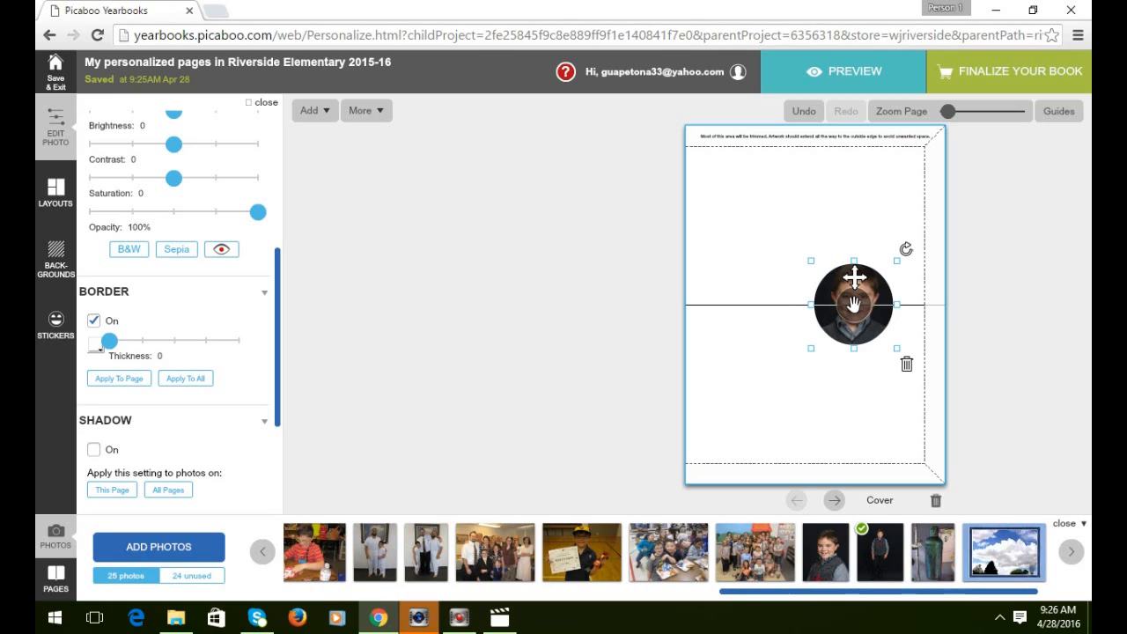
{"action": "left_click_drag", "start_coordinate": [854, 278], "coordinate": [805, 279]}
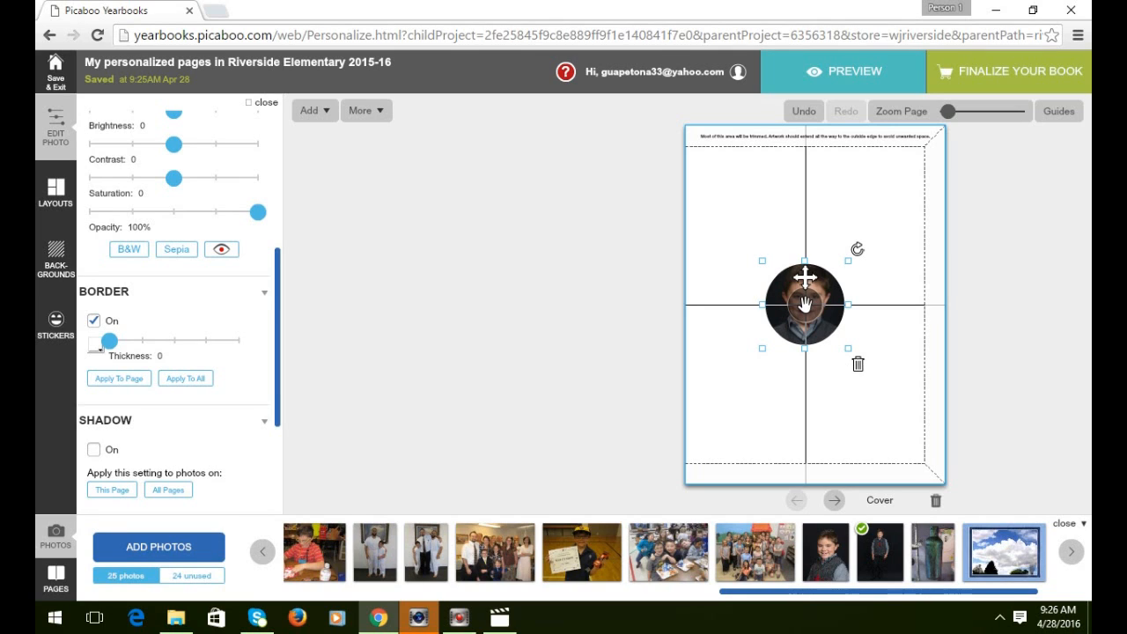
{"action": "left_click_drag", "start_coordinate": [822, 287], "coordinate": [880, 288]}
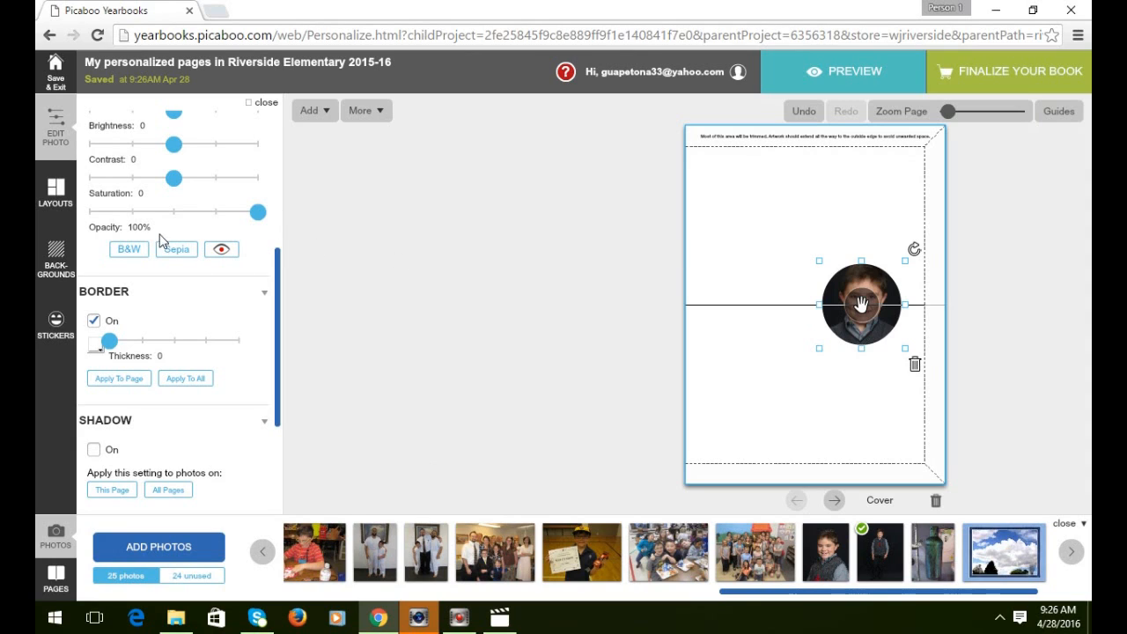
Apply the blue denim-texture tile from the Backgrounds browser to the cover page.
{"action": "left_click", "coordinate": [54, 259]}
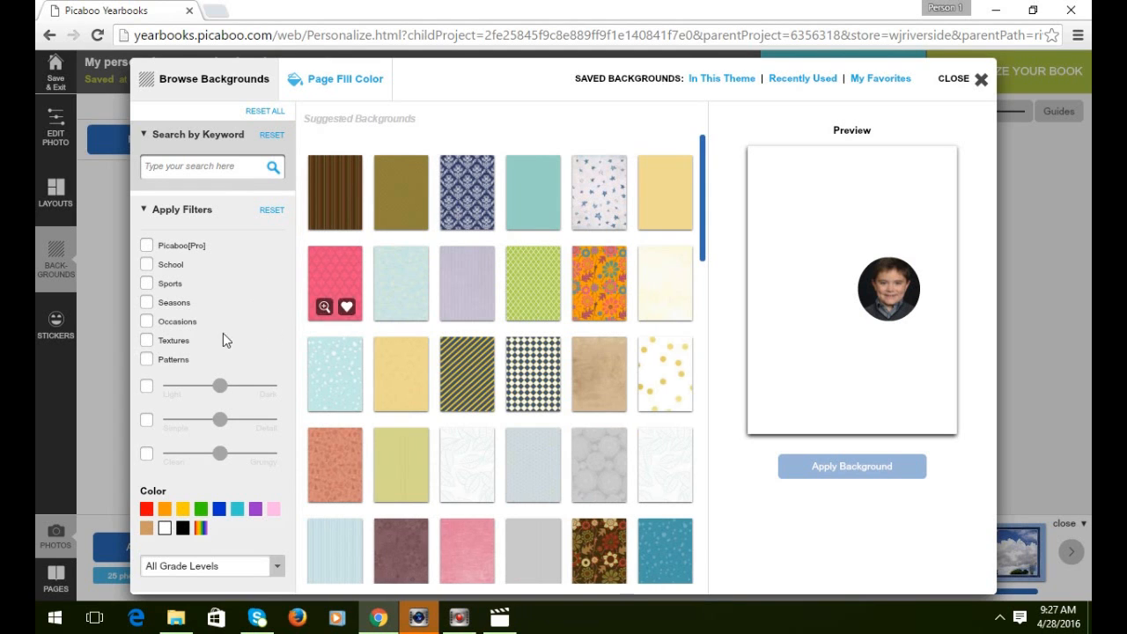
{"action": "left_click", "coordinate": [146, 284]}
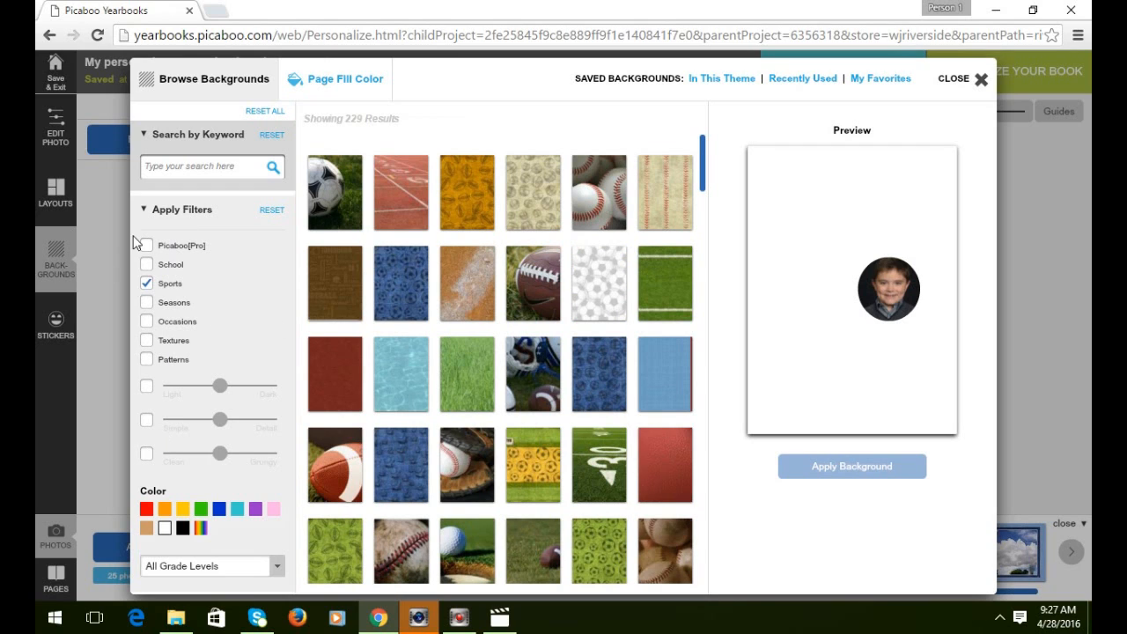
{"action": "left_click", "coordinate": [146, 283]}
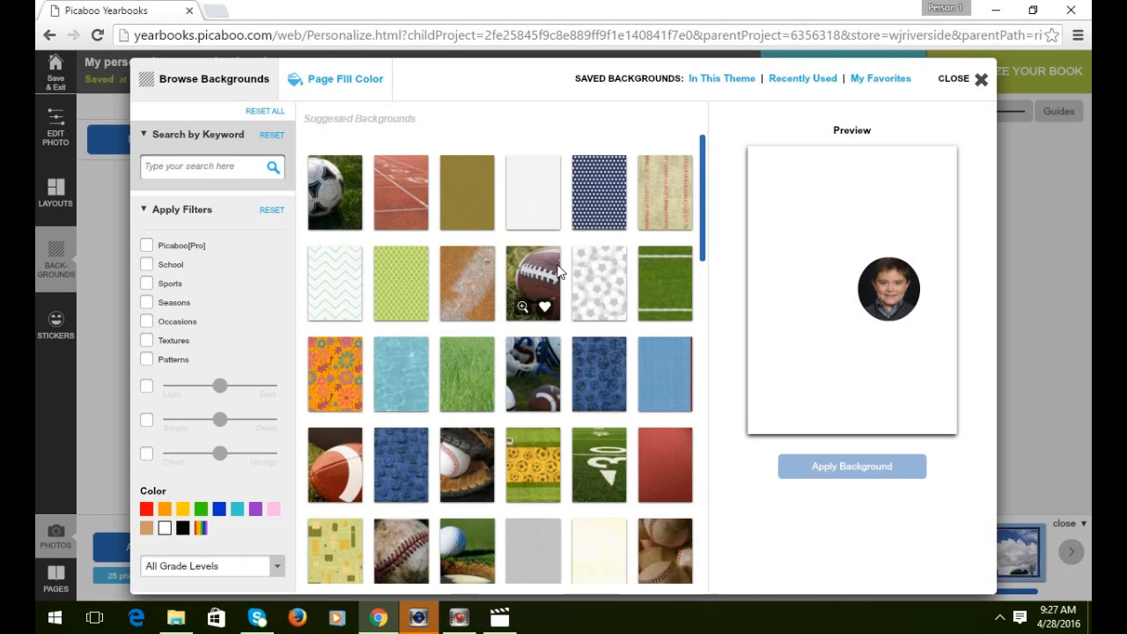
{"action": "scroll", "coordinate": [557, 272], "scroll_direction": "down", "scroll_amount": 5}
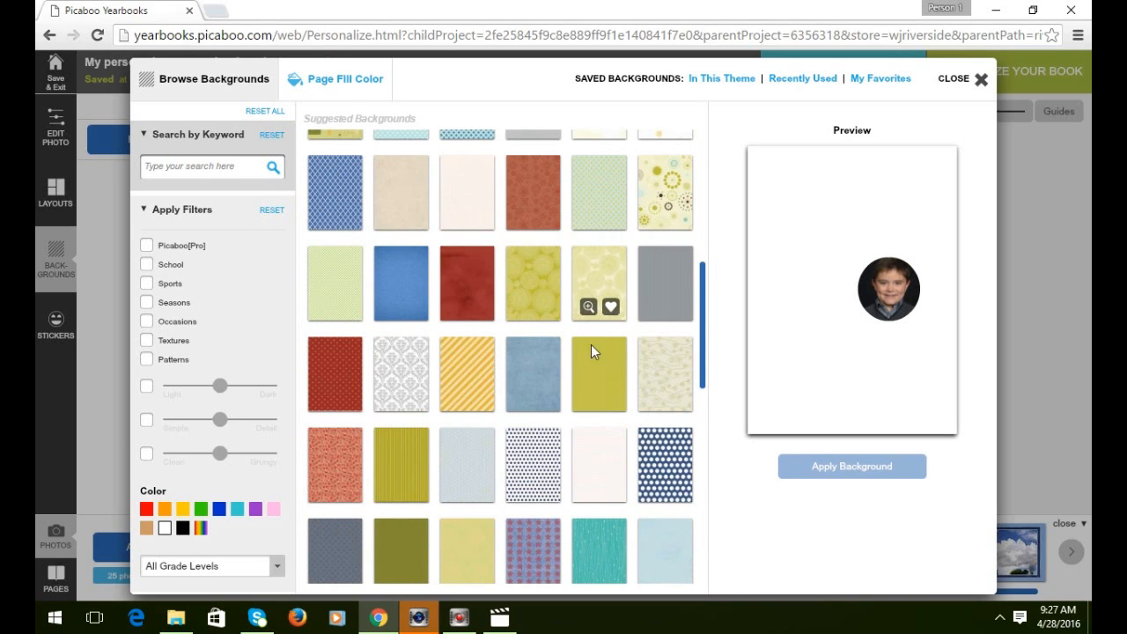
{"action": "left_click", "coordinate": [533, 370]}
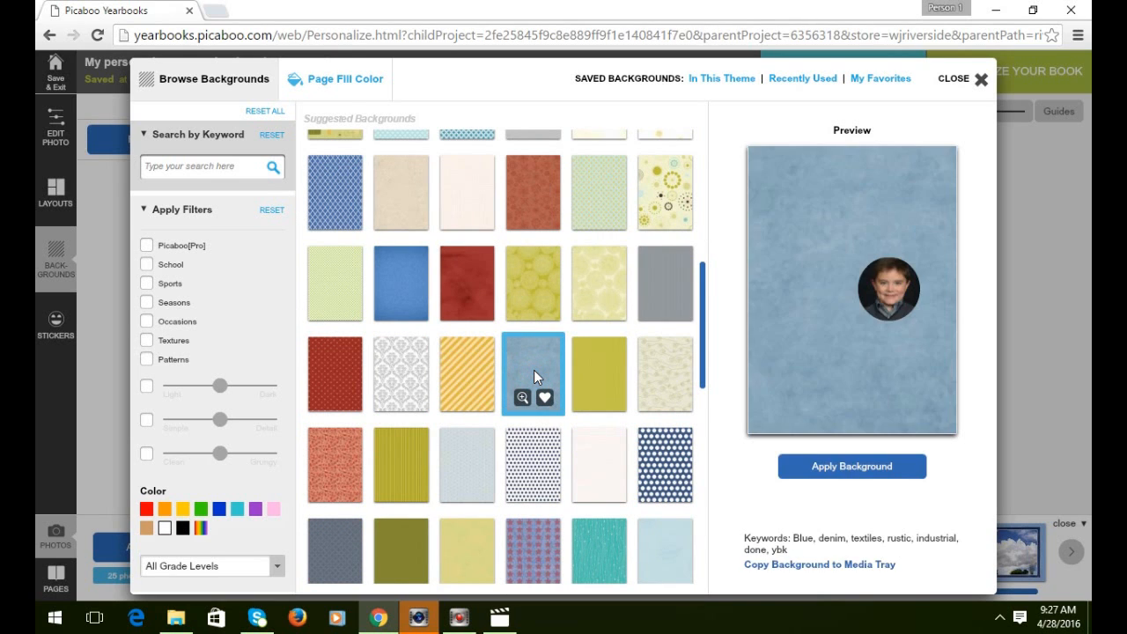
{"action": "left_click", "coordinate": [870, 473]}
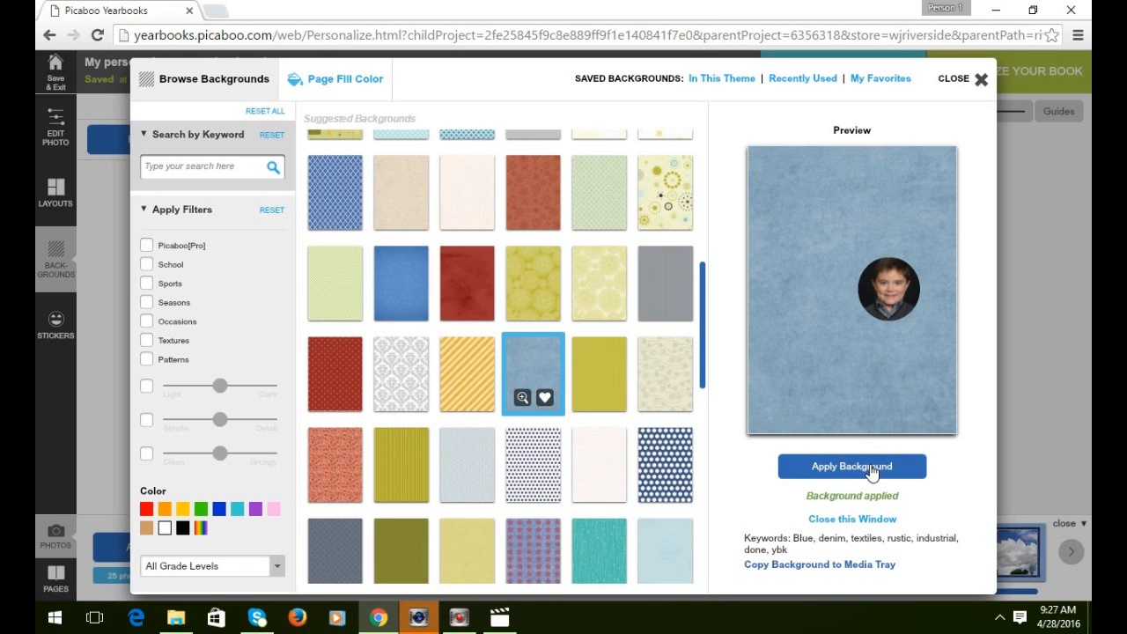
{"action": "left_click", "coordinate": [848, 521]}
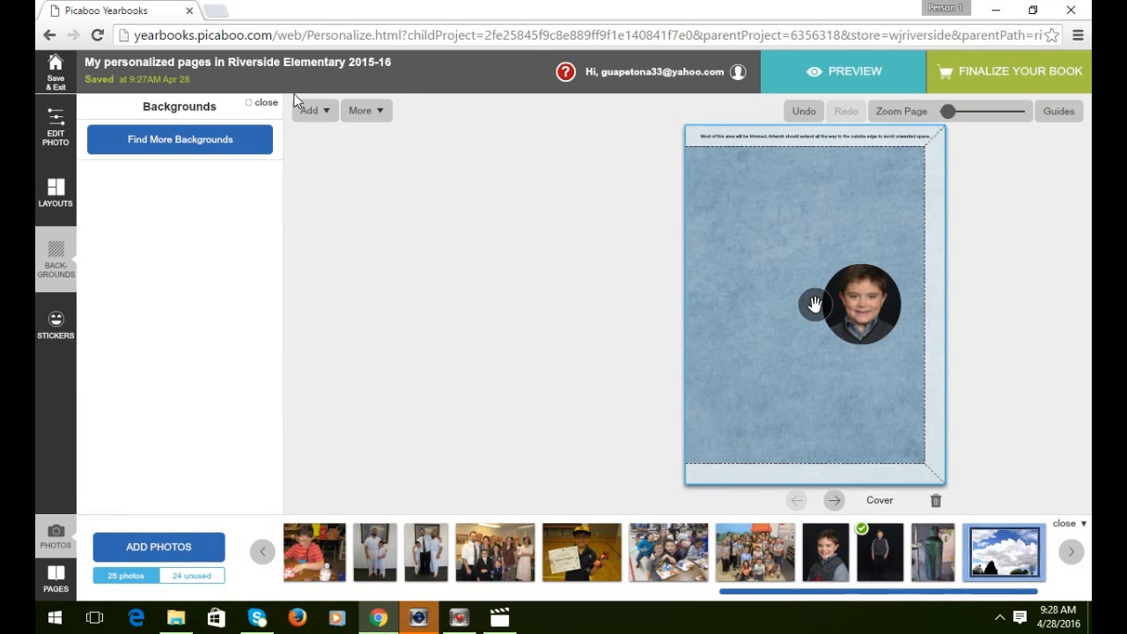
Add a new text box to the cover page.
{"action": "left_click", "coordinate": [315, 116]}
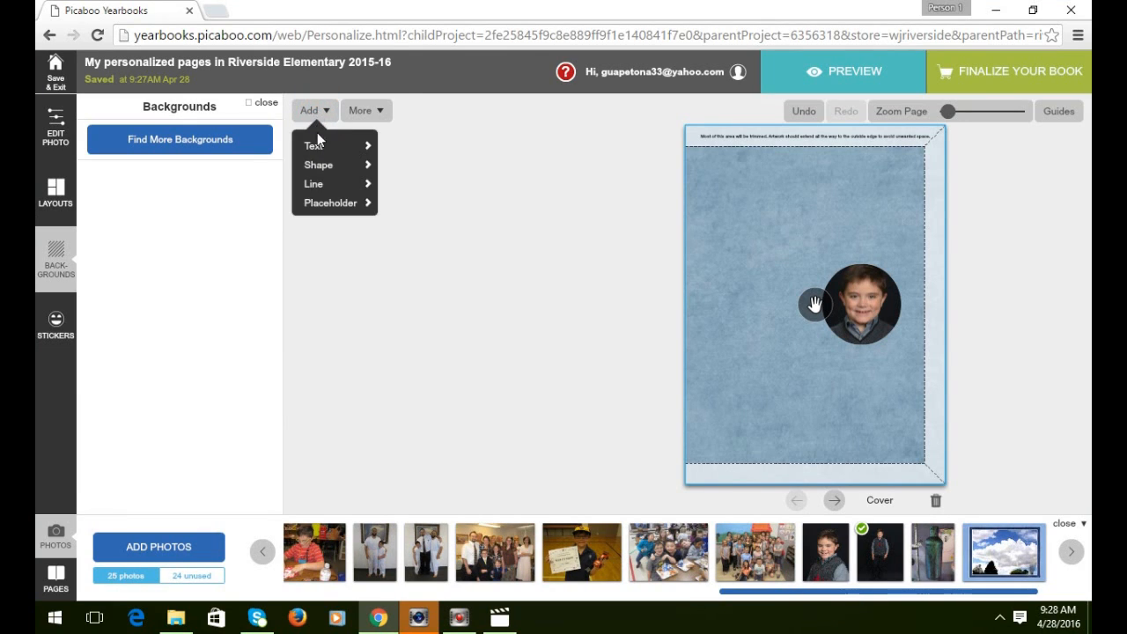
{"action": "mouse_move", "coordinate": [322, 152]}
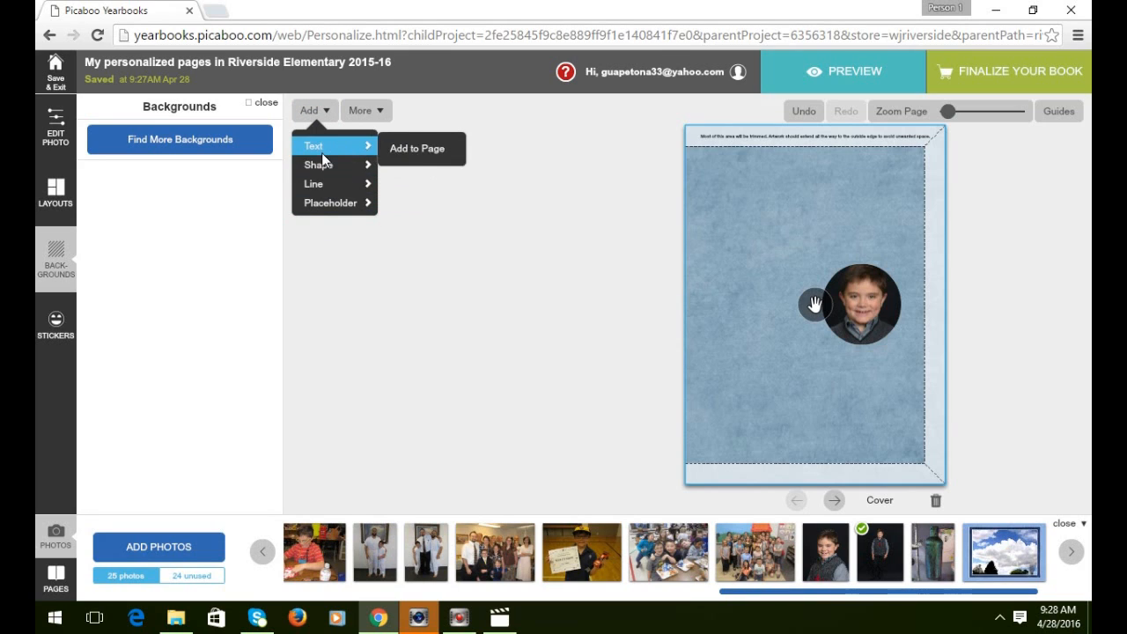
{"action": "left_click", "coordinate": [412, 155]}
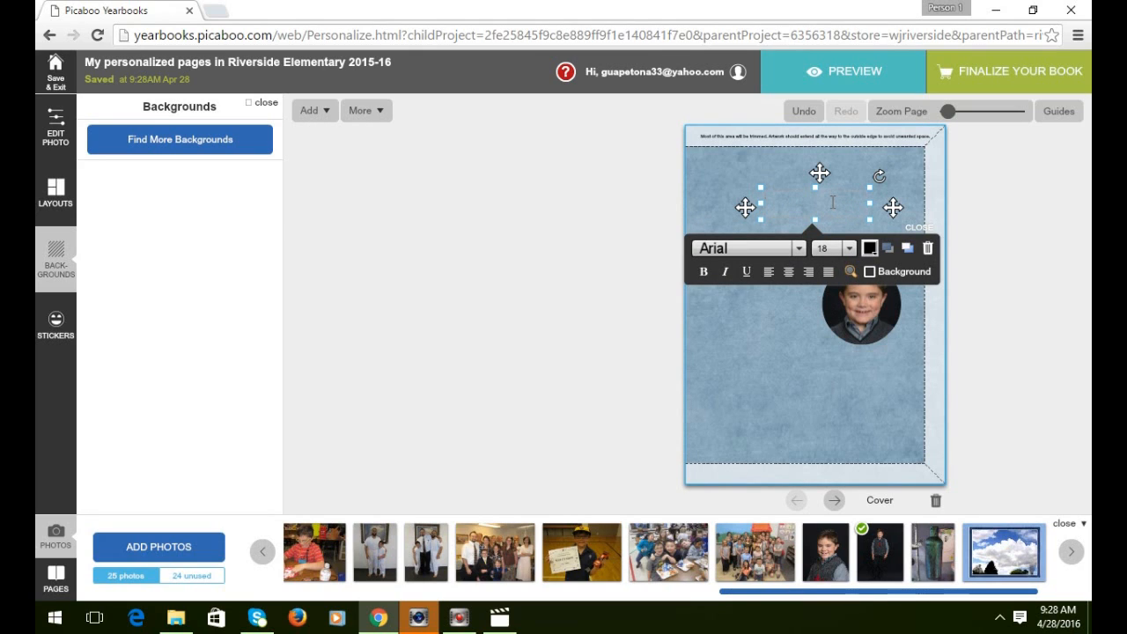
{"action": "type", "text": "Y OF"}
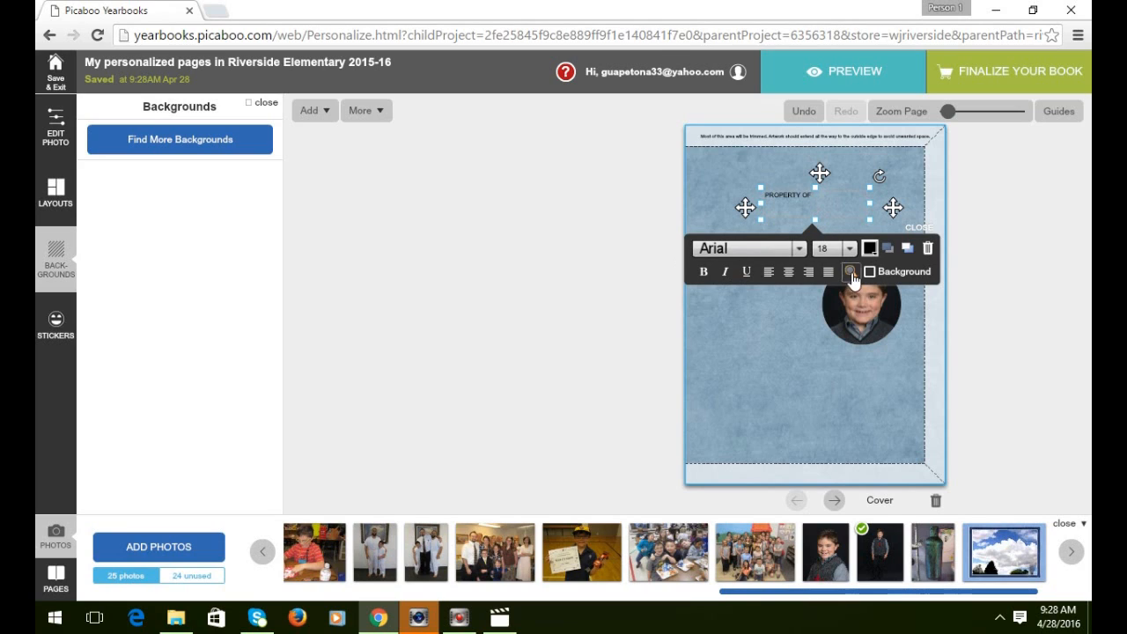
Style the PROPERTY OF caption in ChunkFive at size 36.
{"action": "left_click_drag", "start_coordinate": [816, 194], "coordinate": [743, 194]}
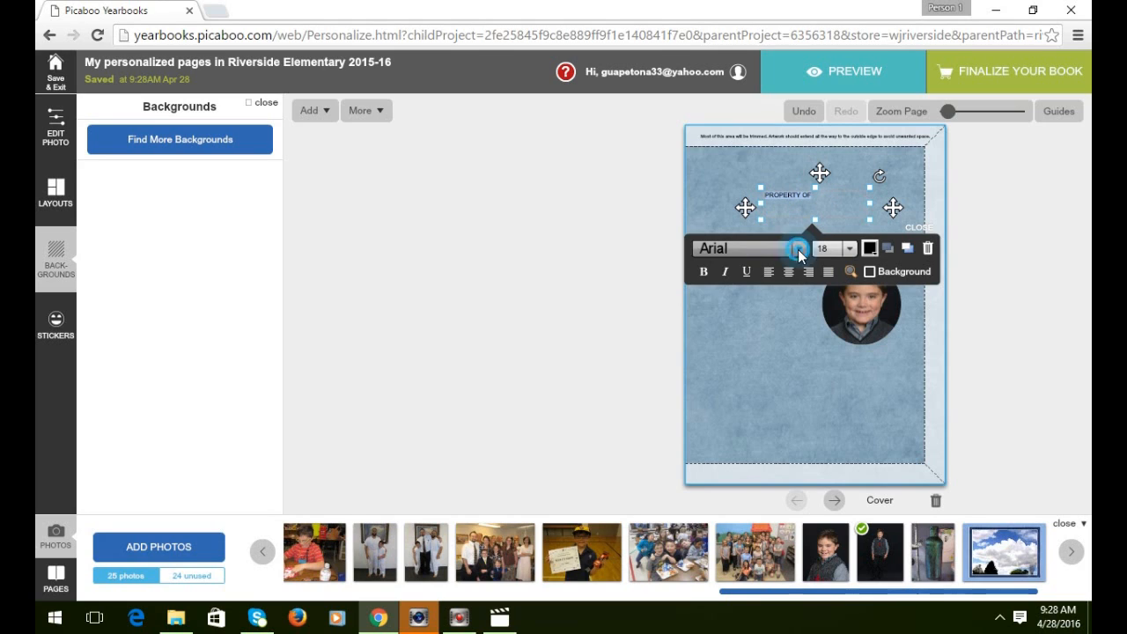
{"action": "left_click", "coordinate": [798, 250]}
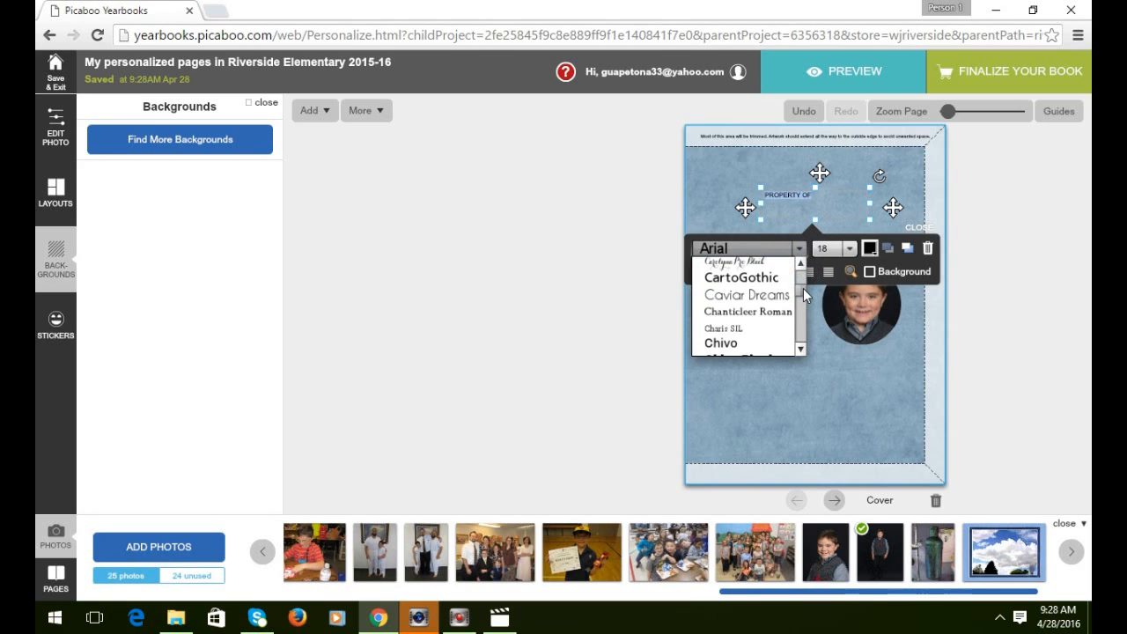
{"action": "left_click", "coordinate": [802, 349]}
{"action": "left_click", "coordinate": [801, 348]}
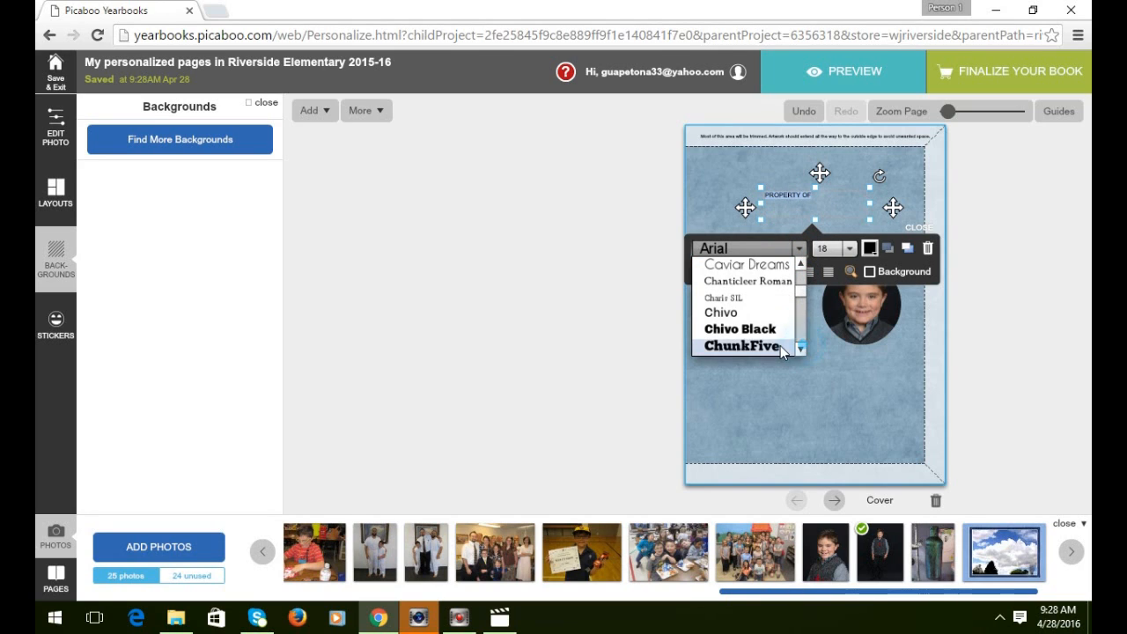
{"action": "left_click", "coordinate": [765, 348]}
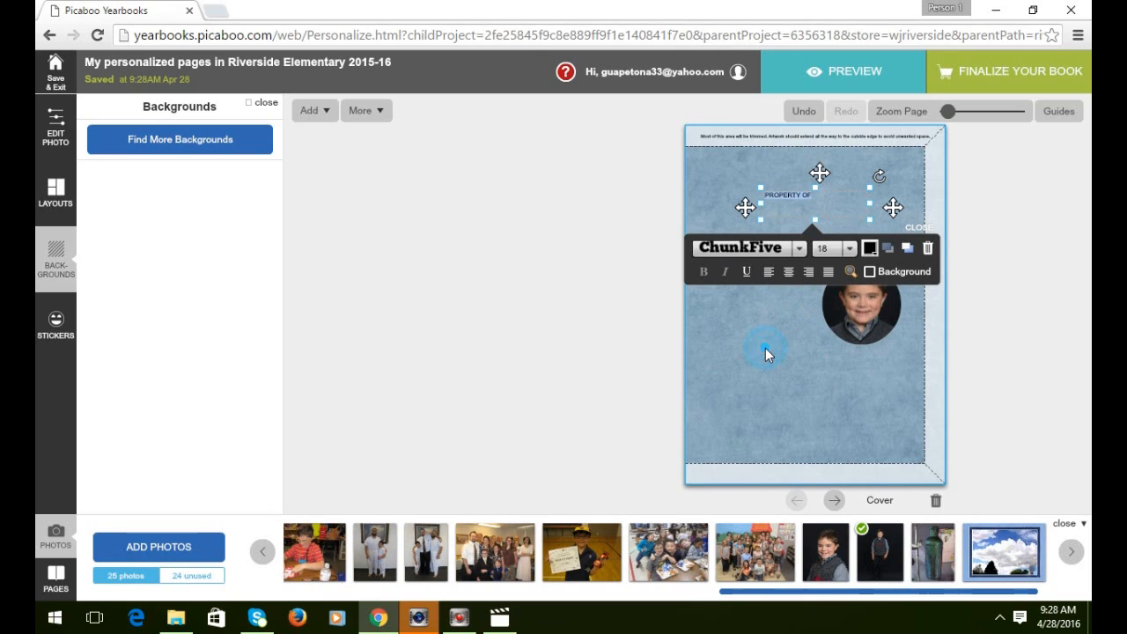
{"action": "left_click", "coordinate": [850, 250]}
{"action": "scroll", "coordinate": [832, 328], "scroll_direction": "down", "scroll_amount": 2}
{"action": "left_click", "coordinate": [826, 334]}
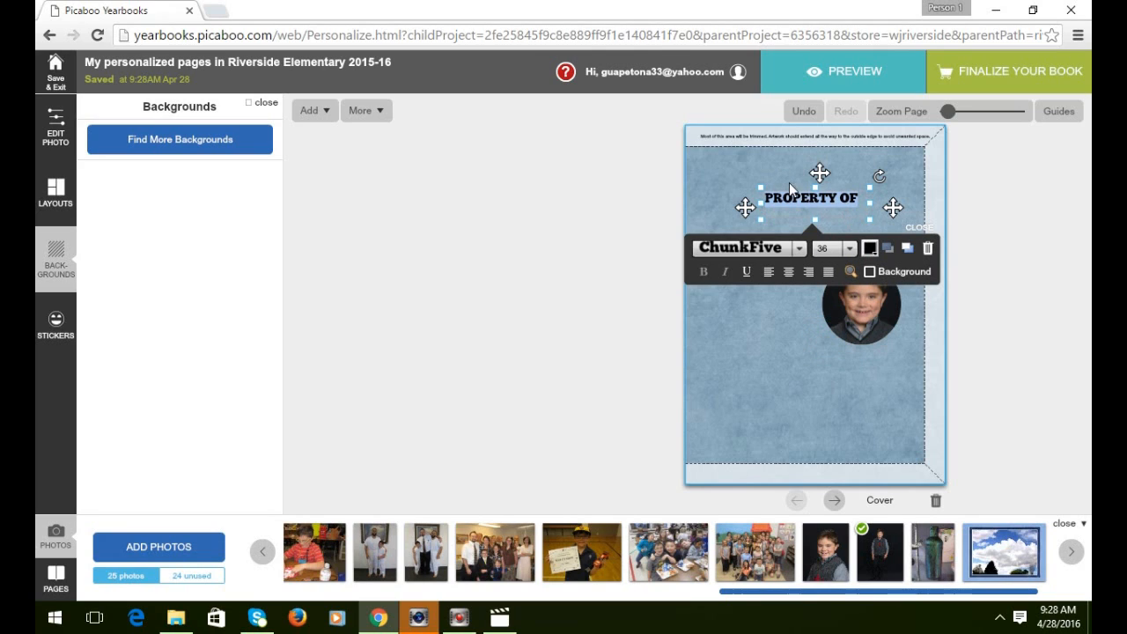
Add the student's first and last name on two lines below, first name at size 80.
{"action": "left_click", "coordinate": [869, 201]}
{"action": "key", "text": "Return"}
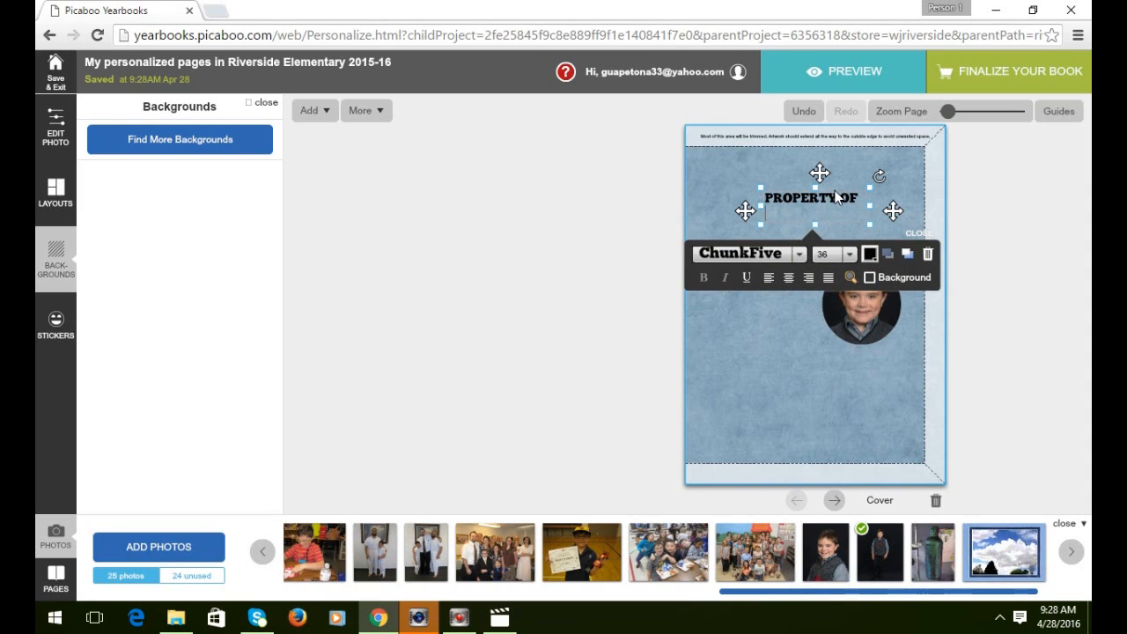
{"action": "key", "text": "Return"}
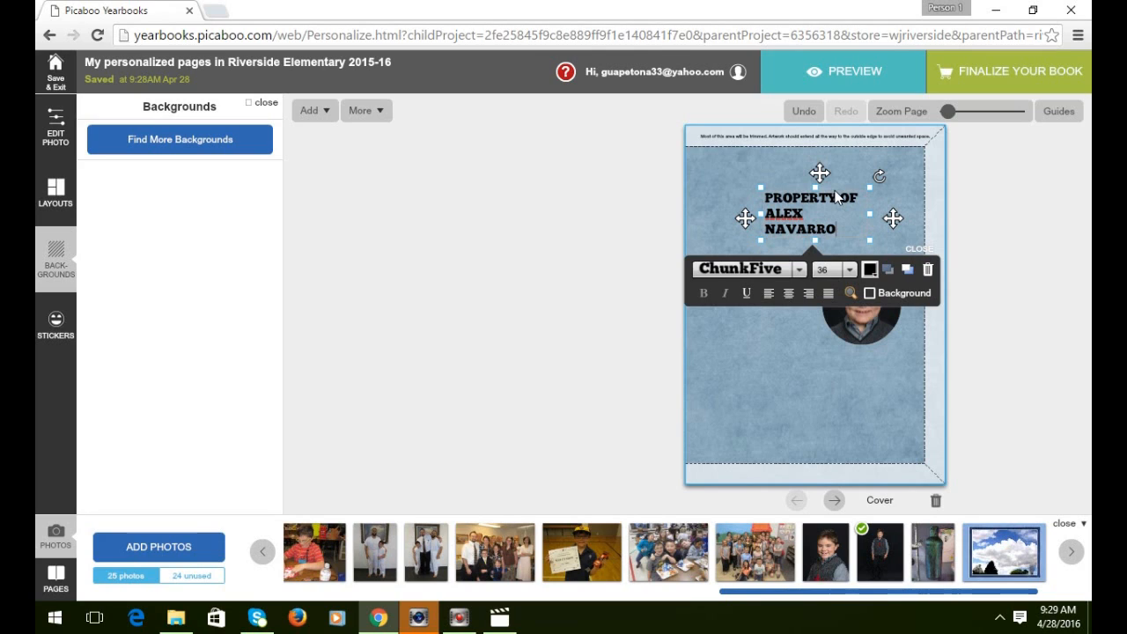
{"action": "left_click_drag", "start_coordinate": [811, 213], "coordinate": [776, 217]}
{"action": "left_click", "coordinate": [850, 269]}
{"action": "left_click", "coordinate": [849, 322]}
{"action": "scroll", "coordinate": [852, 332], "scroll_direction": "down", "scroll_amount": 3}
{"action": "left_click", "coordinate": [817, 356]}
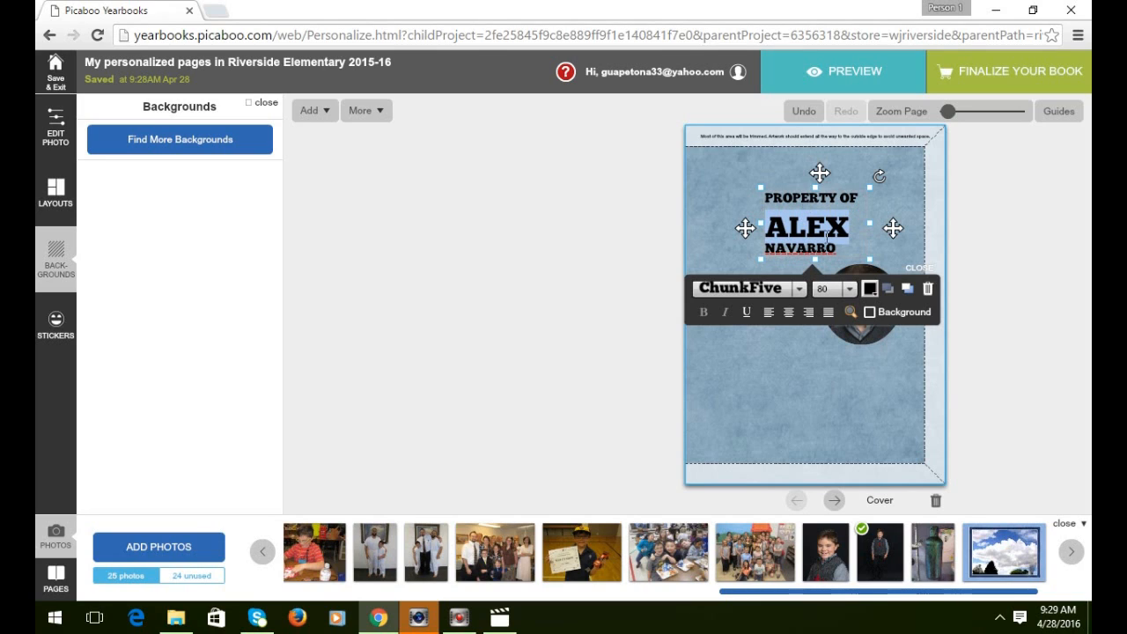
{"action": "left_click_drag", "start_coordinate": [764, 229], "coordinate": [837, 241]}
Delete the name lines and shrink the caption box to the single PROPERTY OF line.
{"action": "key", "text": "BackSpace"}
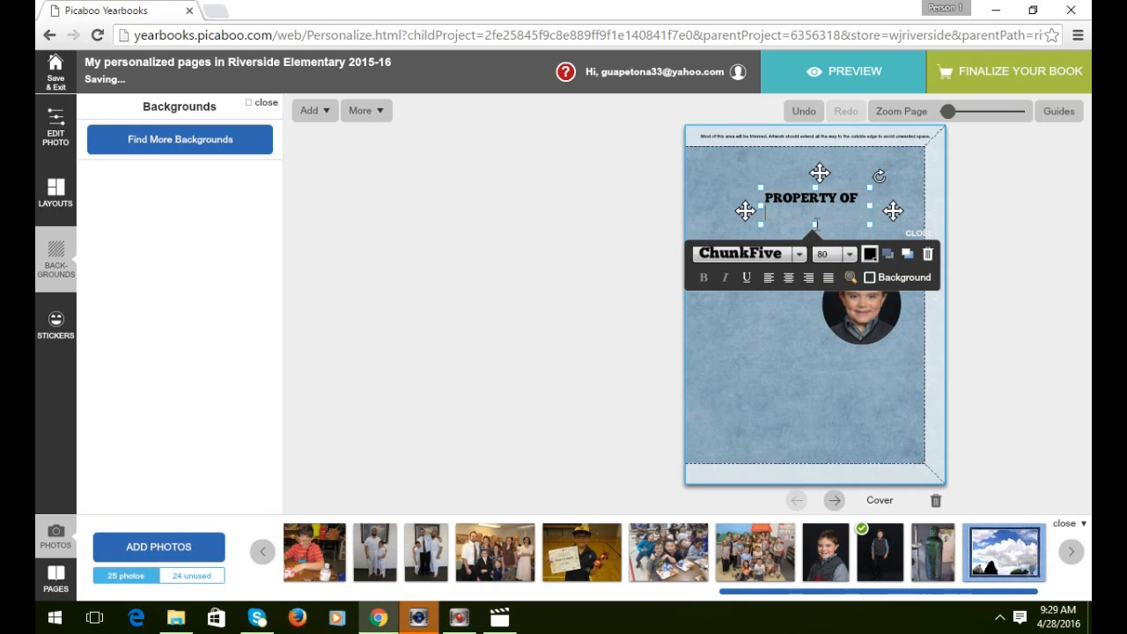
{"action": "key", "text": "BackSpace"}
{"action": "left_click_drag", "start_coordinate": [816, 229], "coordinate": [781, 268]}
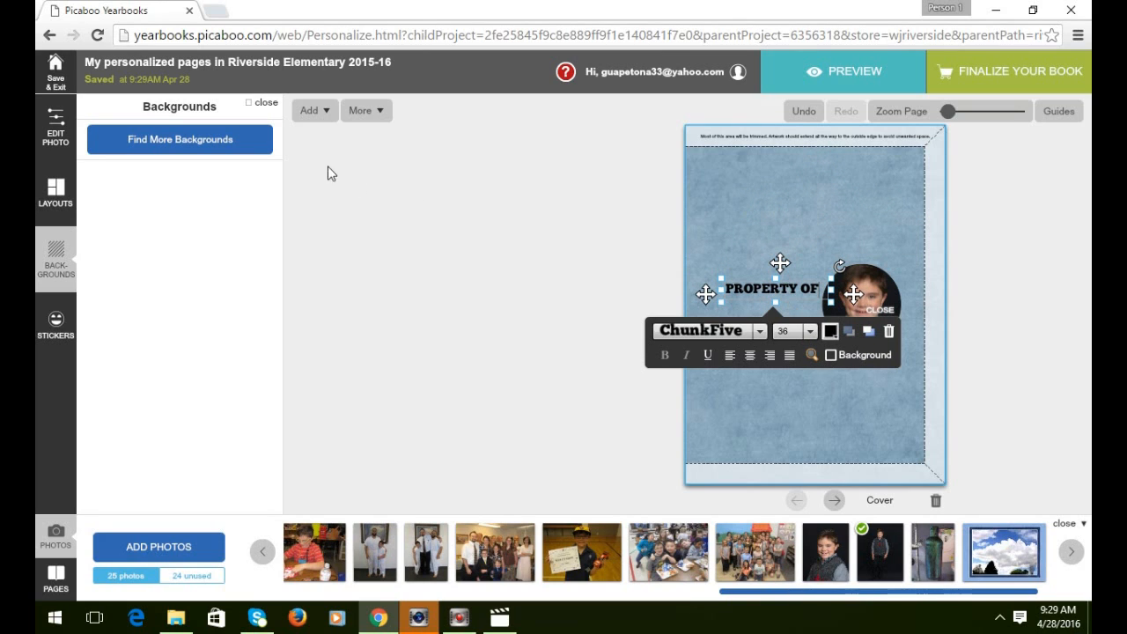
Add a first-name text box at size 88 and move it under the caption.
{"action": "left_click", "coordinate": [314, 111]}
{"action": "mouse_move", "coordinate": [322, 146]}
{"action": "left_click", "coordinate": [414, 151]}
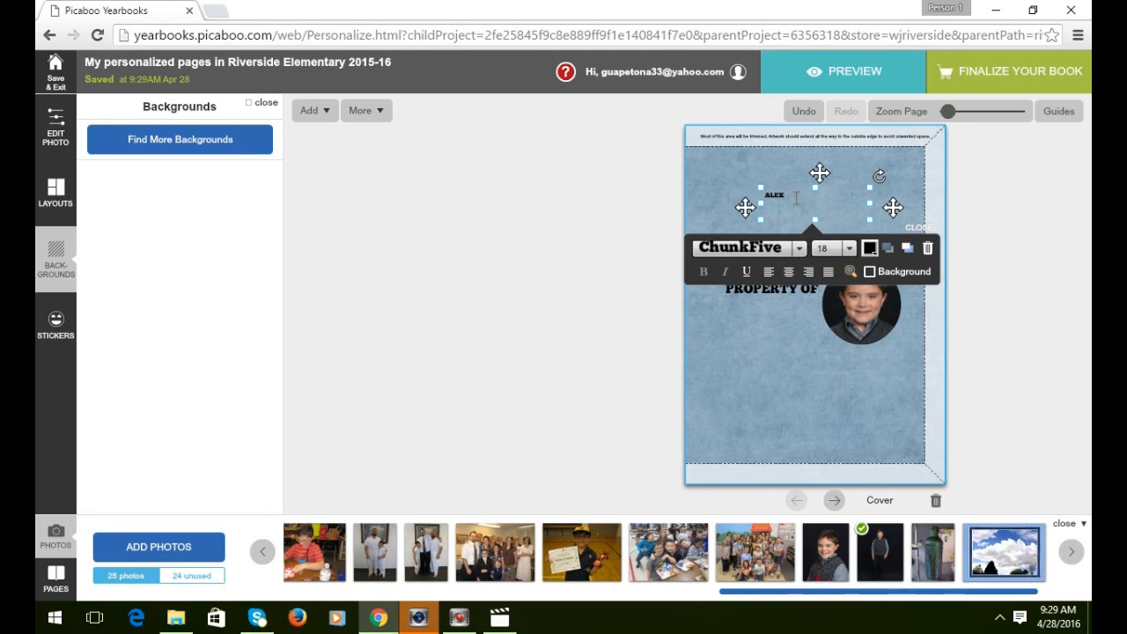
{"action": "left_click", "coordinate": [851, 248]}
{"action": "scroll", "coordinate": [837, 299], "scroll_direction": "down", "scroll_amount": 3}
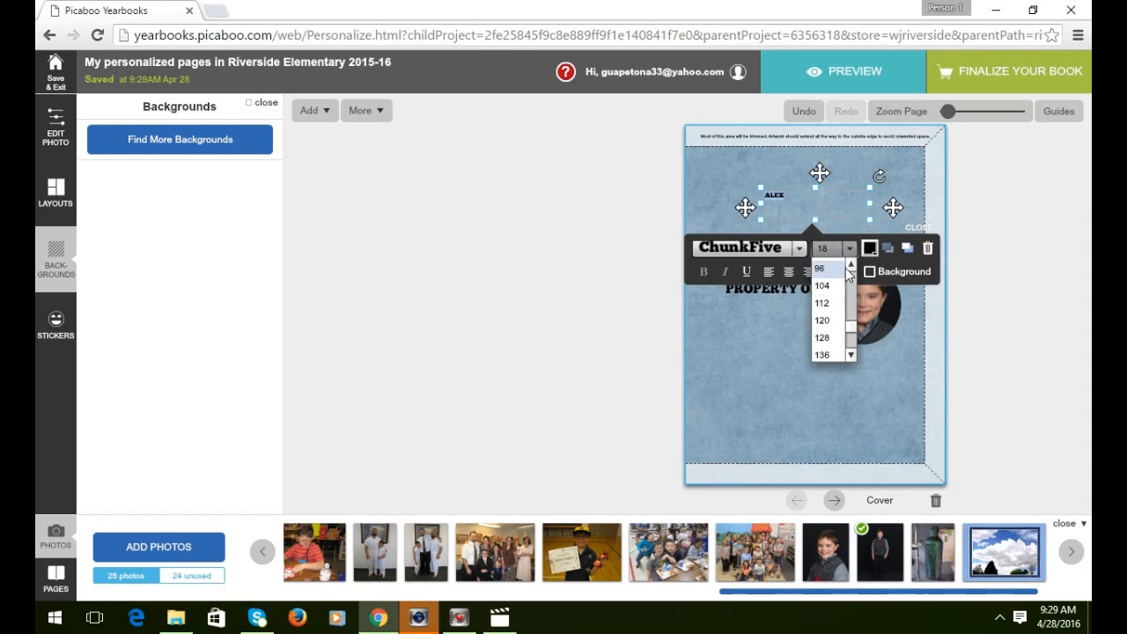
{"action": "left_click", "coordinate": [826, 266]}
{"action": "left_click", "coordinate": [842, 303]}
{"action": "left_click", "coordinate": [837, 323]}
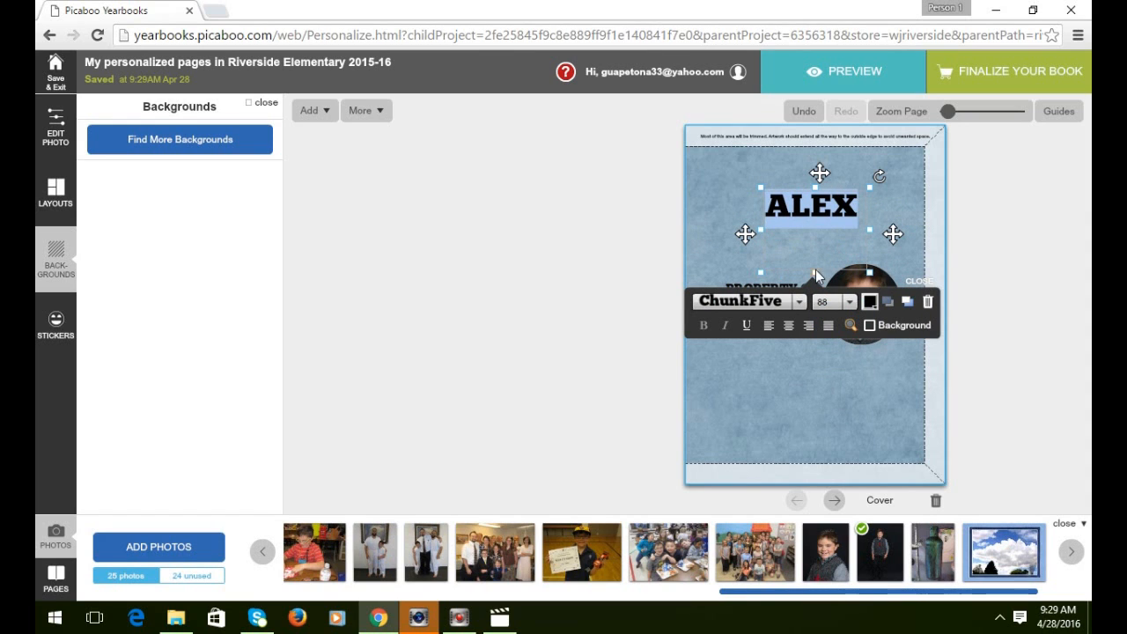
{"action": "left_click_drag", "start_coordinate": [812, 238], "coordinate": [768, 349]}
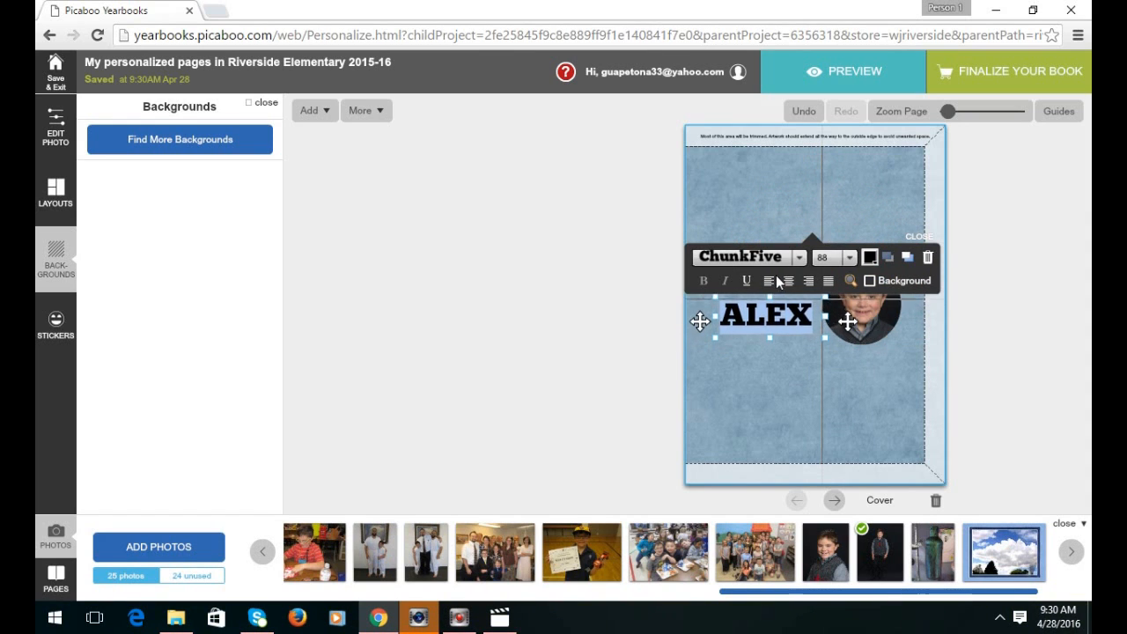
Add a last-name text box at size 48 and place it below the first name.
{"action": "left_click", "coordinate": [310, 110]}
{"action": "mouse_move", "coordinate": [317, 144]}
{"action": "left_click", "coordinate": [412, 150]}
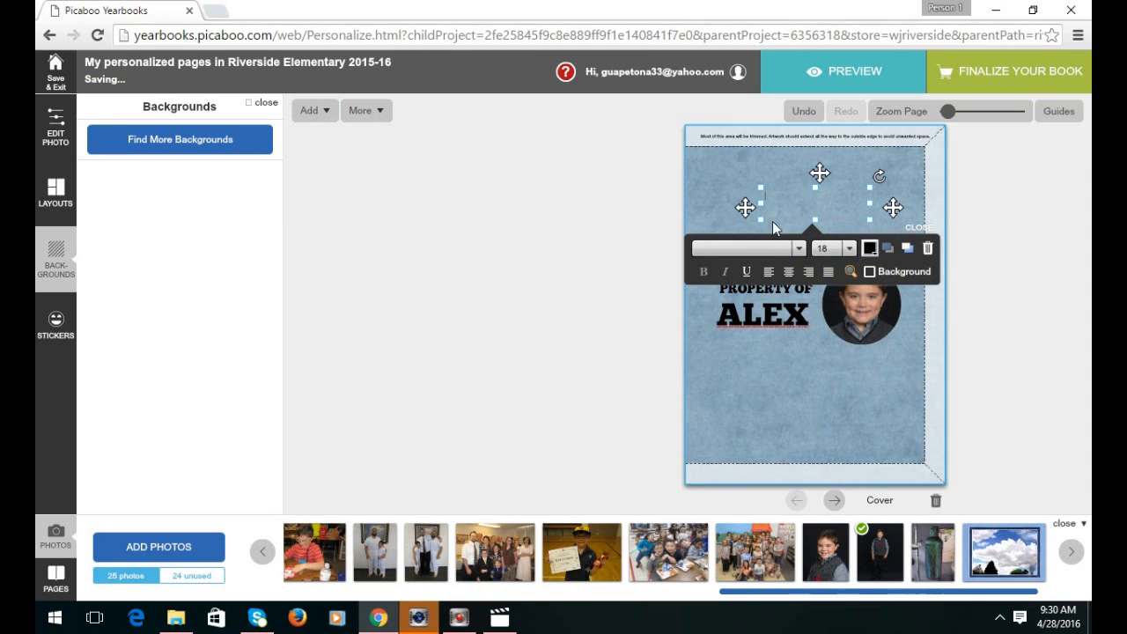
{"action": "left_click", "coordinate": [850, 250]}
{"action": "left_click", "coordinate": [849, 355]}
{"action": "left_click", "coordinate": [849, 355]}
{"action": "left_click", "coordinate": [820, 339]}
{"action": "left_click_drag", "start_coordinate": [820, 173], "coordinate": [771, 307]}
{"action": "mouse_move", "coordinate": [944, 116]}
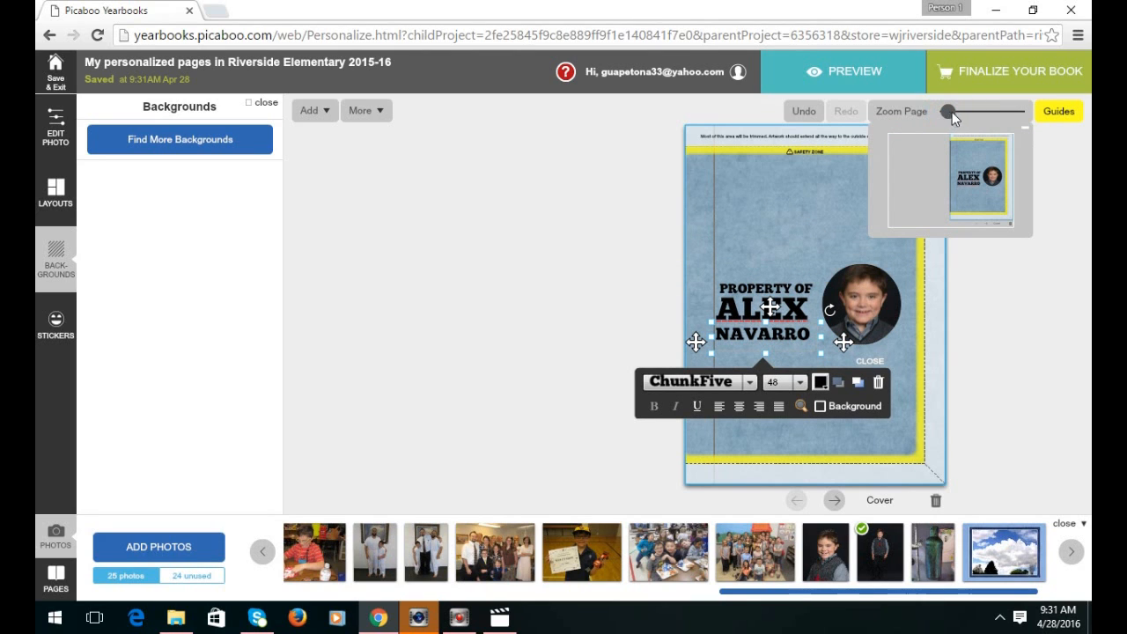
Zoom in, nudge the last-name box a few pixels up under the first name, then zoom back out.
{"action": "left_click", "coordinate": [950, 111]}
{"action": "left_click", "coordinate": [958, 111]}
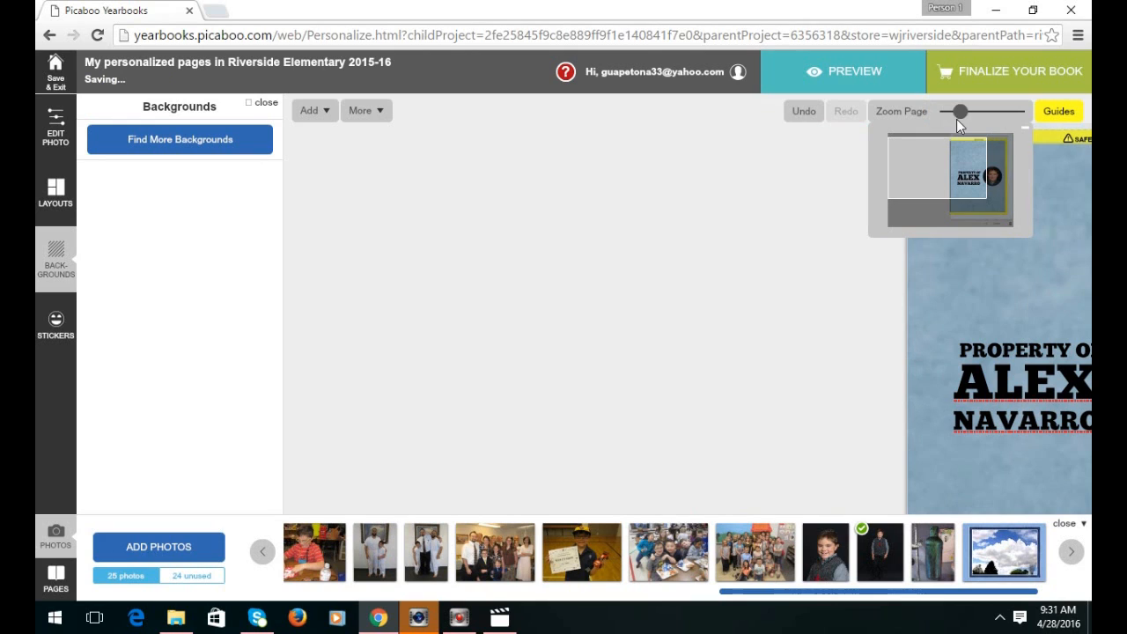
{"action": "left_click_drag", "start_coordinate": [960, 116], "coordinate": [982, 111]}
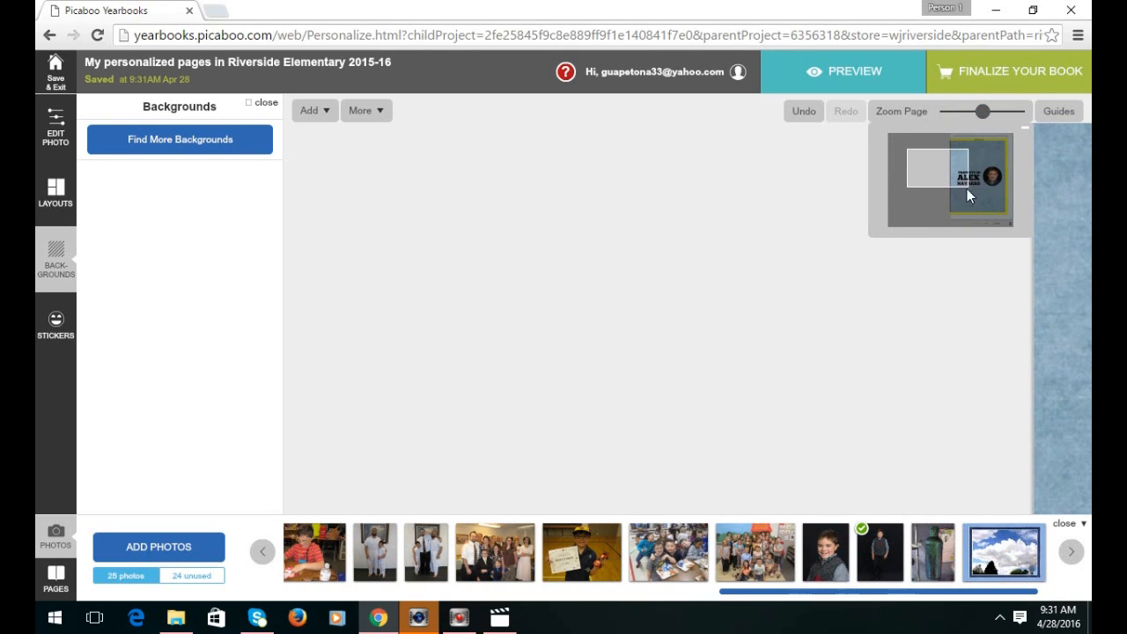
{"action": "left_click_drag", "start_coordinate": [939, 170], "coordinate": [965, 177]}
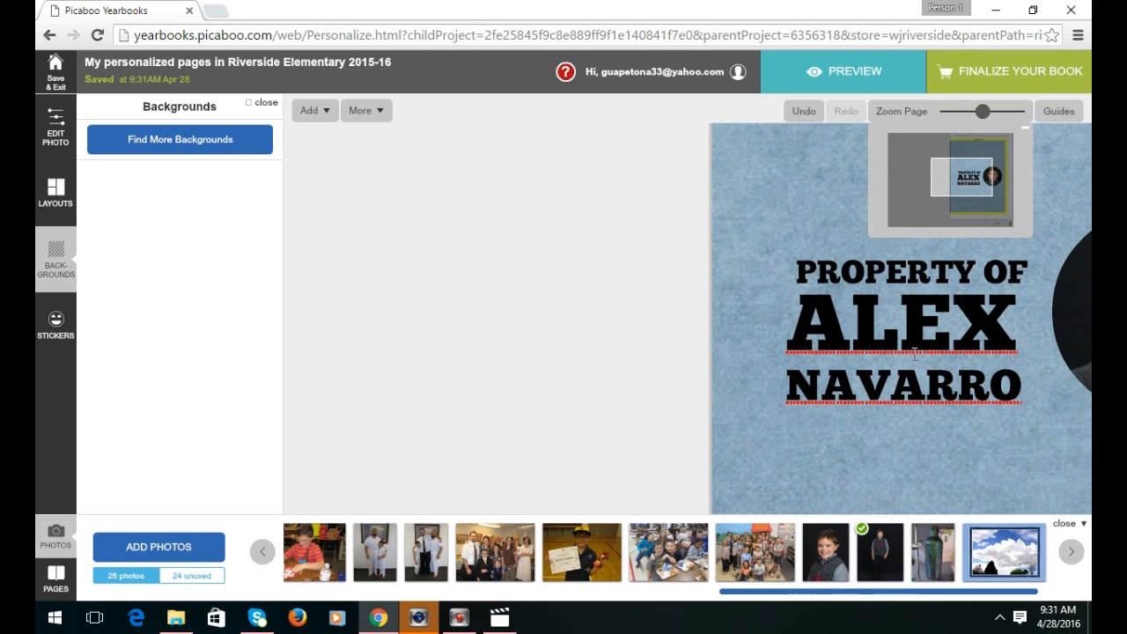
{"action": "left_click", "coordinate": [909, 386]}
{"action": "left_click_drag", "start_coordinate": [917, 345], "coordinate": [916, 340]}
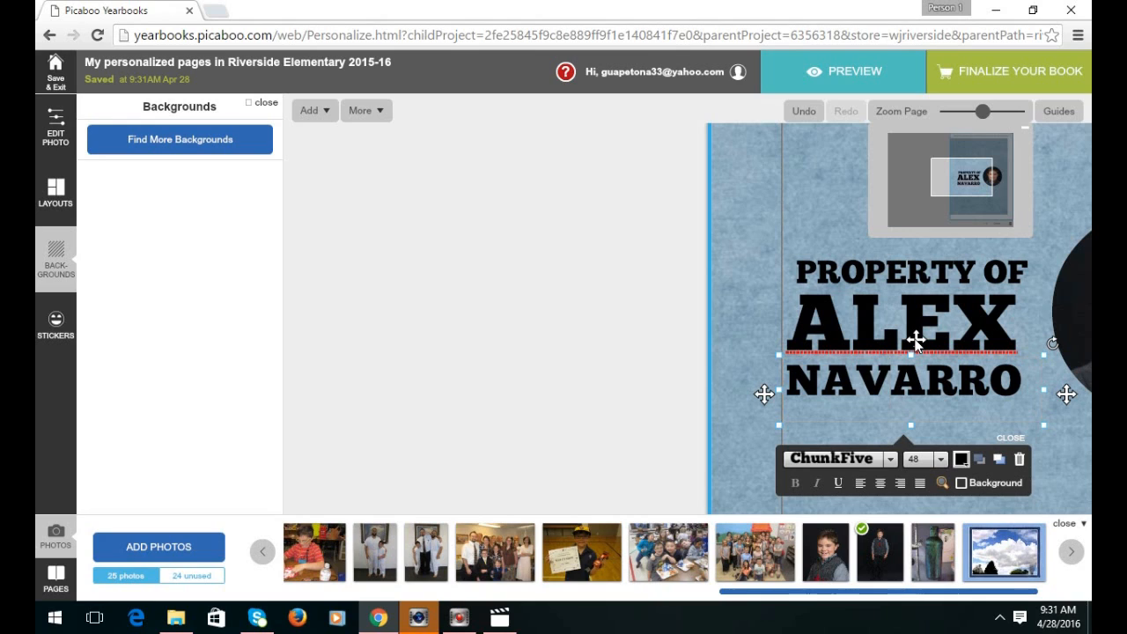
{"action": "left_click_drag", "start_coordinate": [915, 340], "coordinate": [916, 338]}
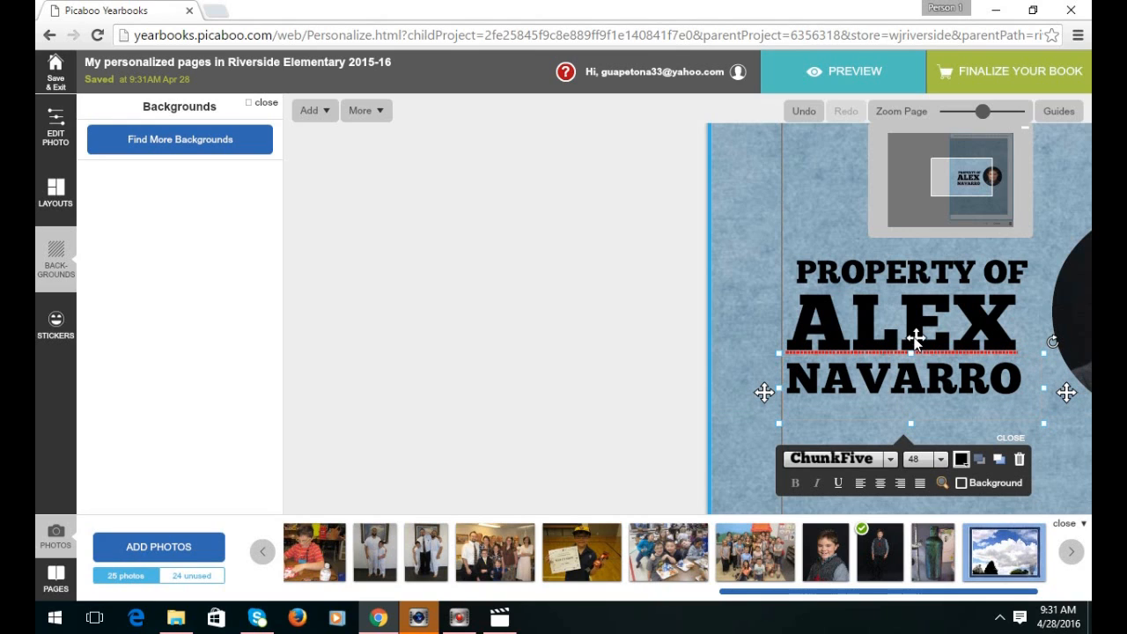
{"action": "left_click", "coordinate": [740, 300]}
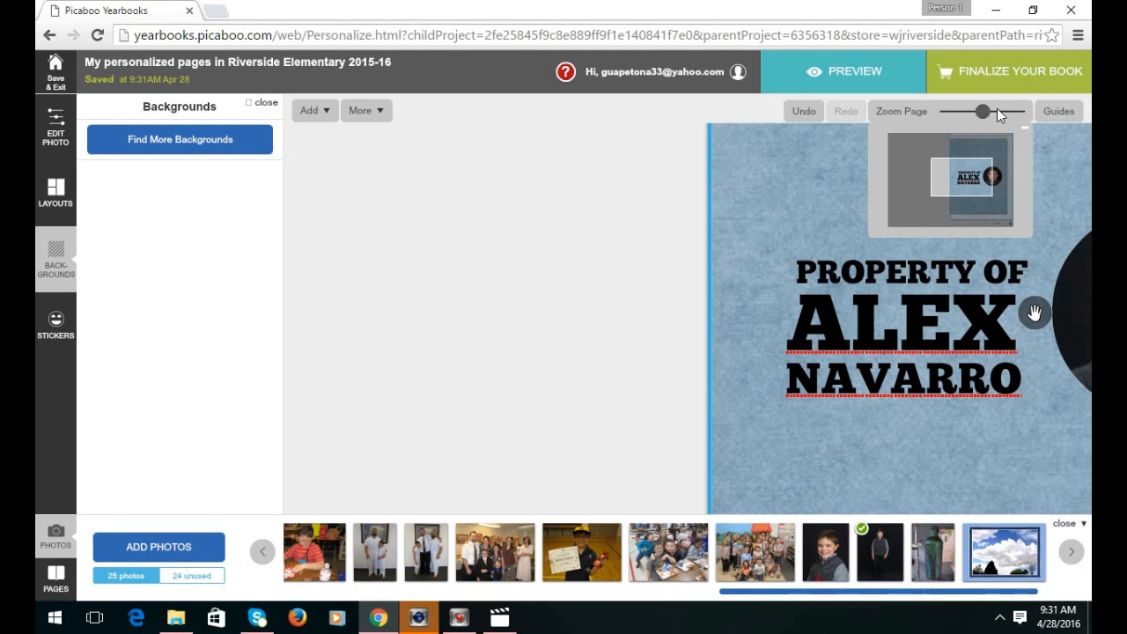
{"action": "left_click_drag", "start_coordinate": [984, 121], "coordinate": [911, 129]}
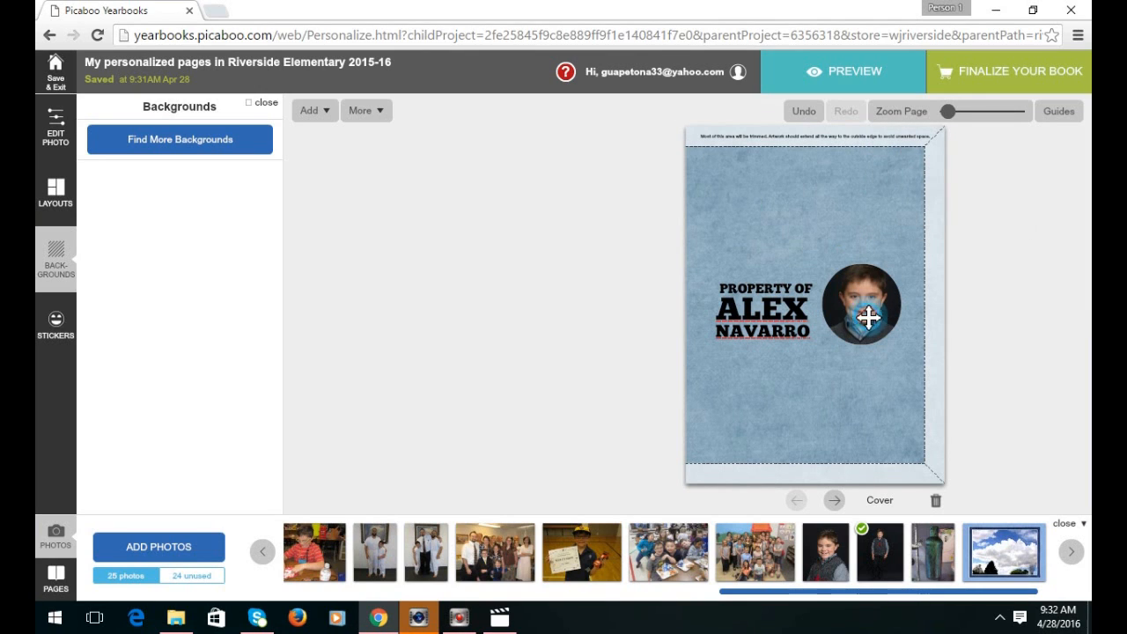
Enlarge the round student photo and recentre the picture inside its frame.
{"action": "left_click", "coordinate": [867, 315]}
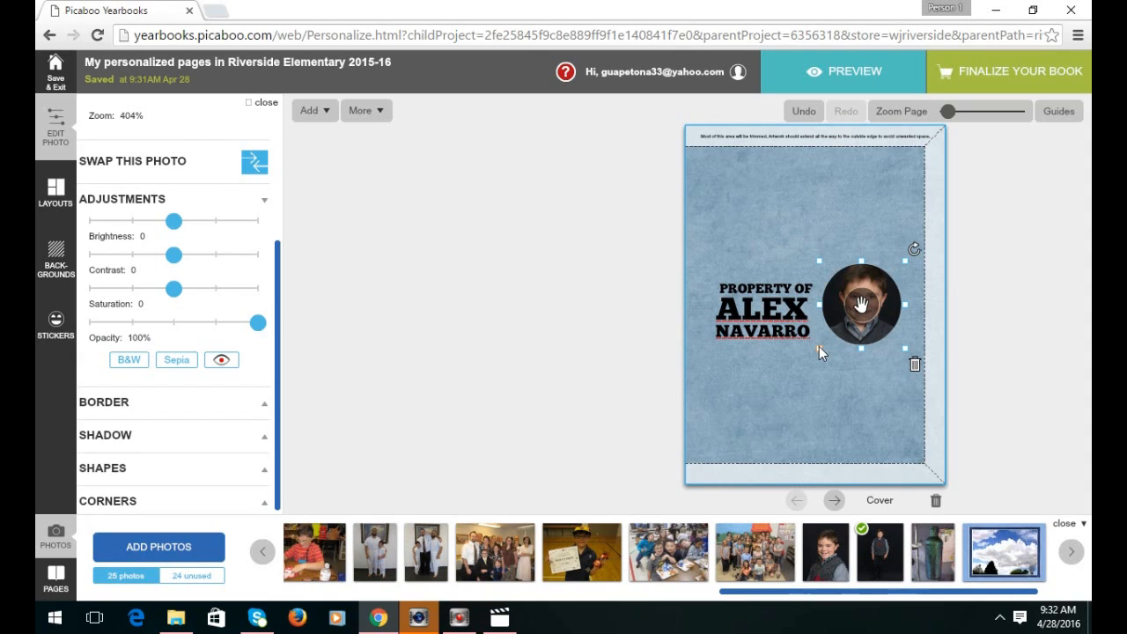
{"action": "left_click_drag", "start_coordinate": [819, 347], "coordinate": [813, 355]}
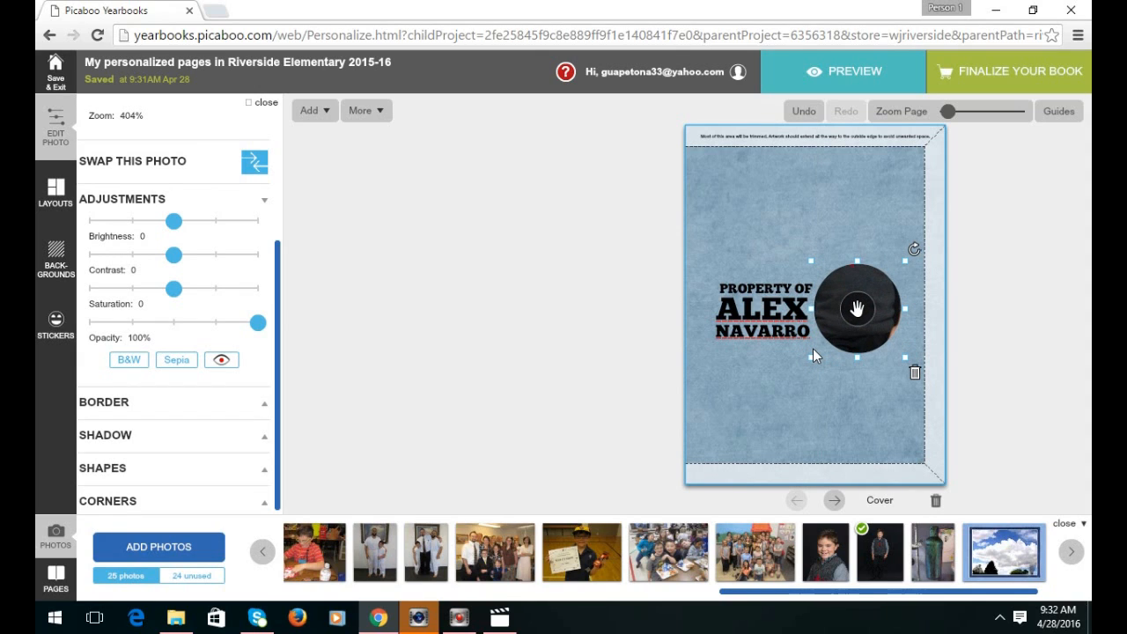
{"action": "mouse_move", "coordinate": [852, 328]}
{"action": "left_mouse_down"}
{"action": "mouse_move", "coordinate": [851, 360]}
{"action": "mouse_move", "coordinate": [863, 330]}
{"action": "mouse_move", "coordinate": [864, 372]}
{"action": "mouse_move", "coordinate": [858, 316]}
{"action": "mouse_move", "coordinate": [852, 325]}
{"action": "left_mouse_up"}
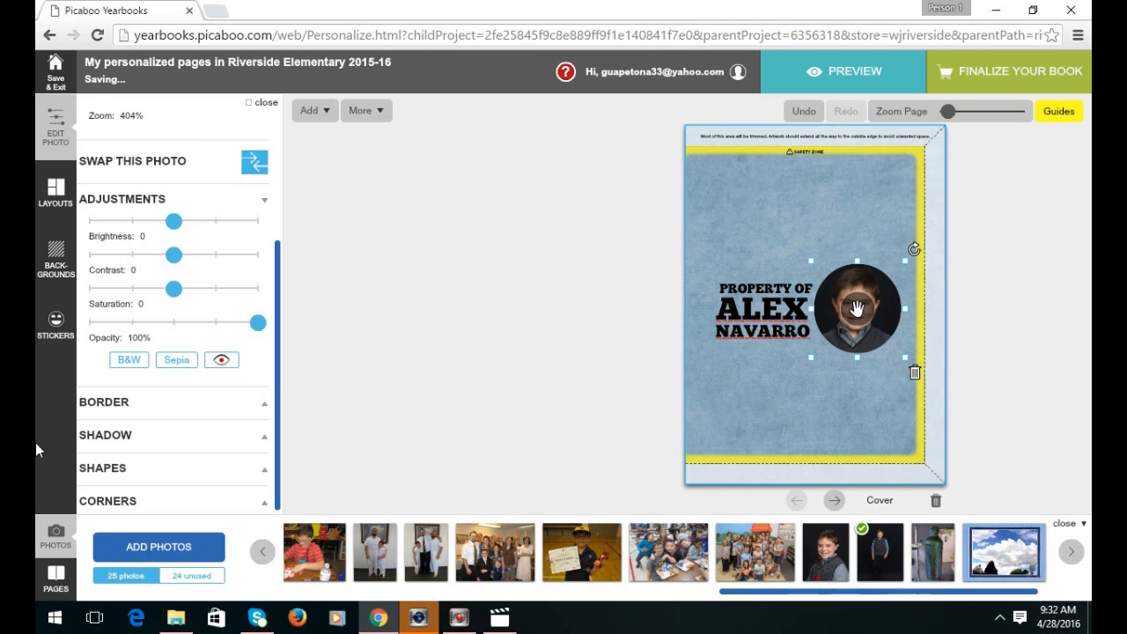
Give the round portrait a white border with thickness about 103.
{"action": "left_click", "coordinate": [195, 404]}
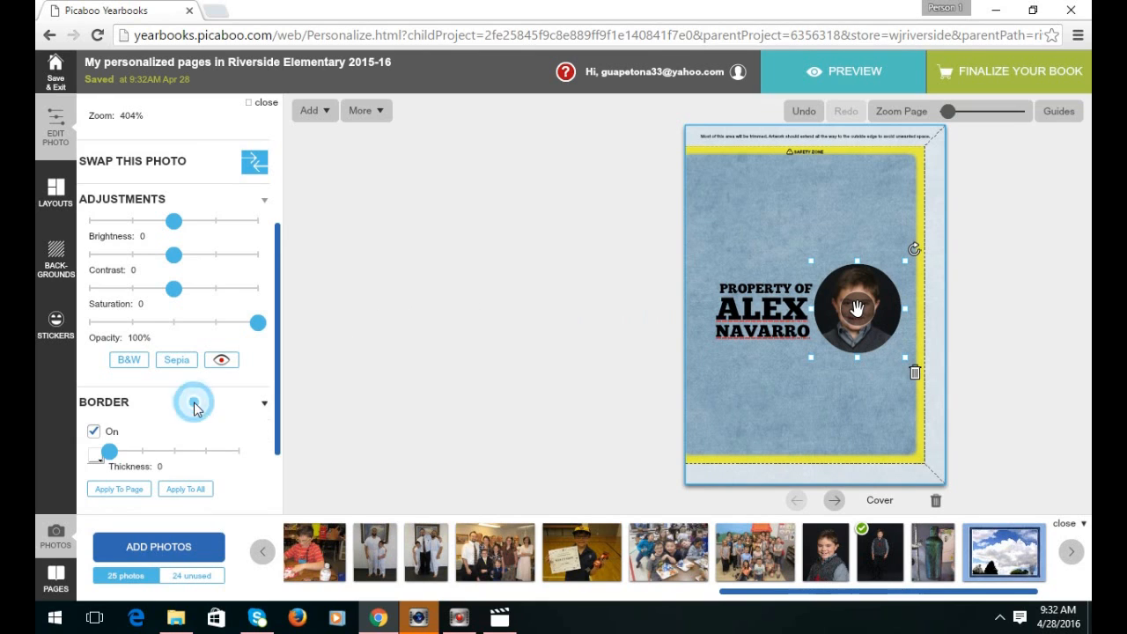
{"action": "left_click", "coordinate": [111, 453]}
{"action": "left_click_drag", "start_coordinate": [113, 456], "coordinate": [176, 451]}
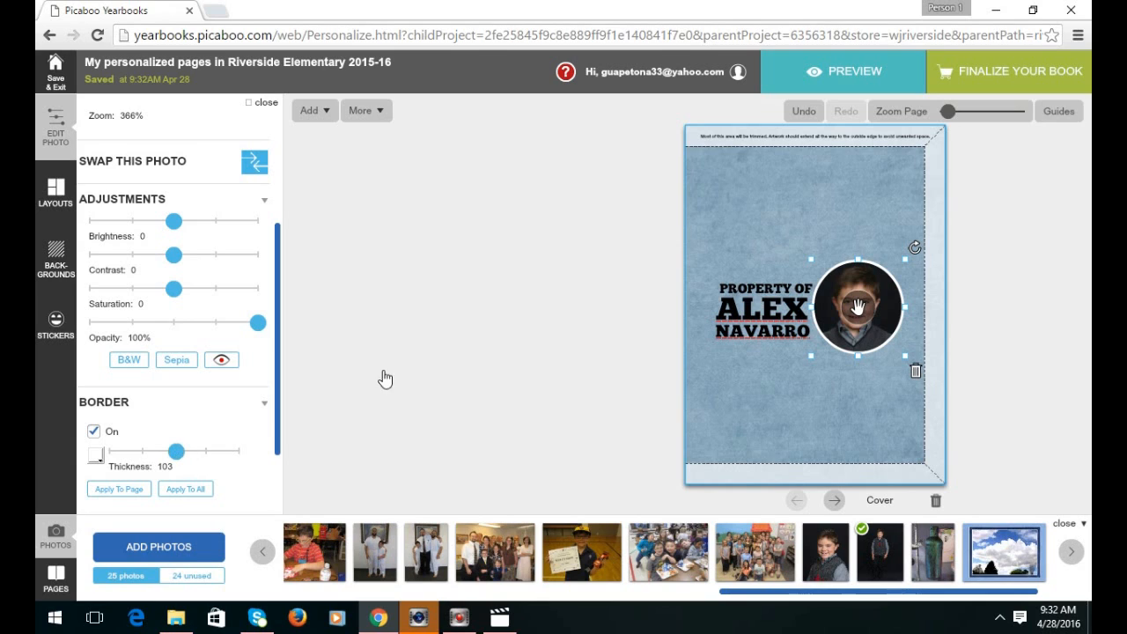
{"action": "left_click", "coordinate": [762, 308]}
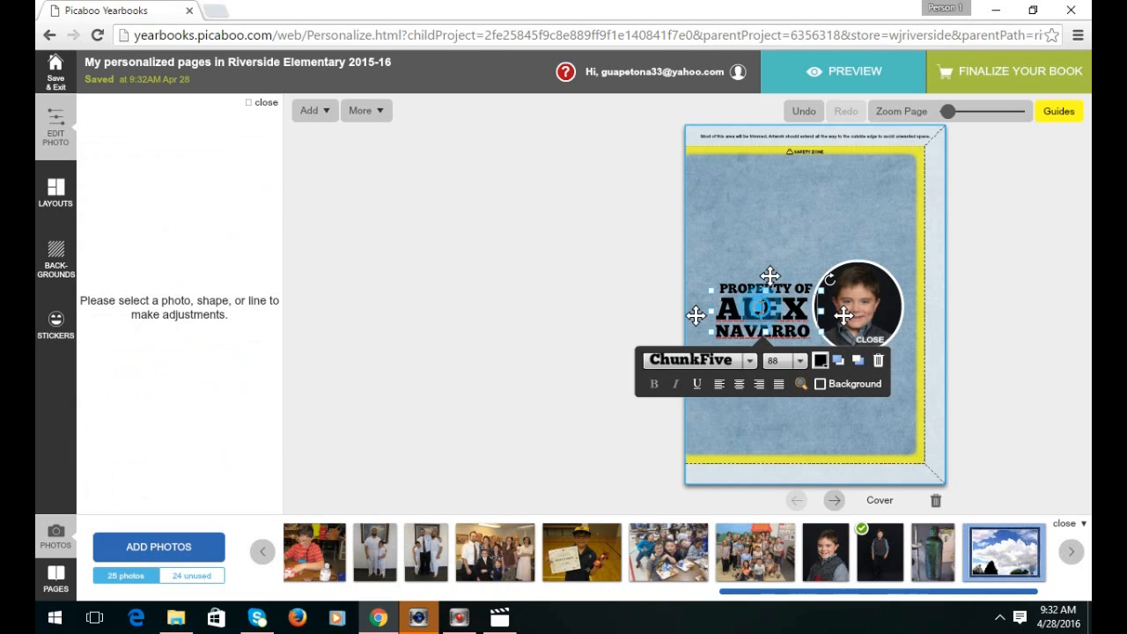
Make the first name and the PROPERTY OF heading white.
{"action": "left_click_drag", "start_coordinate": [808, 306], "coordinate": [706, 310]}
{"action": "left_click", "coordinate": [821, 362]}
{"action": "left_click", "coordinate": [798, 289]}
{"action": "left_click_drag", "start_coordinate": [812, 289], "coordinate": [715, 290]}
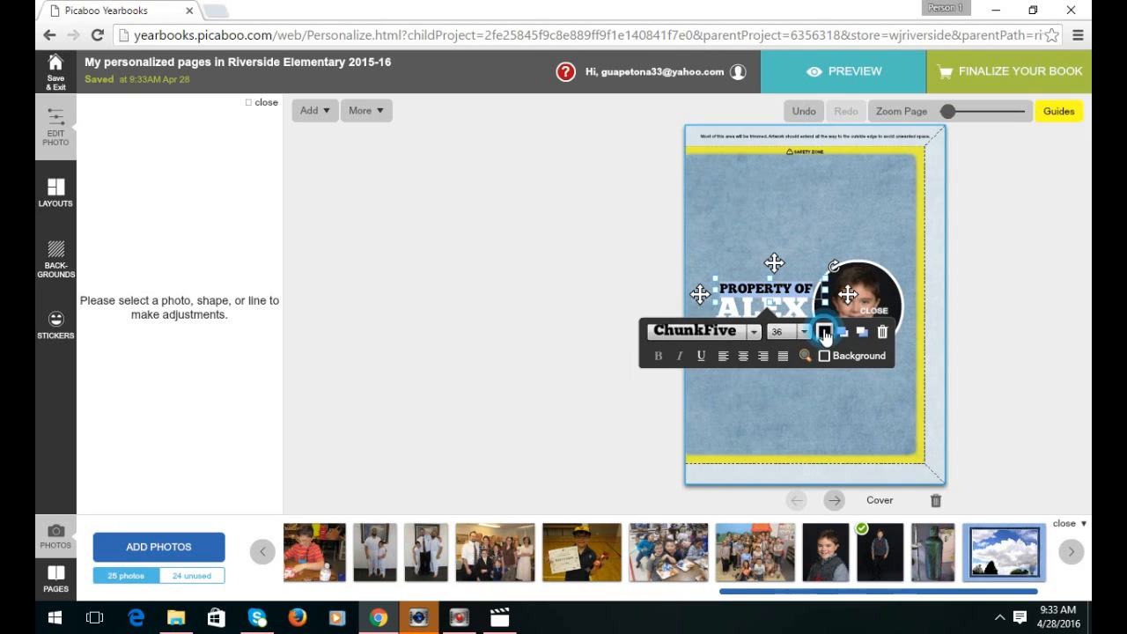
{"action": "left_click", "coordinate": [823, 333]}
{"action": "left_click", "coordinate": [779, 472]}
{"action": "left_click", "coordinate": [780, 574]}
{"action": "left_click", "coordinate": [758, 380]}
Make the surname text white as well.
{"action": "left_click", "coordinate": [778, 325]}
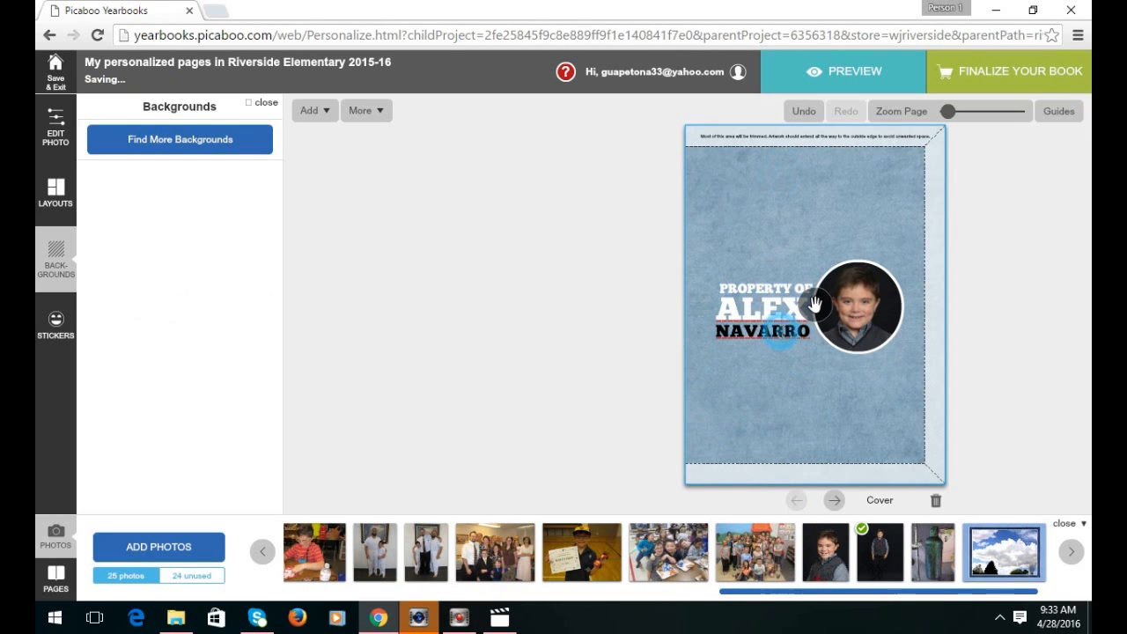
{"action": "left_click", "coordinate": [820, 379]}
{"action": "left_click", "coordinate": [774, 253]}
{"action": "left_click", "coordinate": [775, 353]}
{"action": "left_click", "coordinate": [781, 419]}
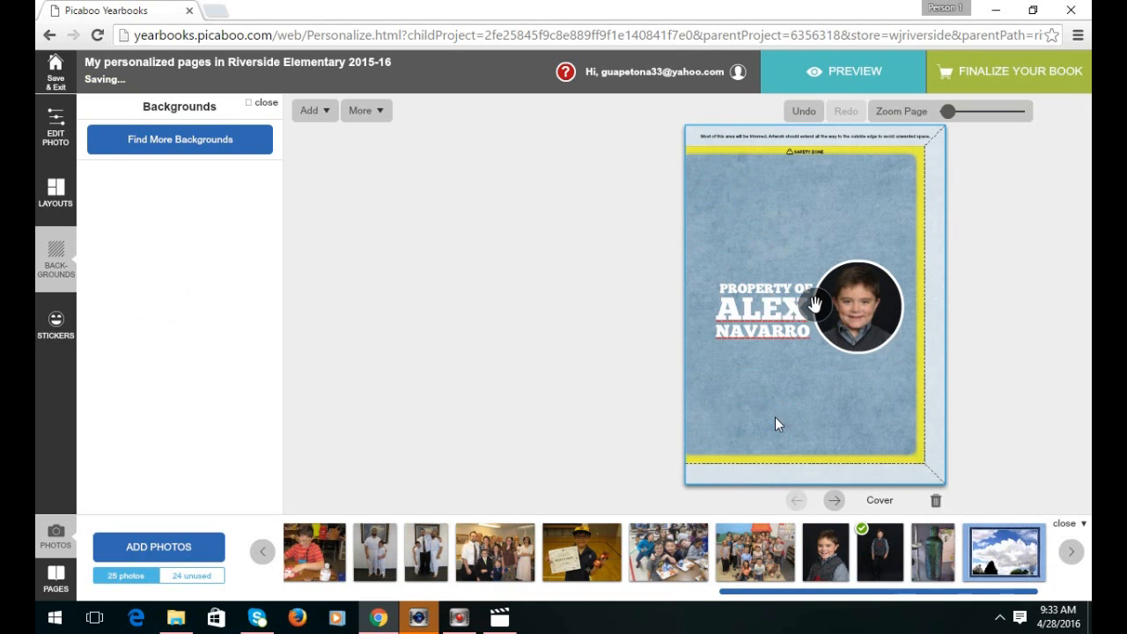
{"action": "left_click", "coordinate": [67, 322]}
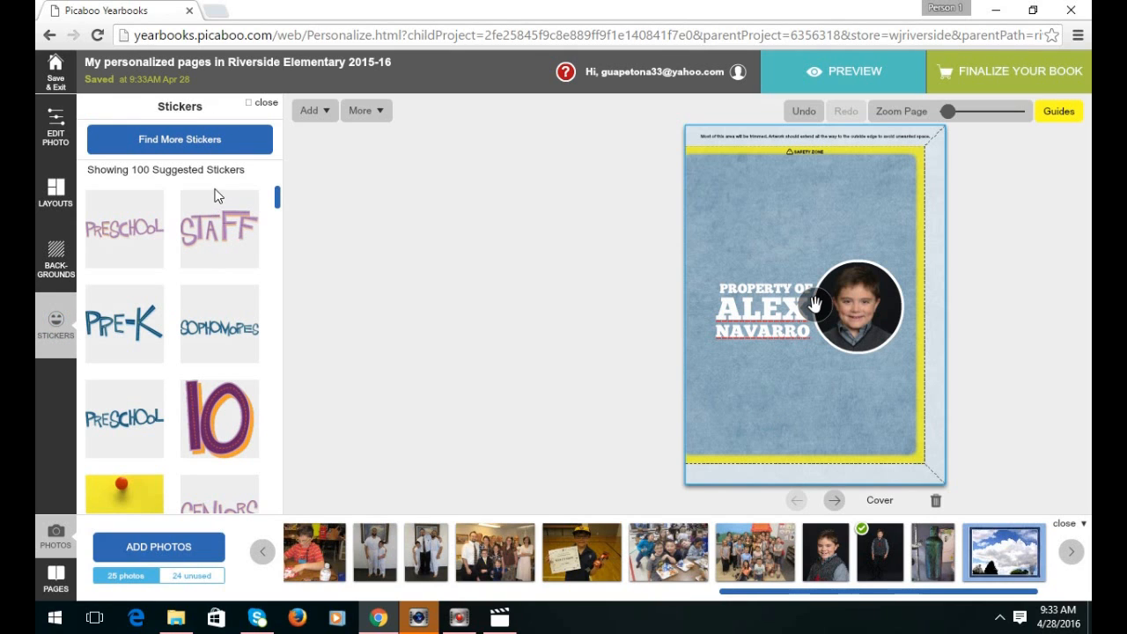
Search stickers for EAGLE and apply the GO EAGLES! sticker to the cover.
{"action": "left_click_drag", "start_coordinate": [279, 196], "coordinate": [286, 446]}
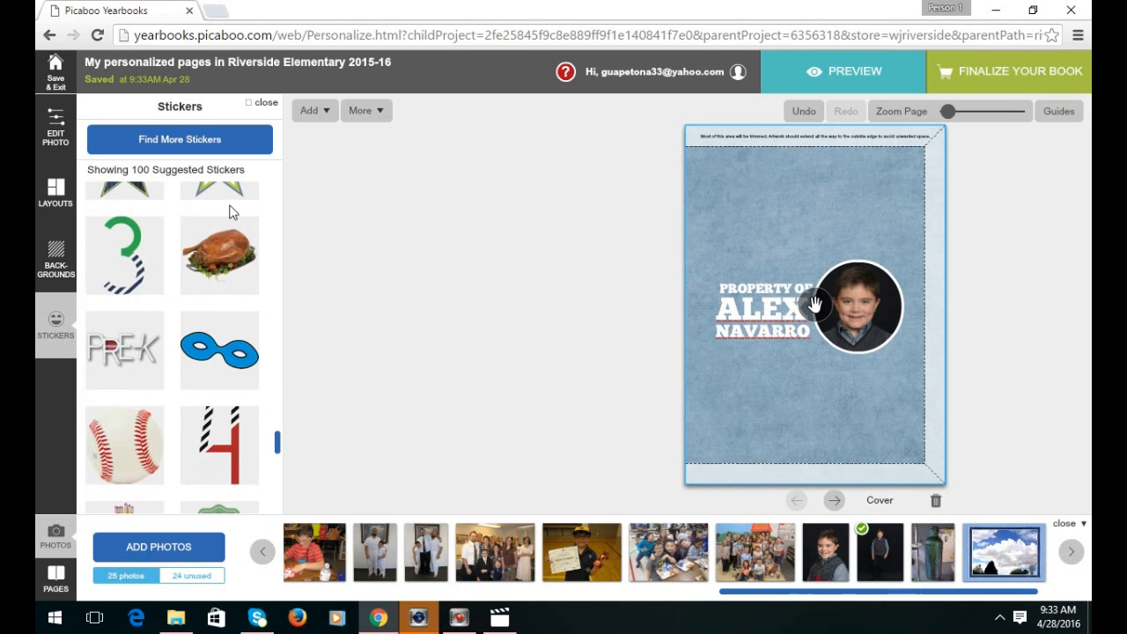
{"action": "left_click", "coordinate": [176, 152]}
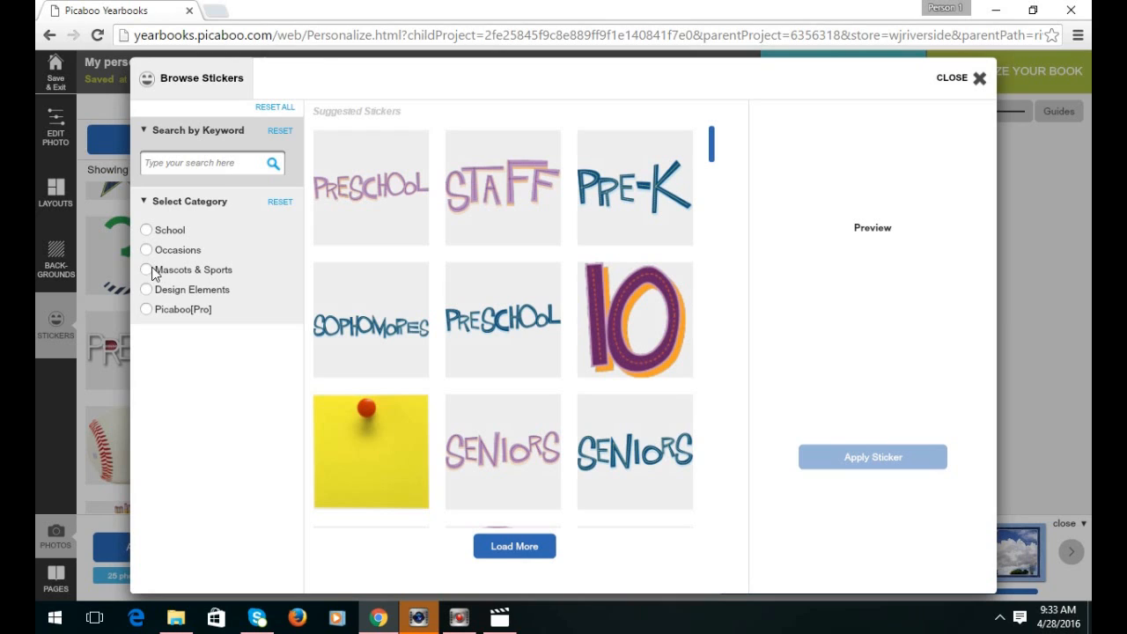
{"action": "left_click", "coordinate": [158, 162]}
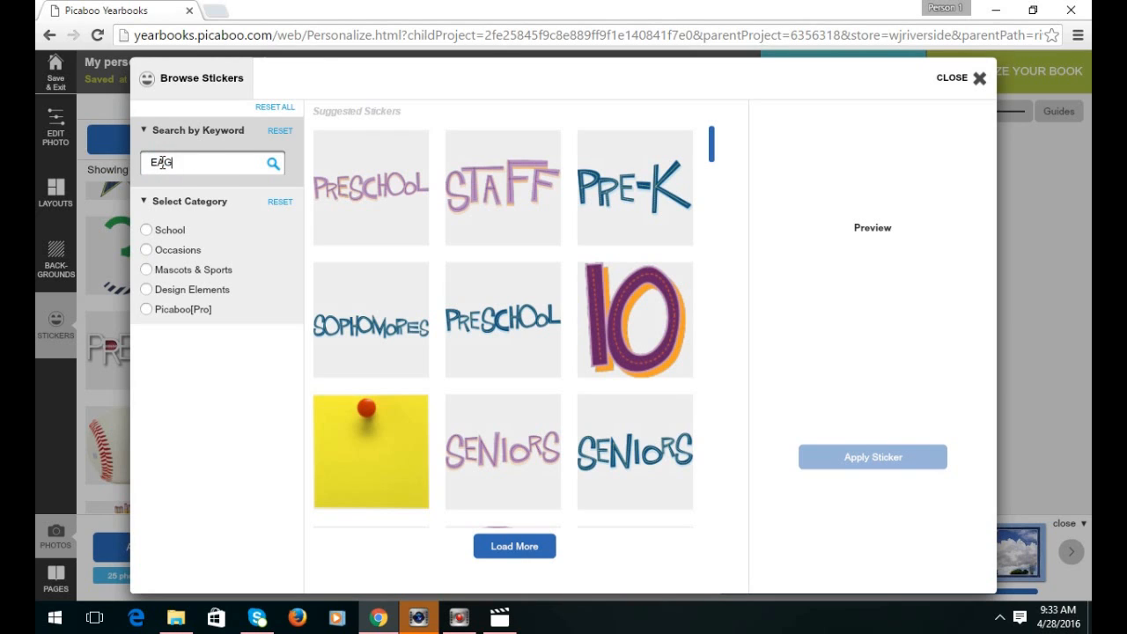
{"action": "key", "text": "Return"}
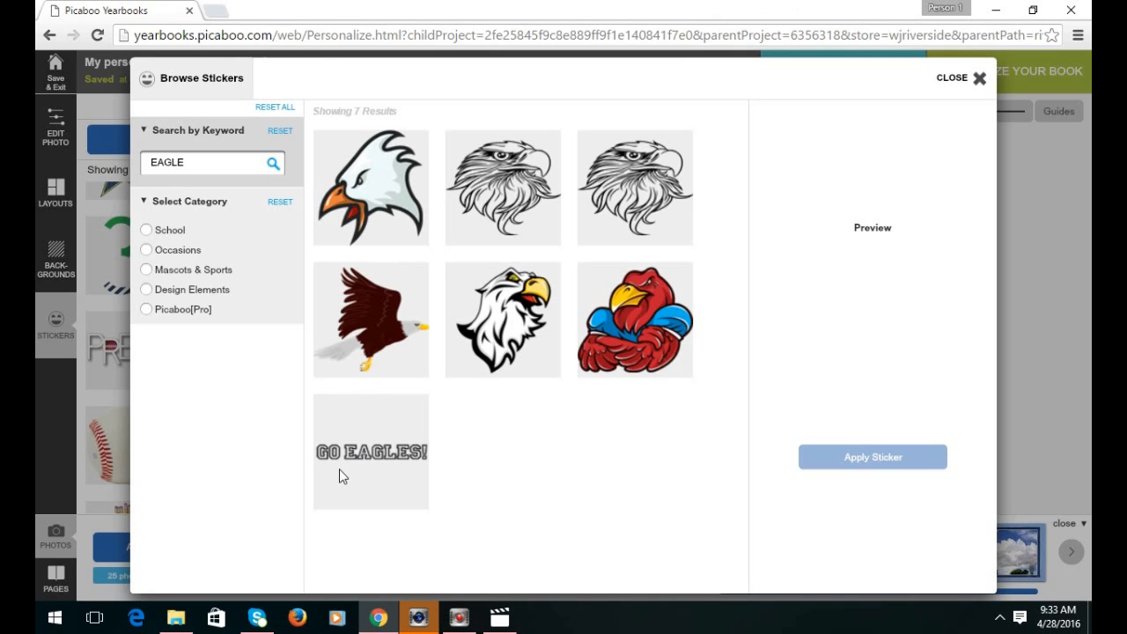
{"action": "left_click", "coordinate": [359, 458]}
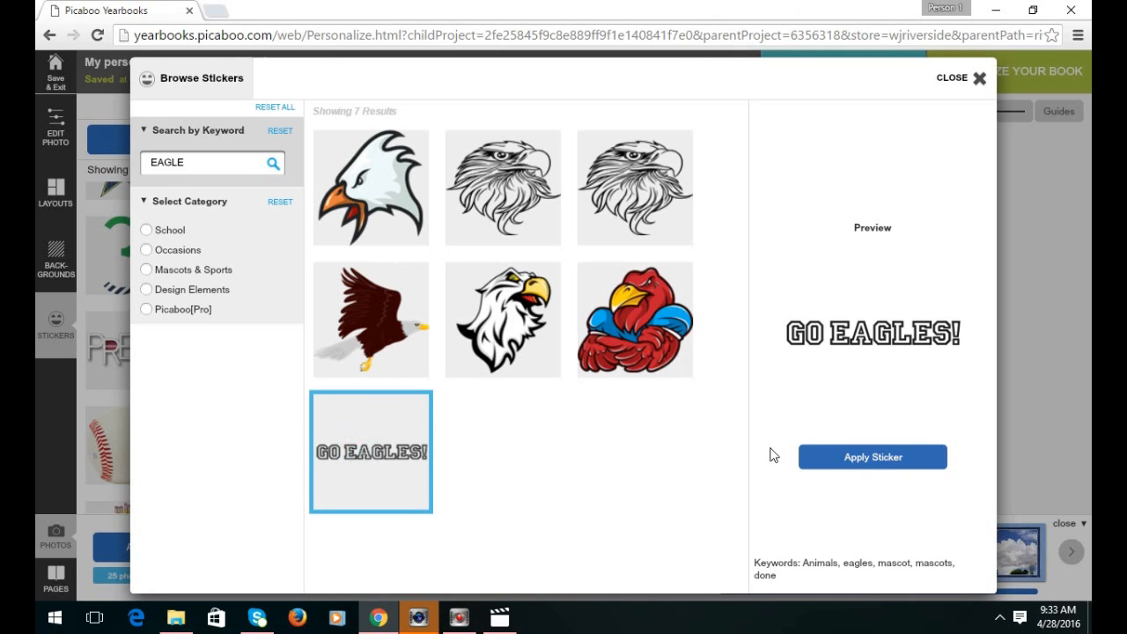
{"action": "left_click", "coordinate": [867, 458]}
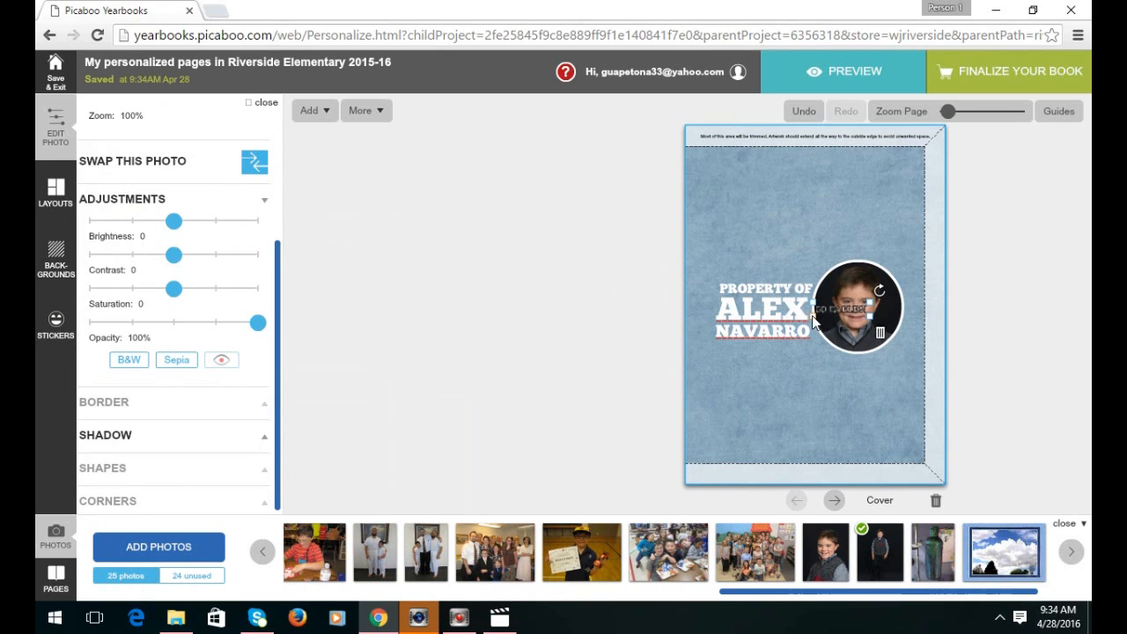
Enlarge the GO EAGLES! sticker and move it below the portrait photo.
{"action": "left_click_drag", "start_coordinate": [812, 322], "coordinate": [750, 327]}
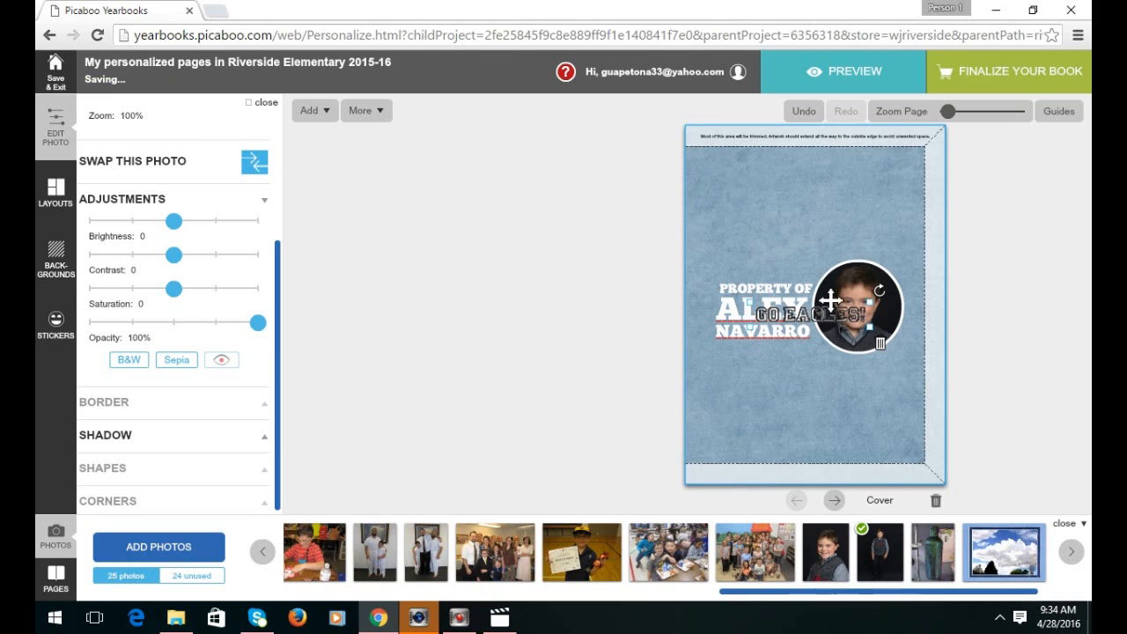
{"action": "left_click_drag", "start_coordinate": [852, 319], "coordinate": [852, 398]}
{"action": "left_click", "coordinate": [770, 272]}
{"action": "left_click", "coordinate": [813, 392]}
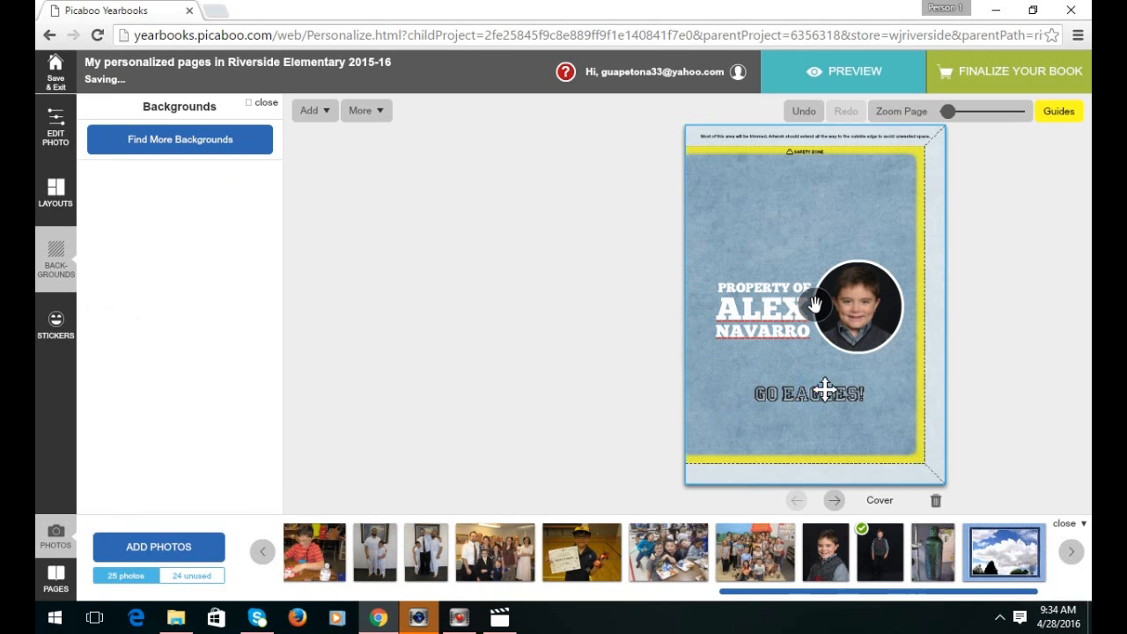
Rotate the GO EAGLES! sticker to a slight tilt and nudge it a little left.
{"action": "left_click", "coordinate": [805, 393]}
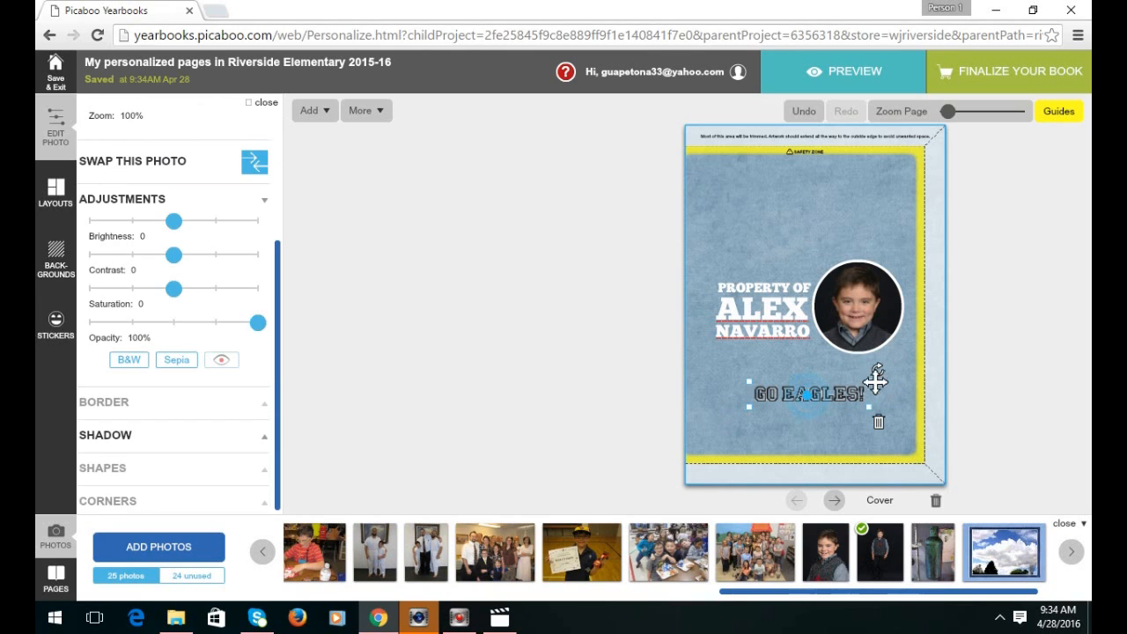
{"action": "left_click_drag", "start_coordinate": [877, 371], "coordinate": [822, 364]}
{"action": "left_click_drag", "start_coordinate": [851, 348], "coordinate": [878, 372]}
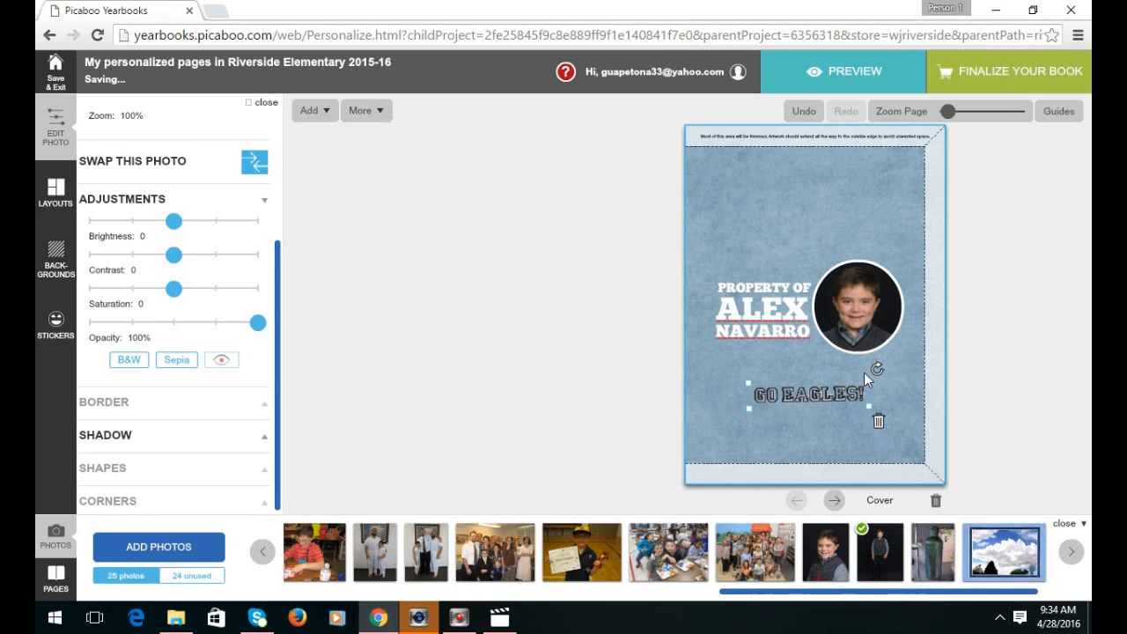
{"action": "left_click_drag", "start_coordinate": [873, 364], "coordinate": [862, 361]}
{"action": "left_click_drag", "start_coordinate": [803, 394], "coordinate": [795, 397]}
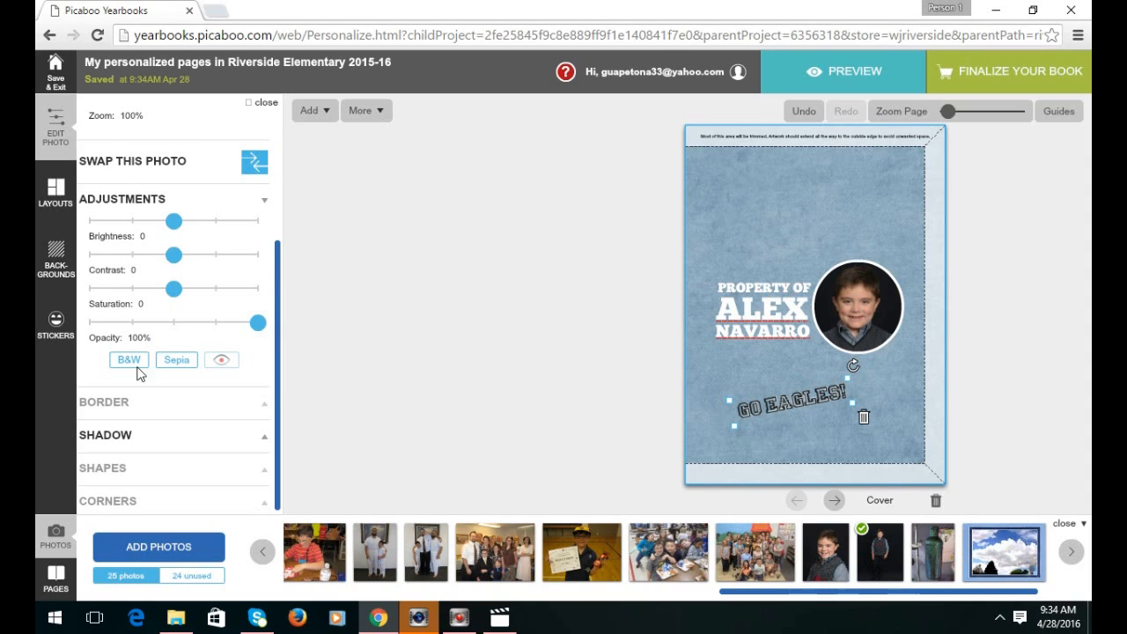
{"action": "left_click", "coordinate": [61, 333]}
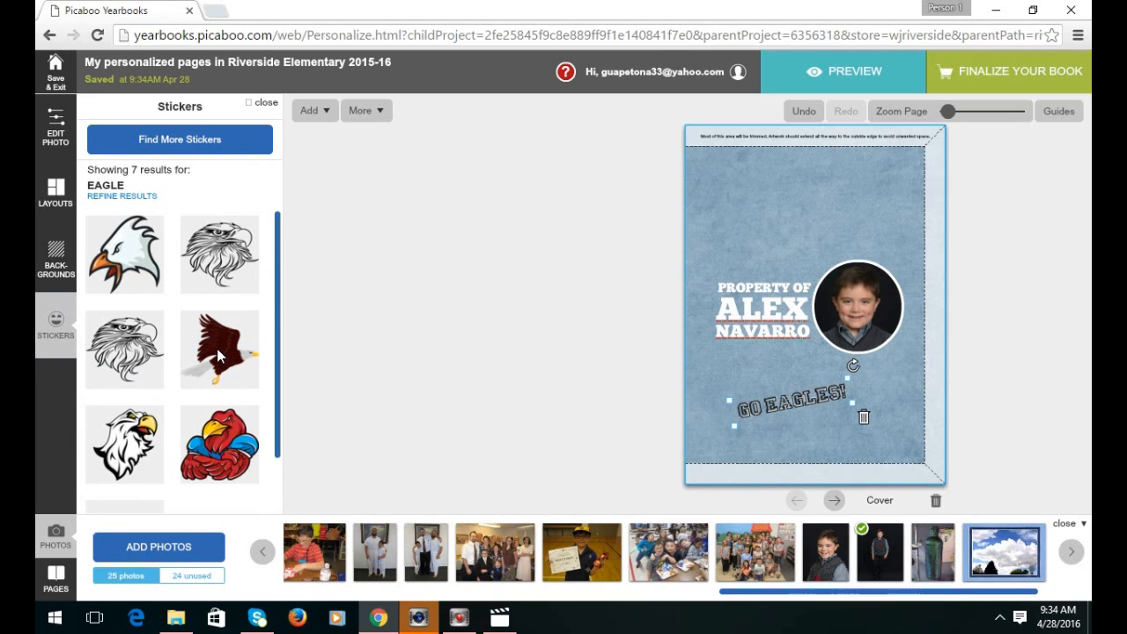
Place the flying brown eagle sticker near the top of the cover, above PROPERTY OF.
{"action": "left_click_drag", "start_coordinate": [218, 360], "coordinate": [779, 192]}
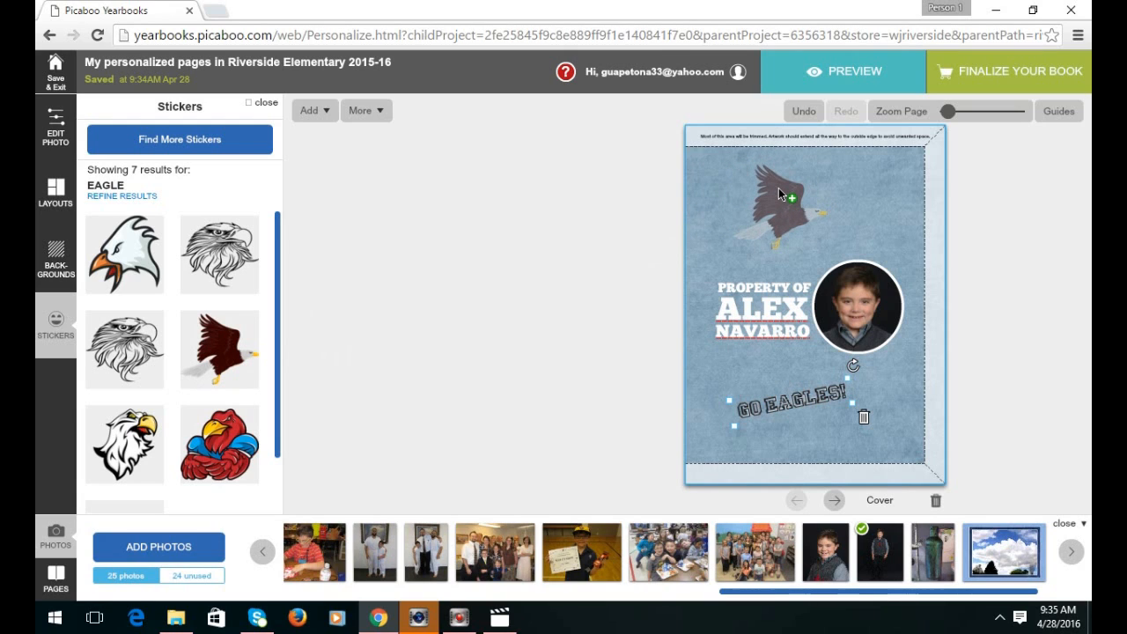
{"action": "left_click_drag", "start_coordinate": [780, 192], "coordinate": [779, 192]}
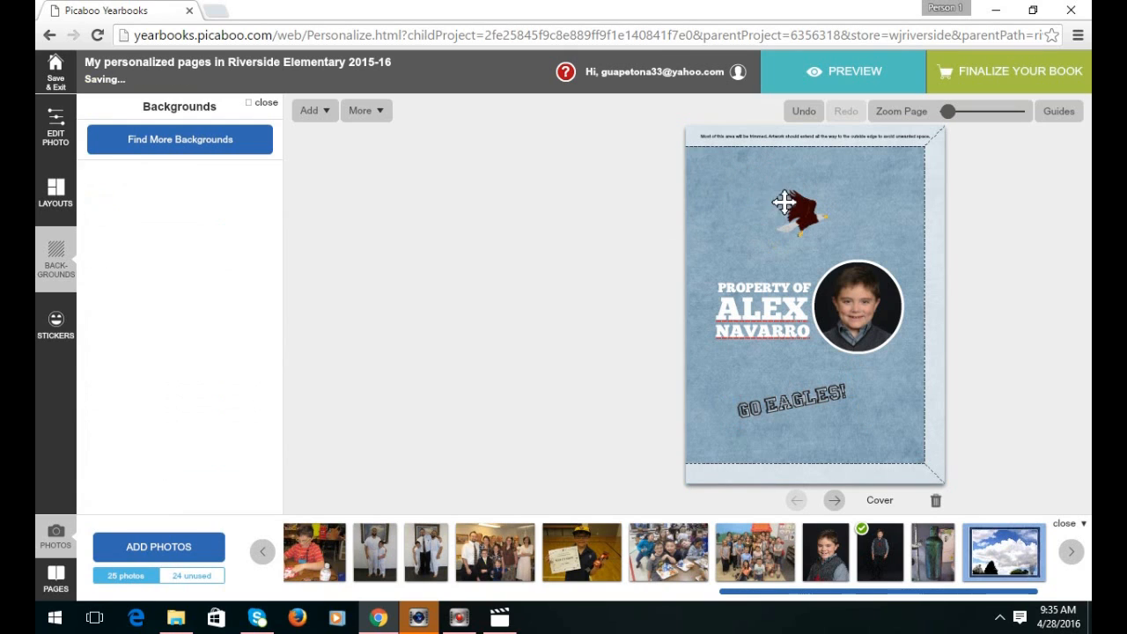
{"action": "left_click", "coordinate": [811, 211]}
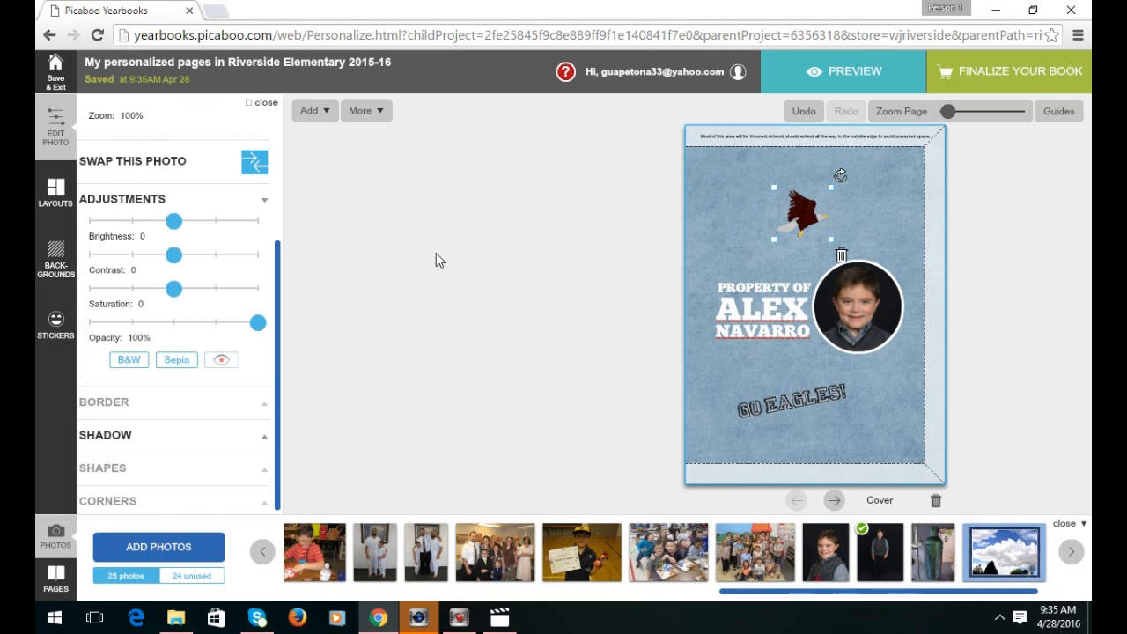
{"action": "left_click", "coordinate": [52, 321]}
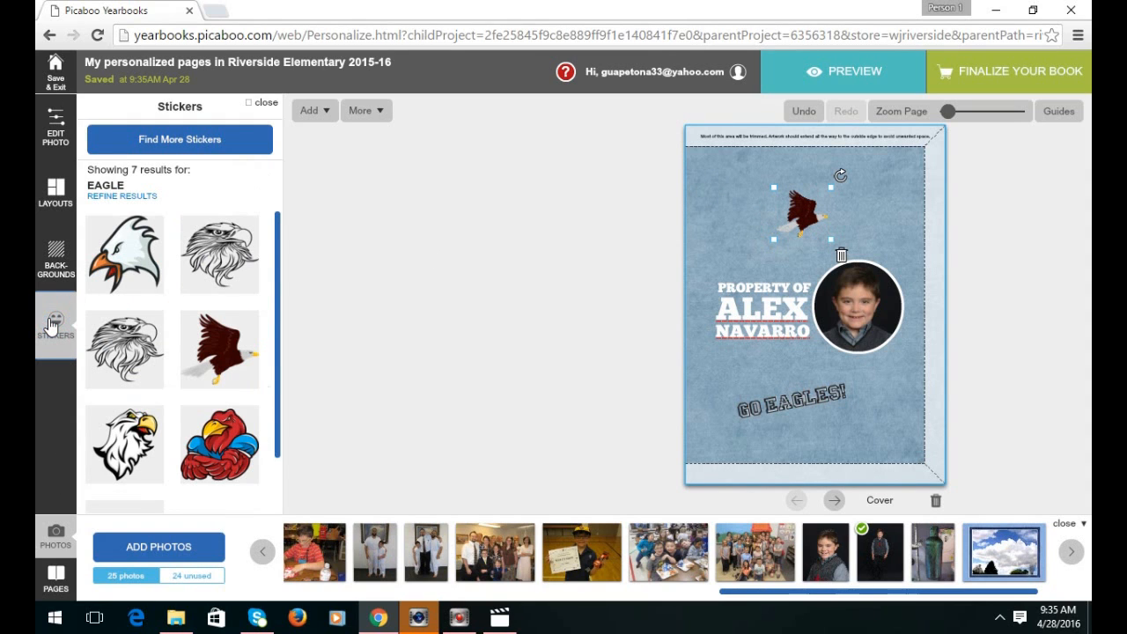
{"action": "left_click", "coordinate": [173, 146]}
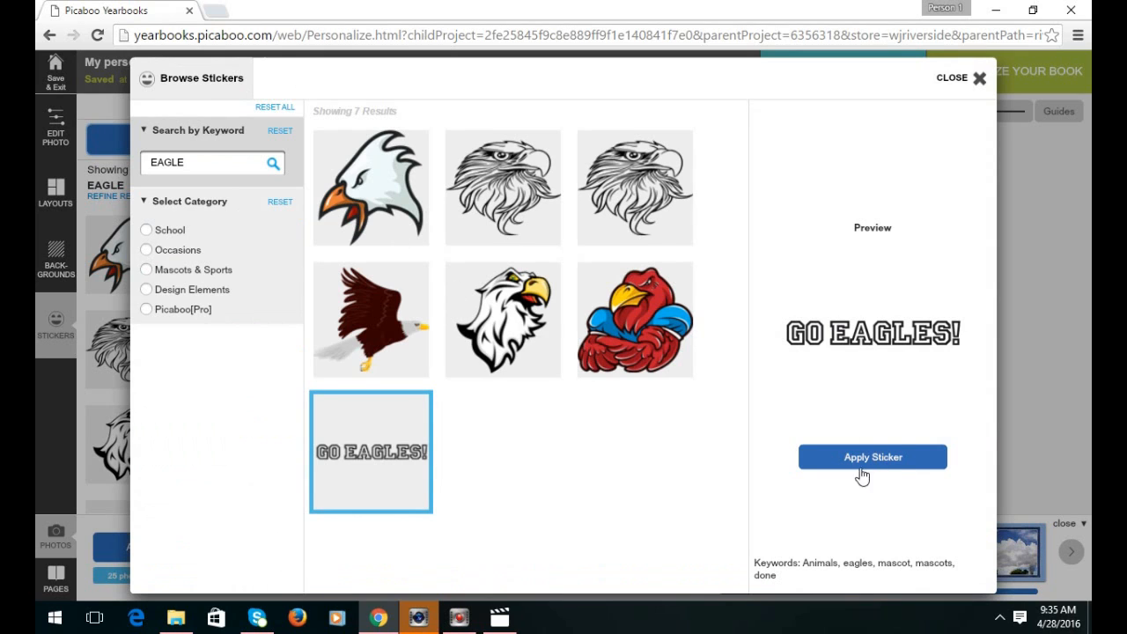
{"action": "left_click", "coordinate": [975, 78]}
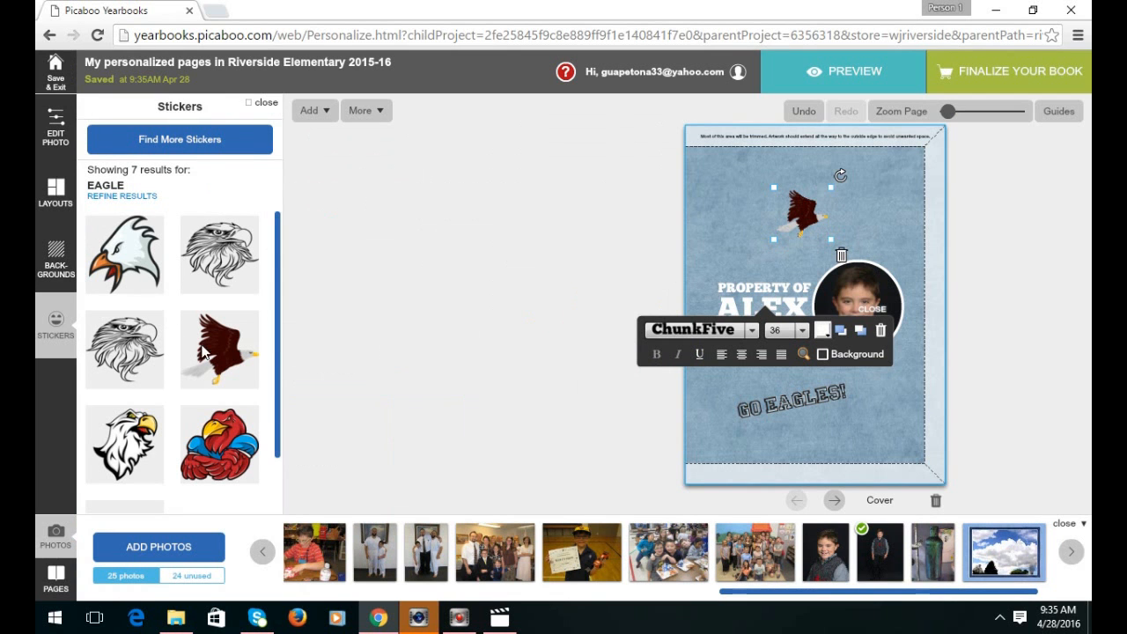
Enlarge the eagle sticker by dragging its resize handle outward.
{"action": "left_click_drag", "start_coordinate": [772, 239], "coordinate": [743, 266]}
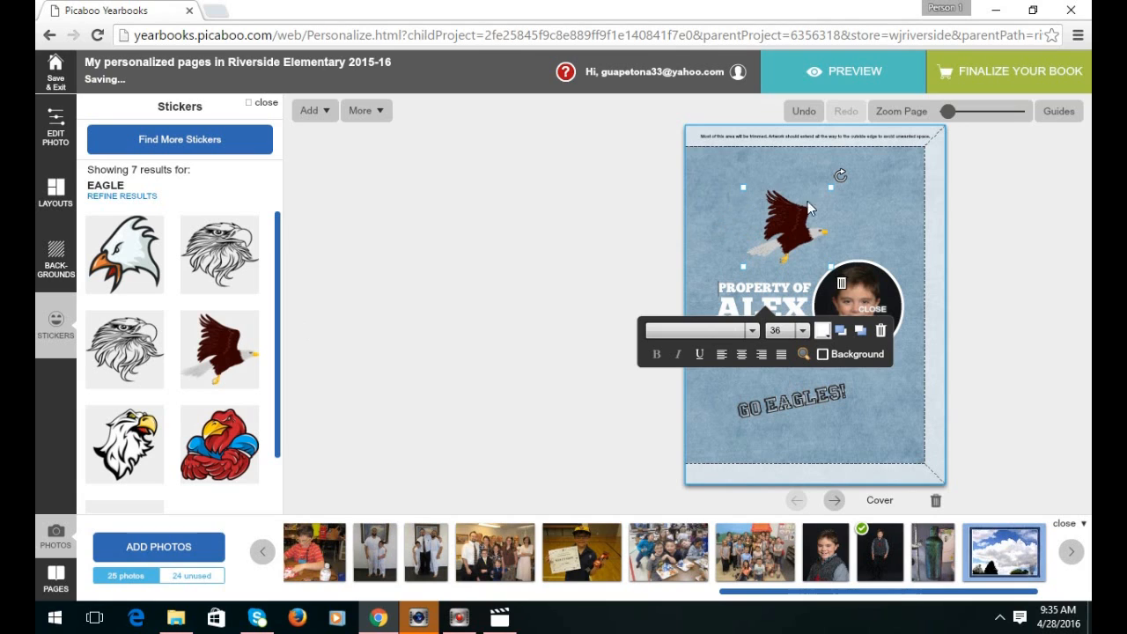
{"action": "left_click", "coordinate": [898, 212]}
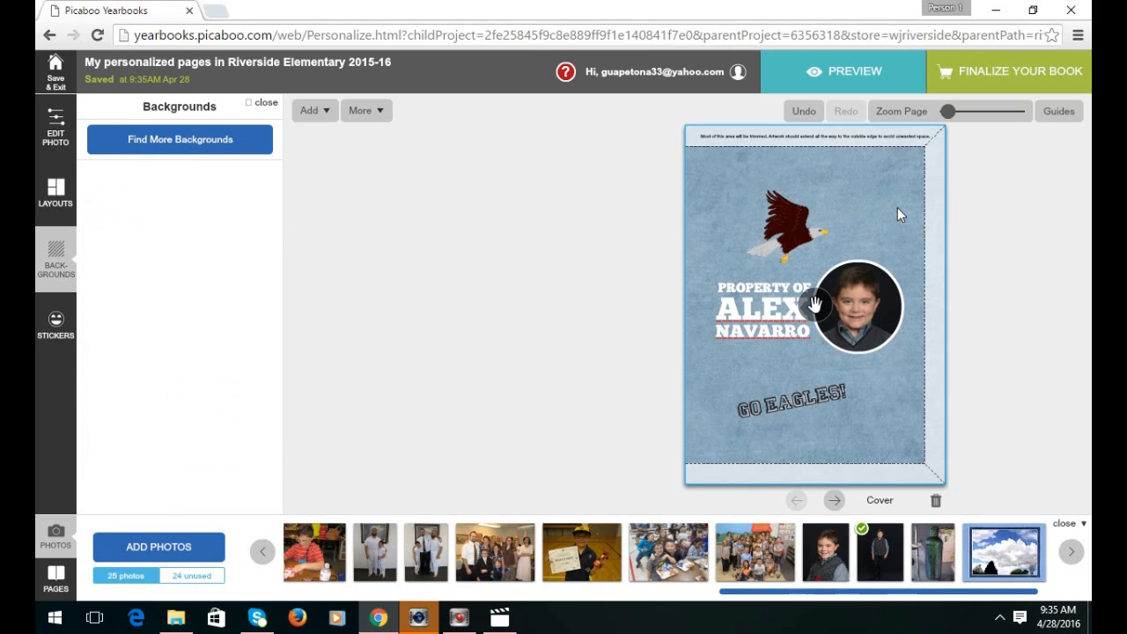
{"action": "left_click", "coordinate": [800, 221]}
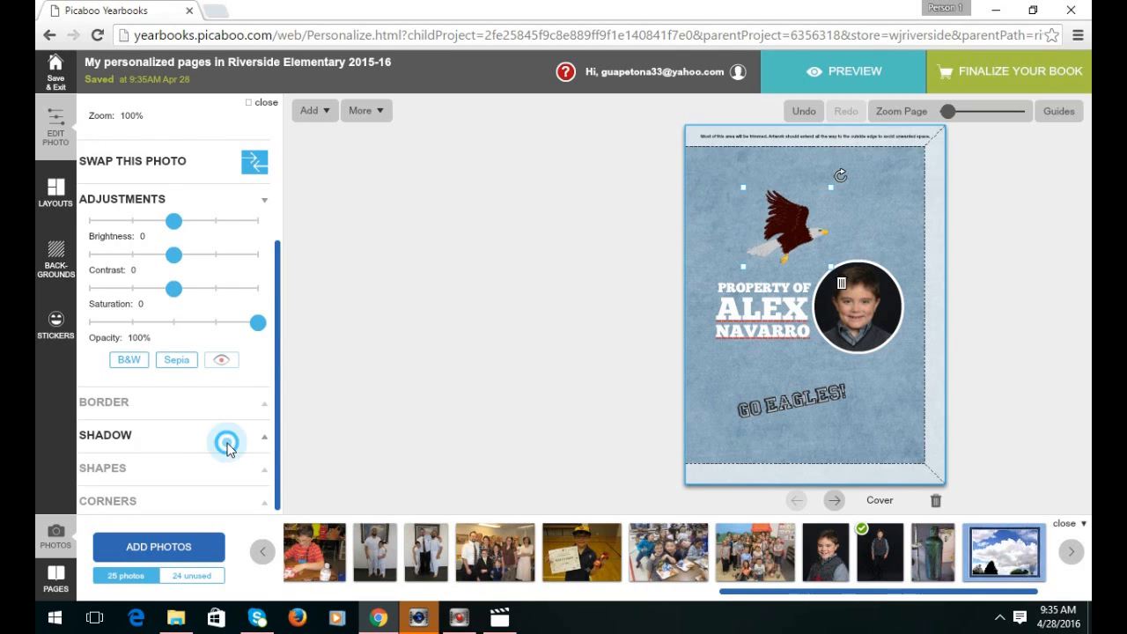
Turn on the drop shadow for the eagle sticker under the Shadow settings.
{"action": "left_click", "coordinate": [124, 440]}
{"action": "left_click", "coordinate": [93, 464]}
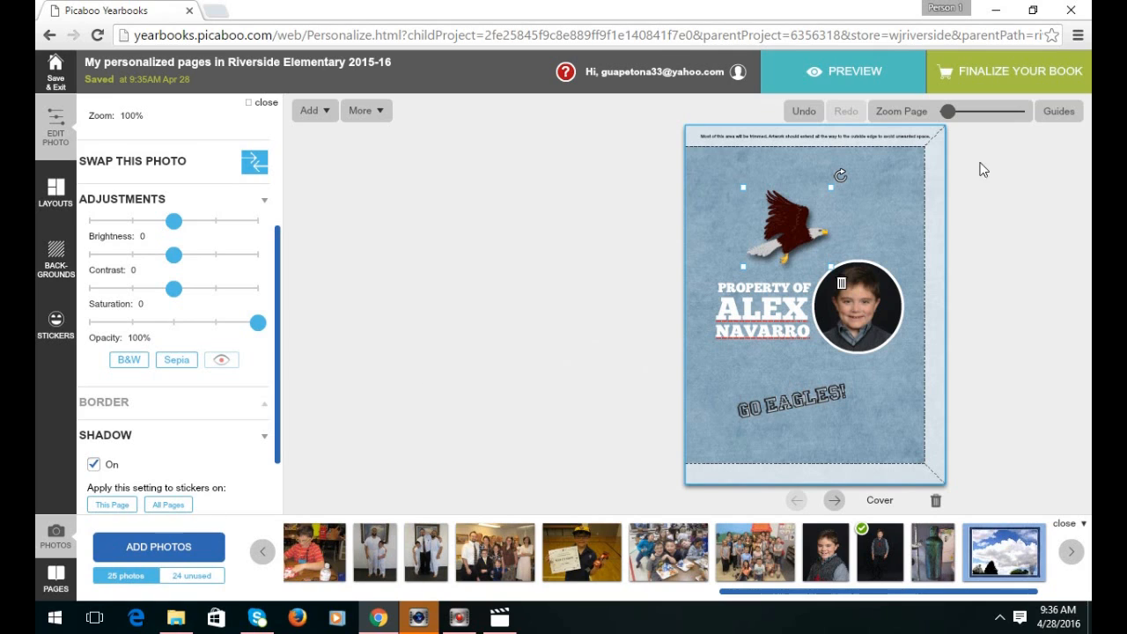
{"action": "left_click", "coordinate": [862, 225]}
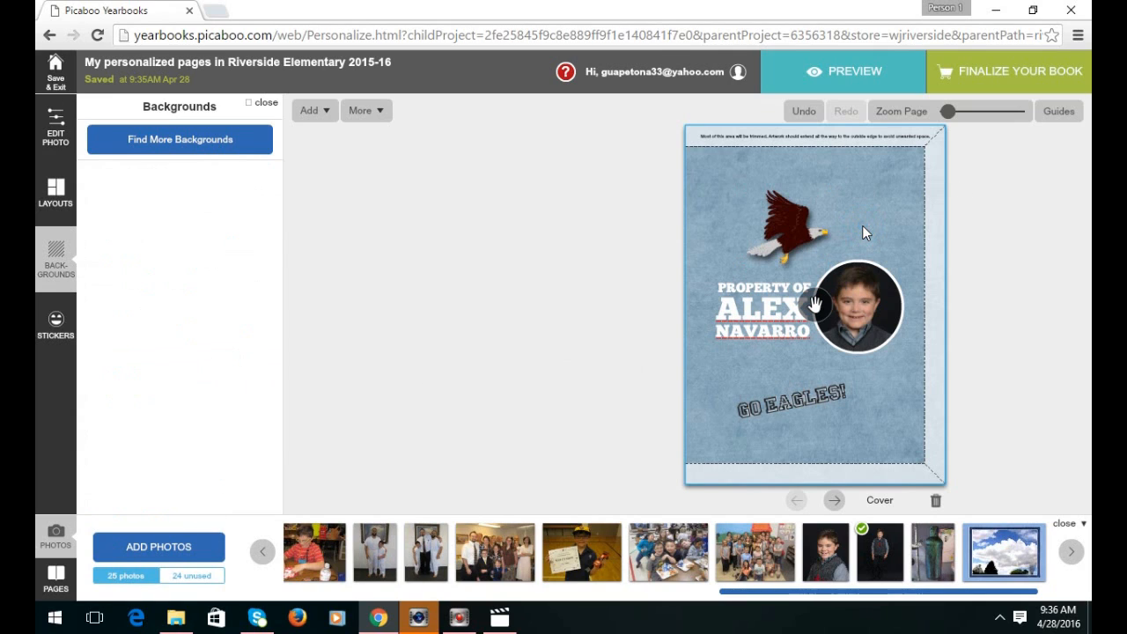
{"action": "left_click", "coordinate": [788, 220]}
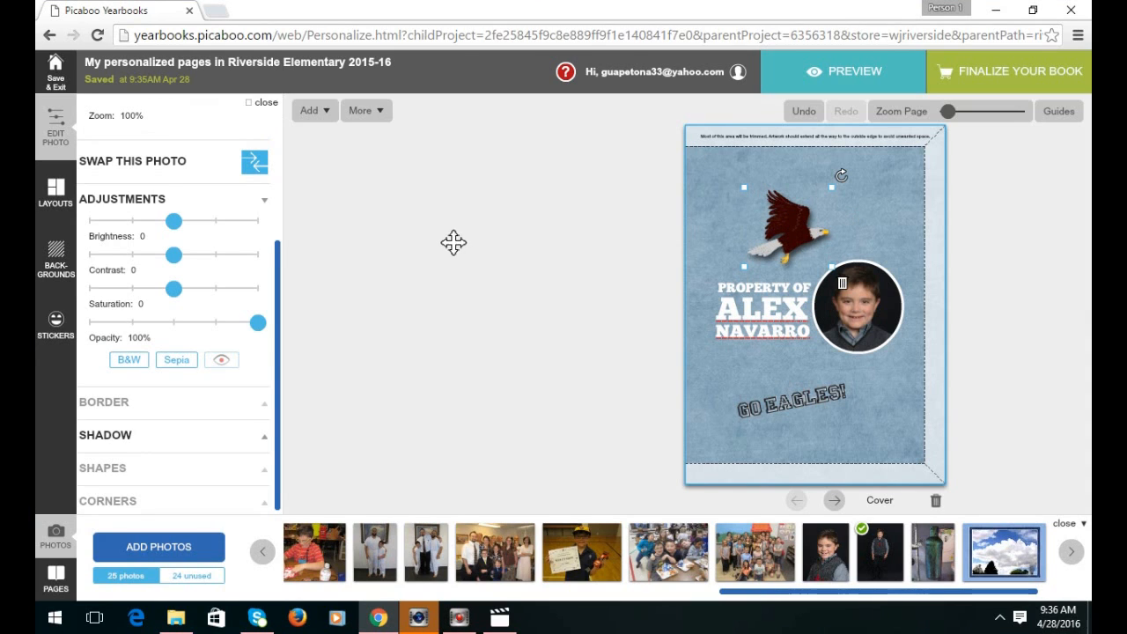
{"action": "left_click_drag", "start_coordinate": [278, 374], "coordinate": [279, 302]}
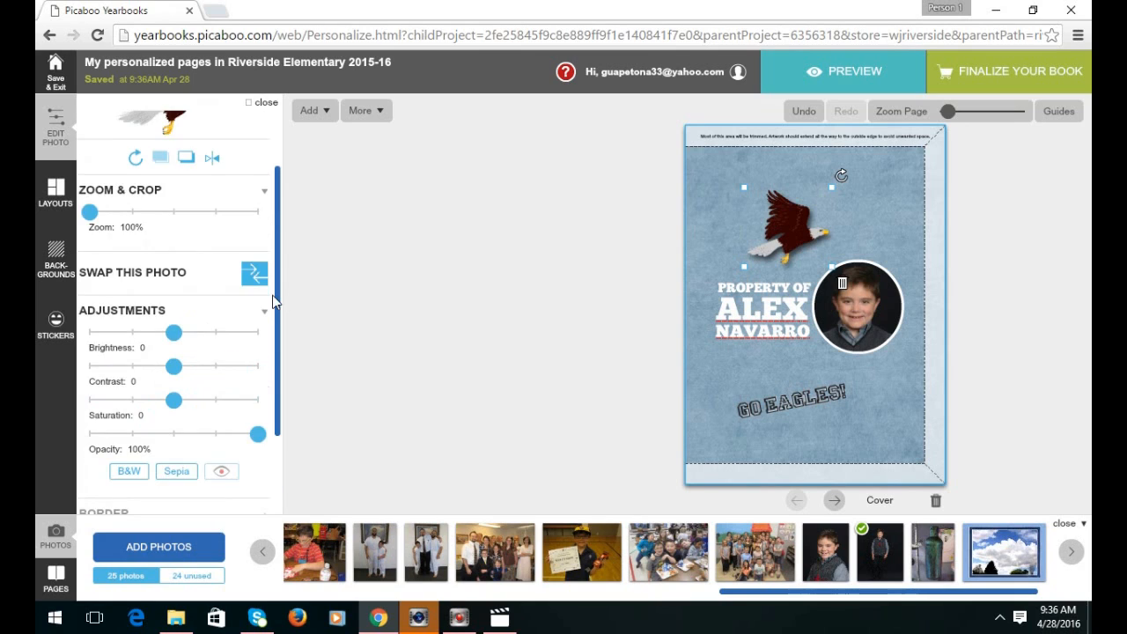
{"action": "scroll", "coordinate": [123, 211], "scroll_direction": "up", "scroll_amount": 1}
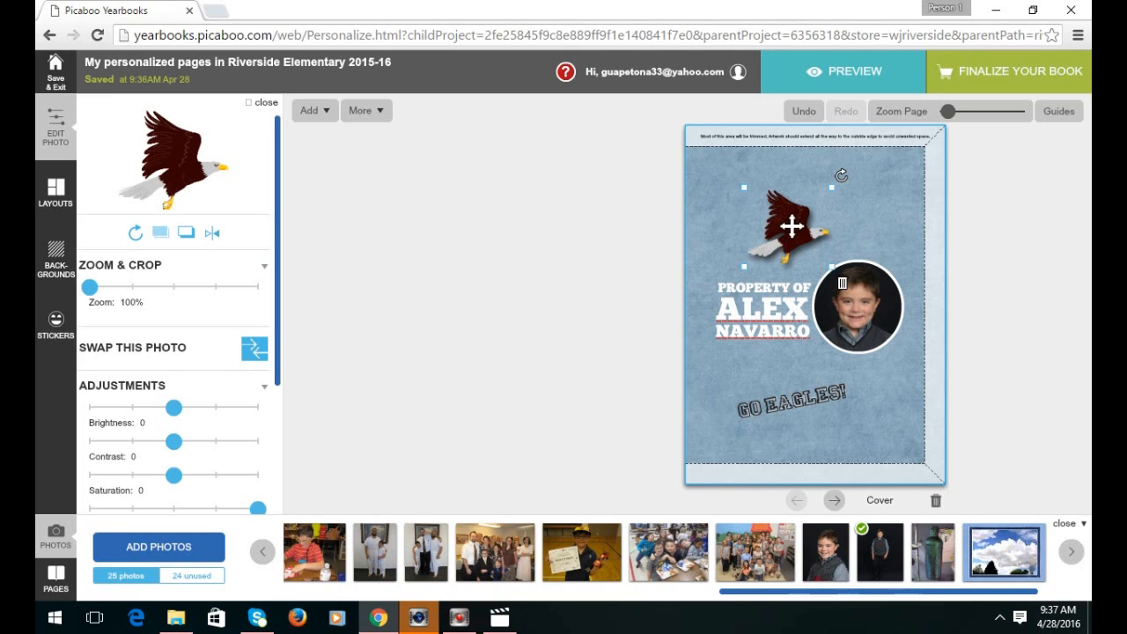
Move the eagle sticker onto the portrait's edge and bring it in front of the portrait.
{"action": "left_click_drag", "start_coordinate": [792, 226], "coordinate": [833, 253]}
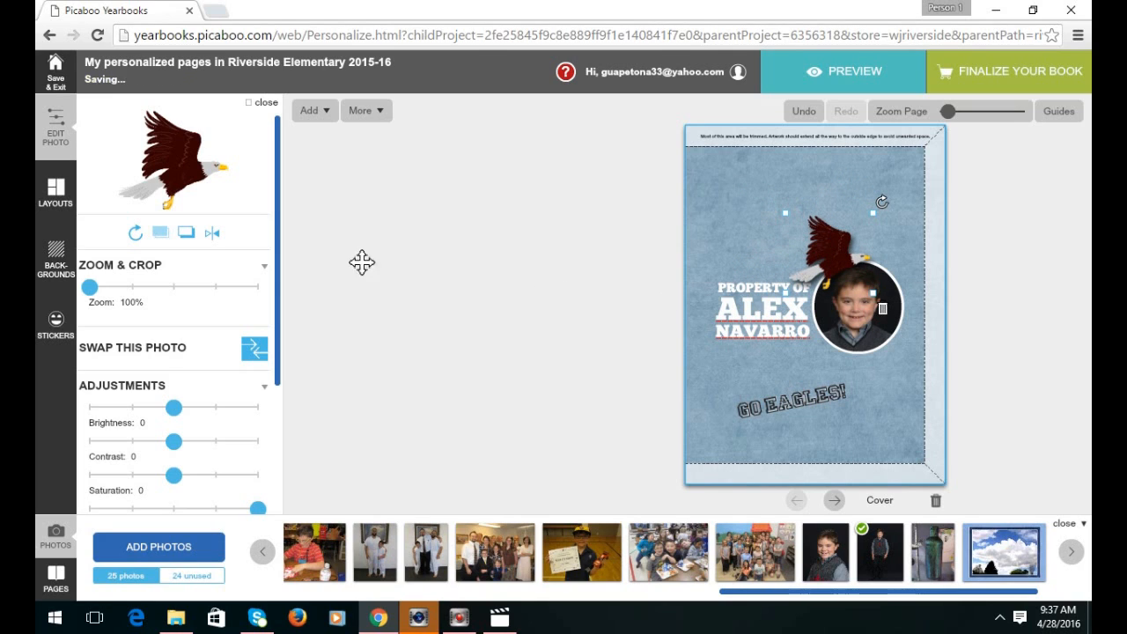
{"action": "left_click", "coordinate": [190, 237]}
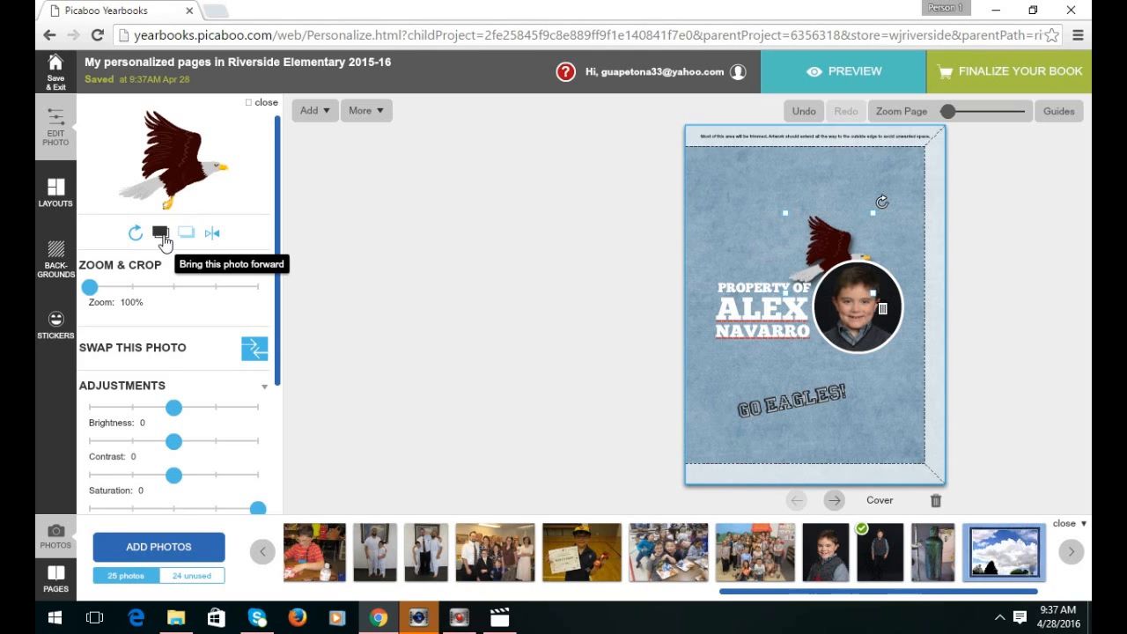
{"action": "left_click", "coordinate": [159, 230]}
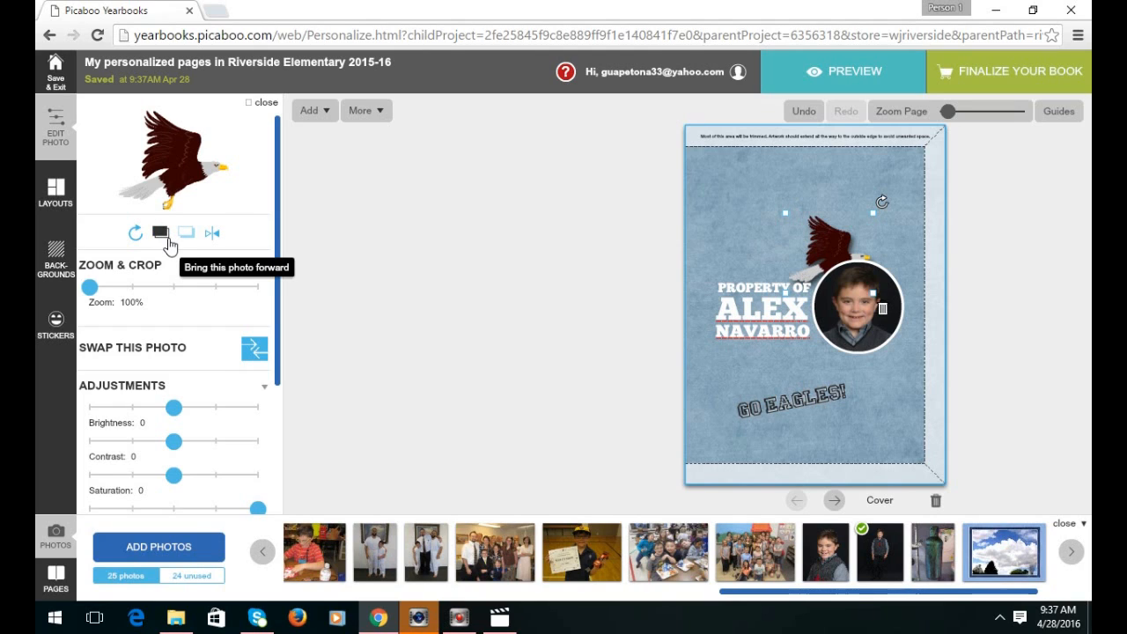
{"action": "left_click", "coordinate": [160, 236]}
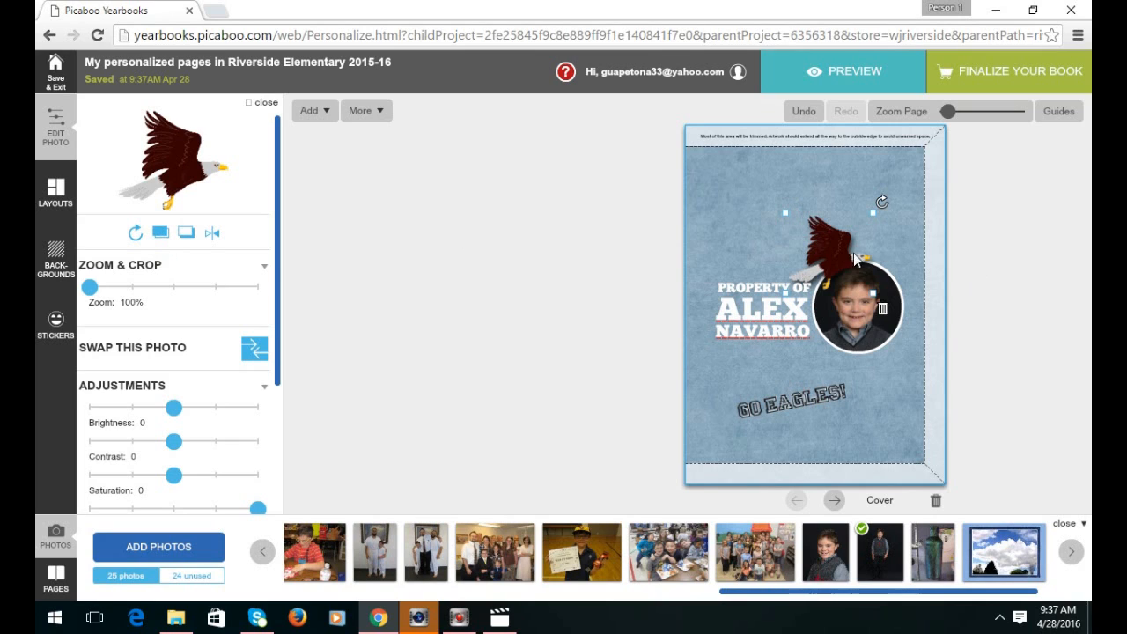
Shift the eagle up and left, tilt it slightly clockwise, and drop the boy's portrait onto the cover.
{"action": "left_click_drag", "start_coordinate": [833, 244], "coordinate": [795, 206]}
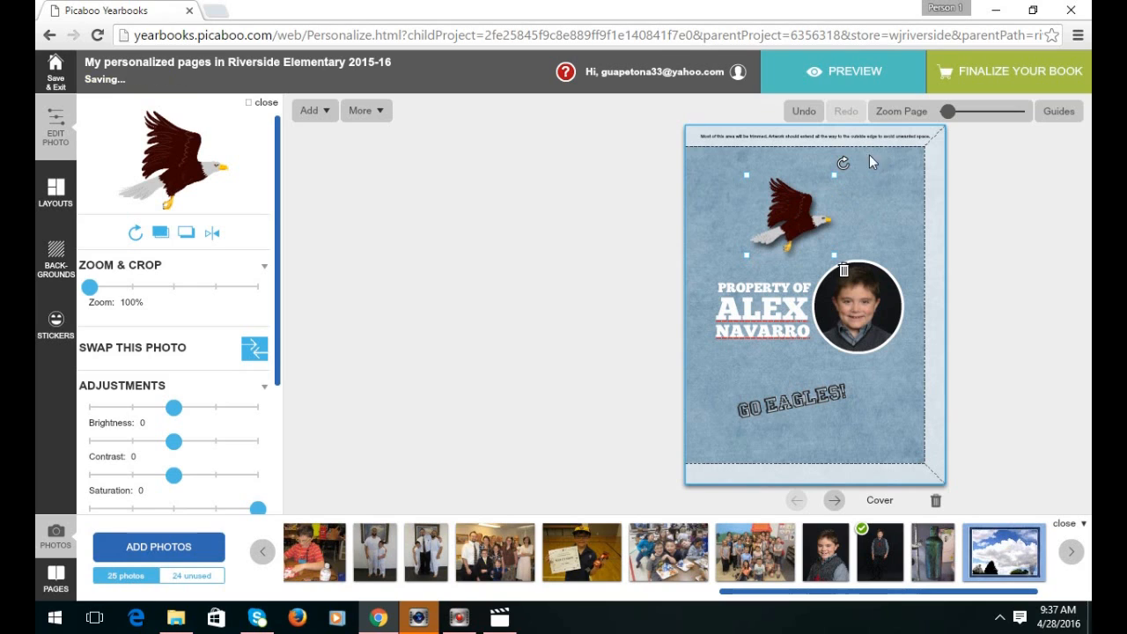
{"action": "left_click_drag", "start_coordinate": [845, 161], "coordinate": [854, 174]}
{"action": "left_click_drag", "start_coordinate": [795, 218], "coordinate": [789, 203]}
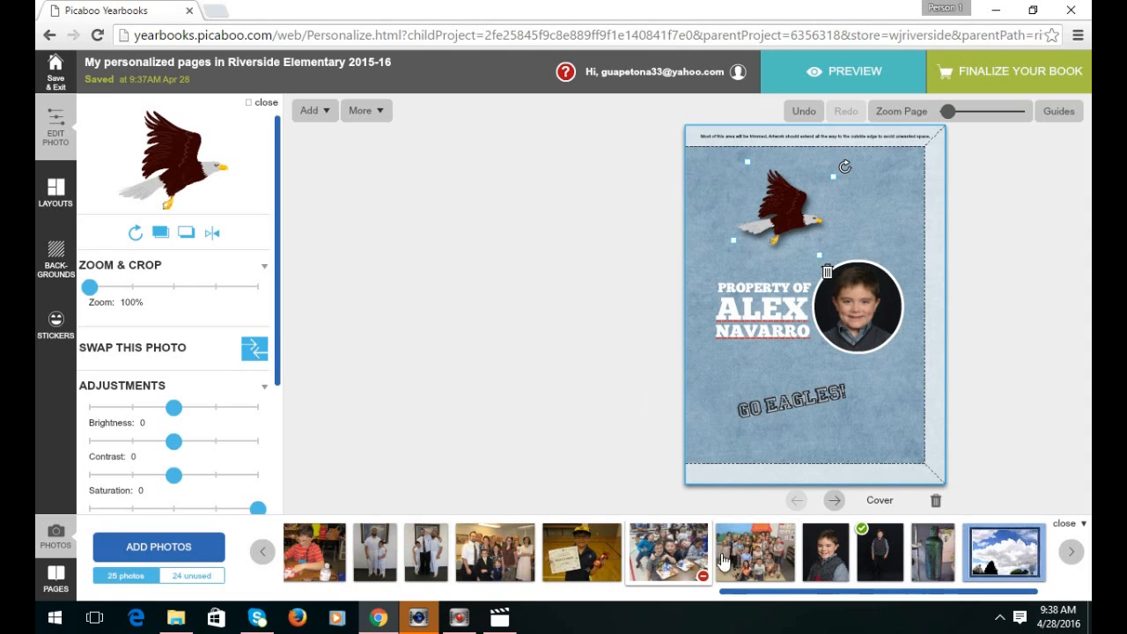
{"action": "left_click_drag", "start_coordinate": [826, 560], "coordinate": [879, 391]}
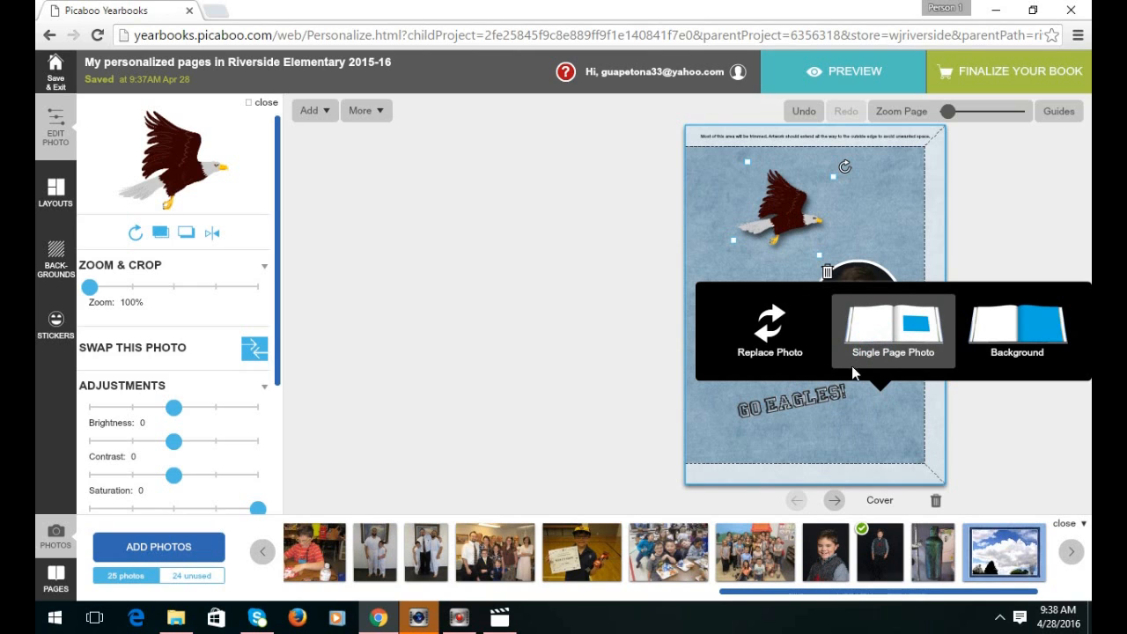
{"action": "left_click", "coordinate": [851, 344]}
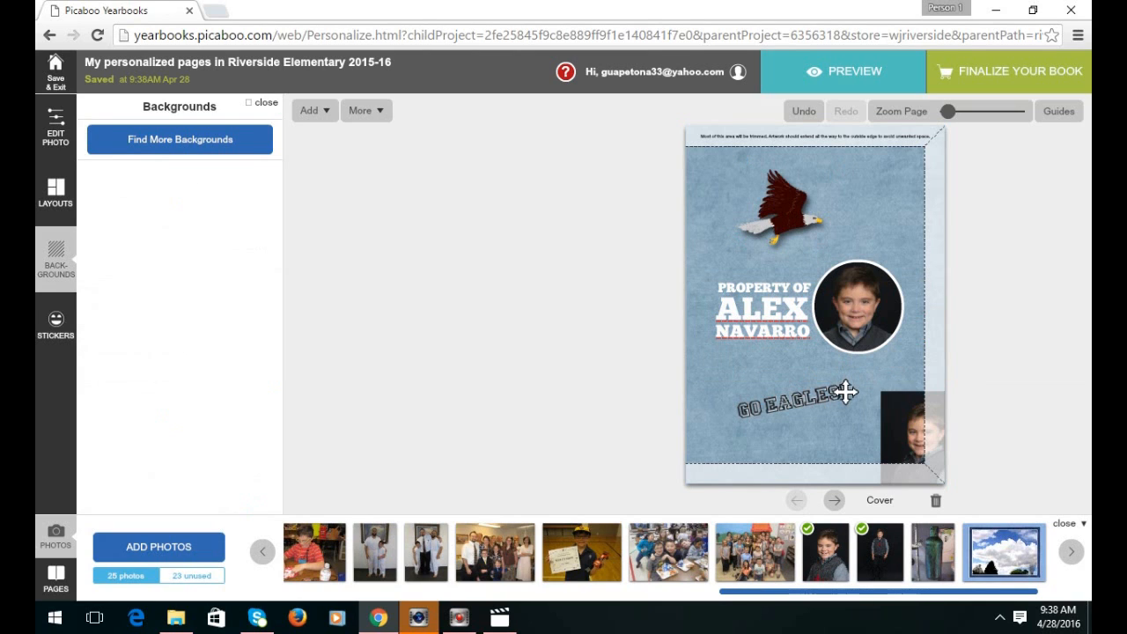
{"action": "left_click", "coordinate": [904, 426]}
{"action": "left_click_drag", "start_coordinate": [903, 426], "coordinate": [828, 389]}
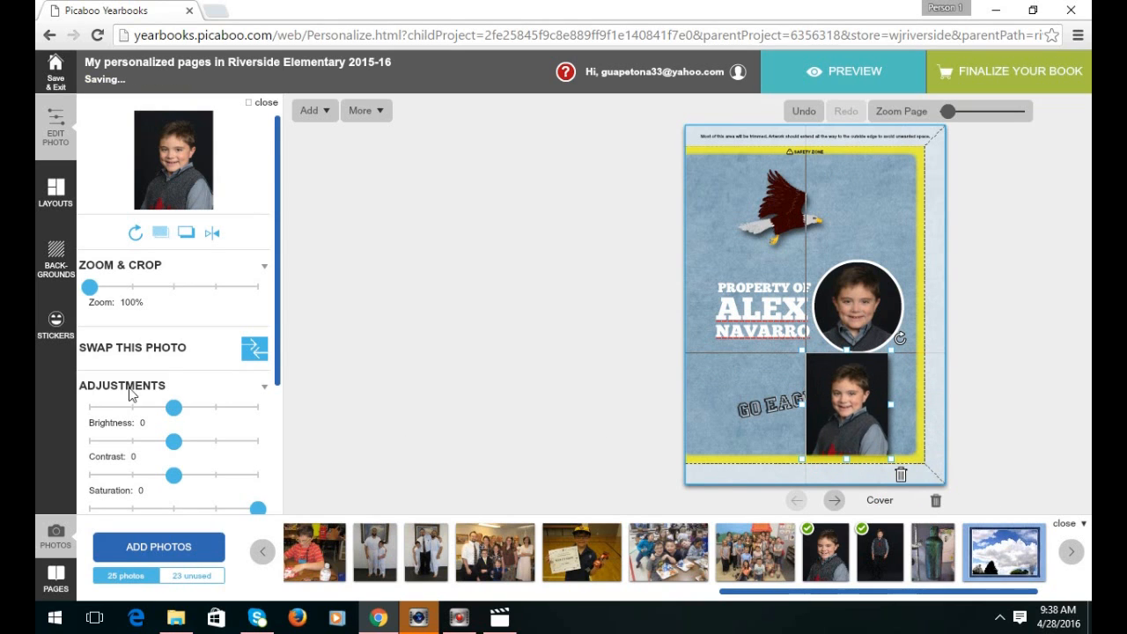
{"action": "scroll", "coordinate": [145, 378], "scroll_direction": "down", "scroll_amount": 3}
{"action": "left_click", "coordinate": [138, 436]}
{"action": "left_click", "coordinate": [103, 467]}
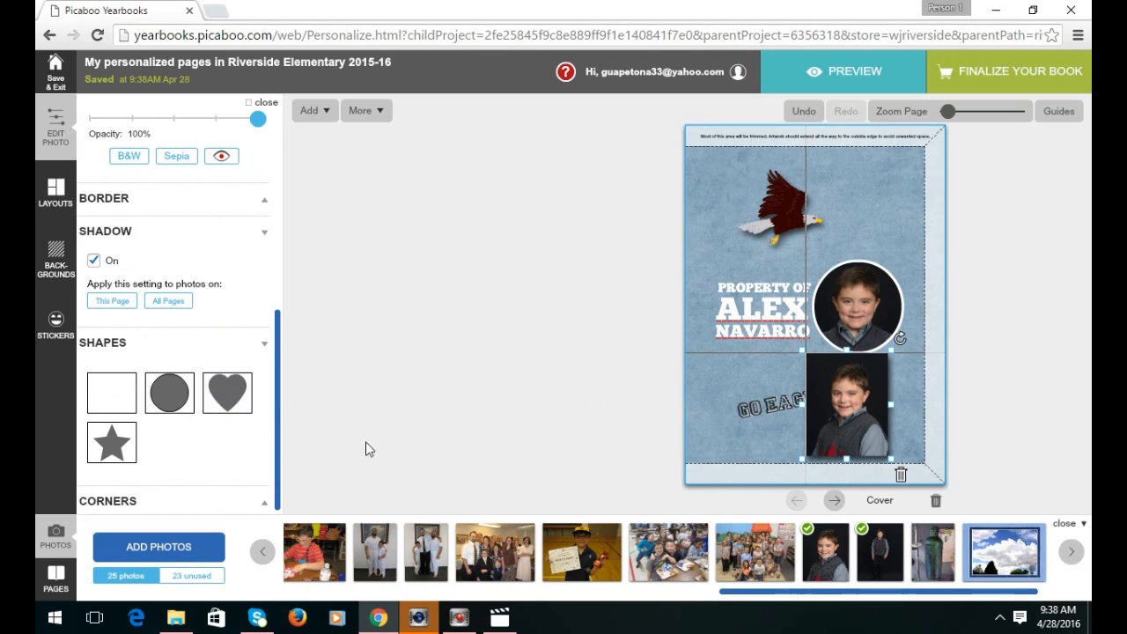
{"action": "left_click", "coordinate": [227, 393]}
{"action": "left_click", "coordinate": [857, 381]}
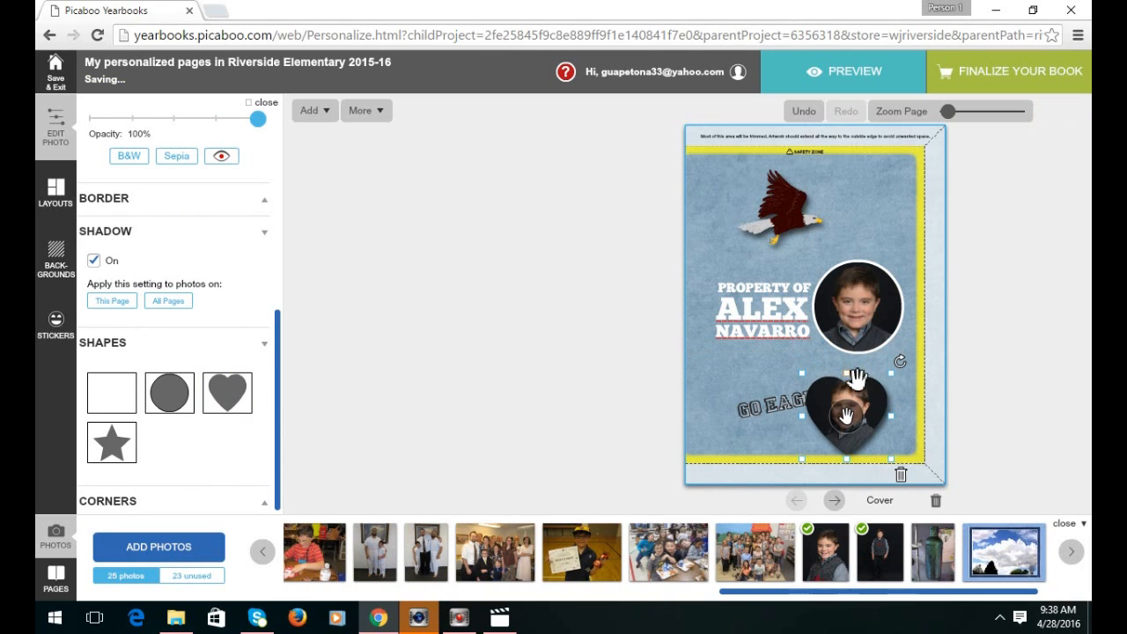
{"action": "left_click", "coordinate": [314, 113]}
{"action": "mouse_move", "coordinate": [357, 163]}
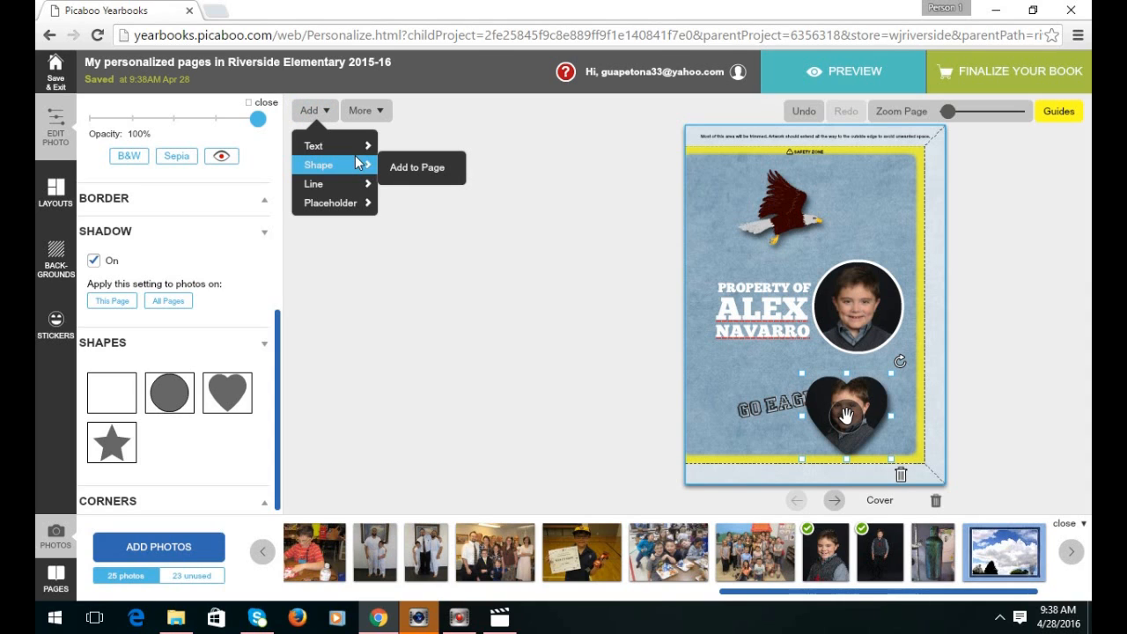
{"action": "left_click", "coordinate": [900, 476]}
{"action": "left_click", "coordinate": [902, 475]}
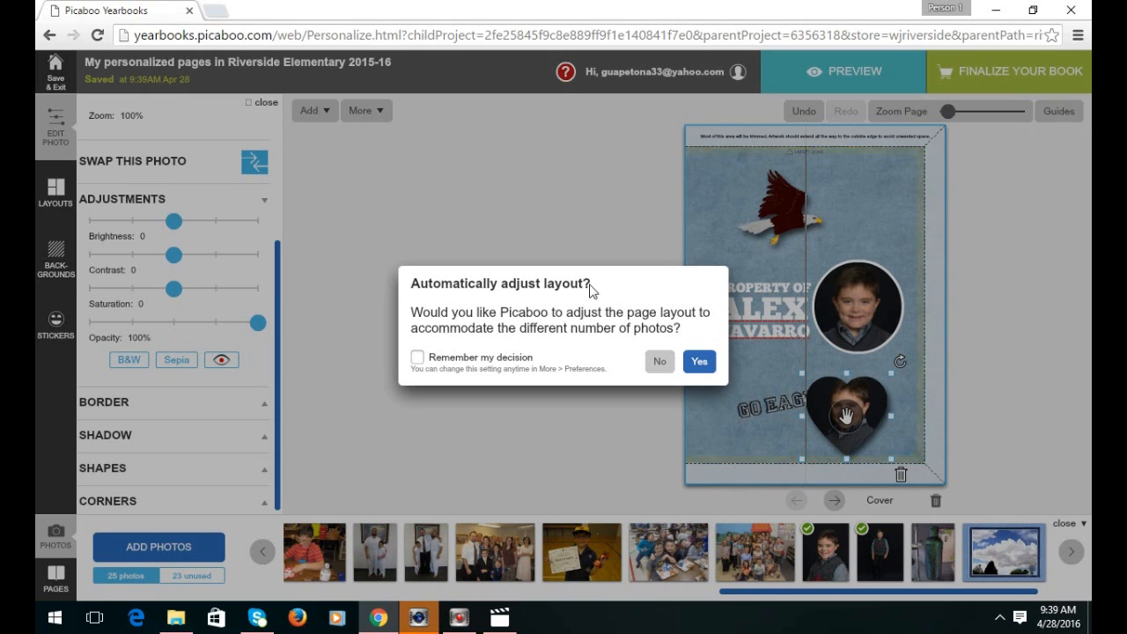
{"action": "left_click", "coordinate": [661, 361]}
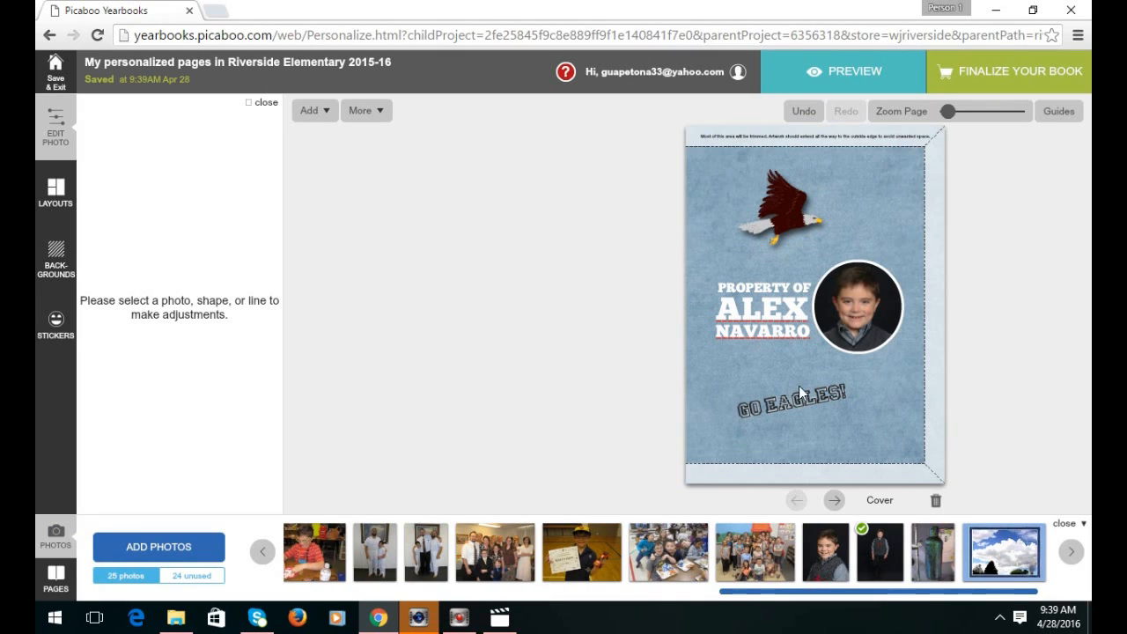
On the next spread, give the right page the blue denim-textured background.
{"action": "left_click", "coordinate": [834, 504]}
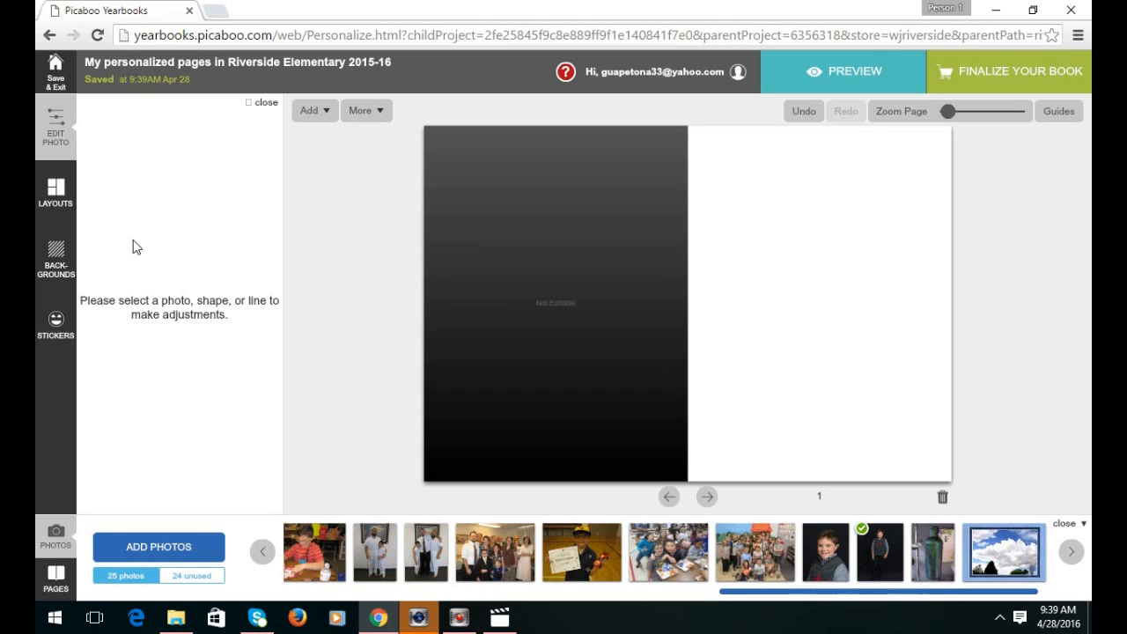
{"action": "left_click", "coordinate": [52, 254]}
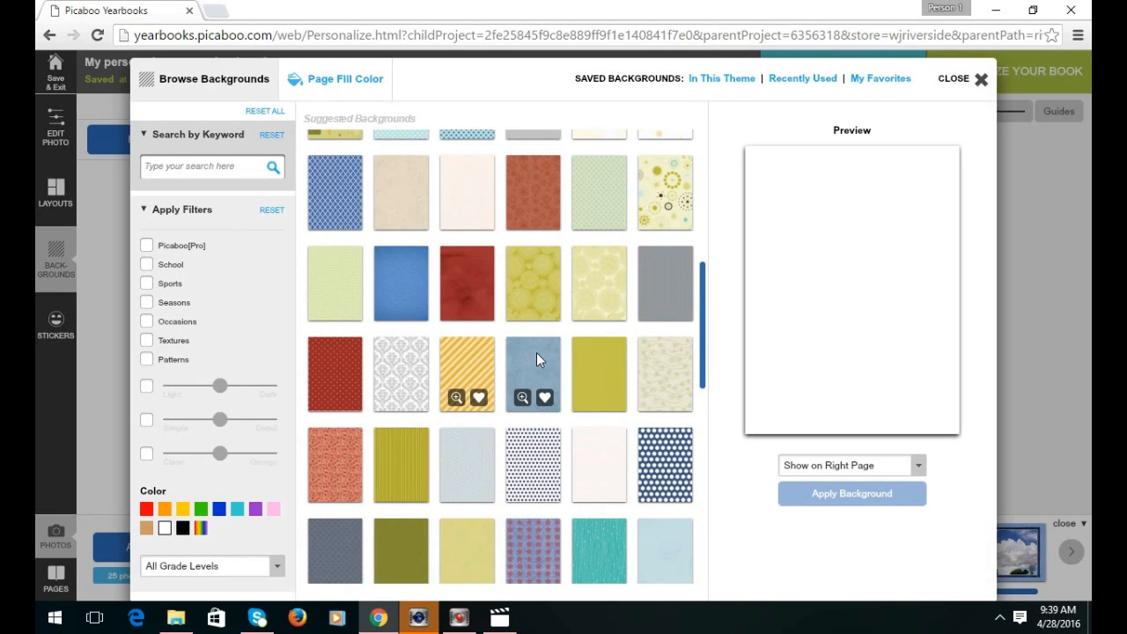
{"action": "left_click", "coordinate": [536, 353]}
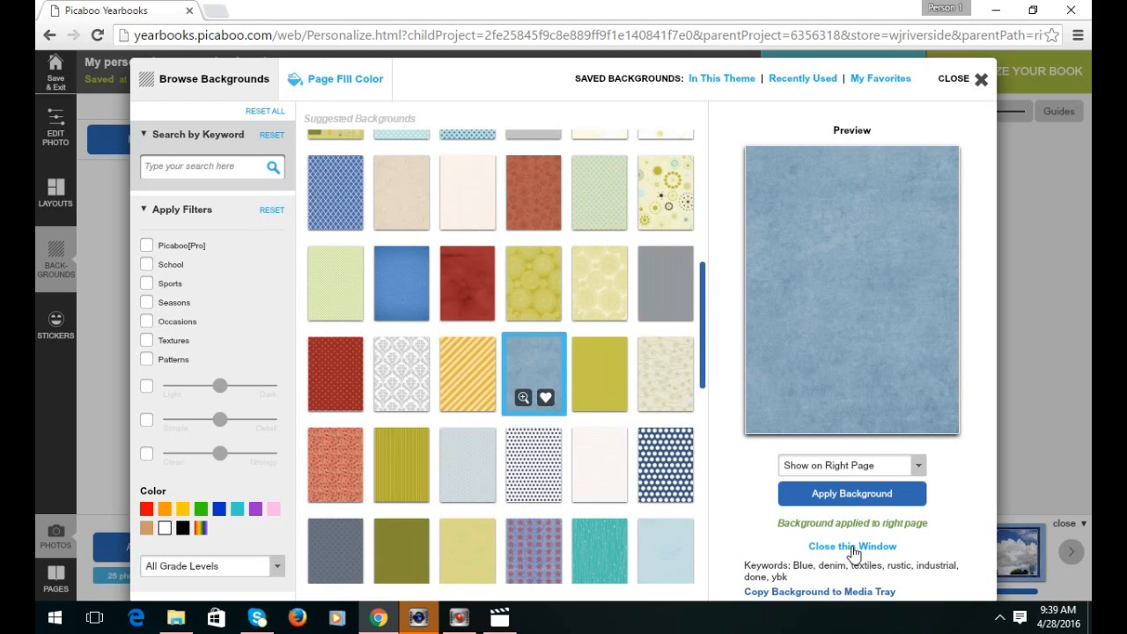
{"action": "left_click", "coordinate": [852, 547]}
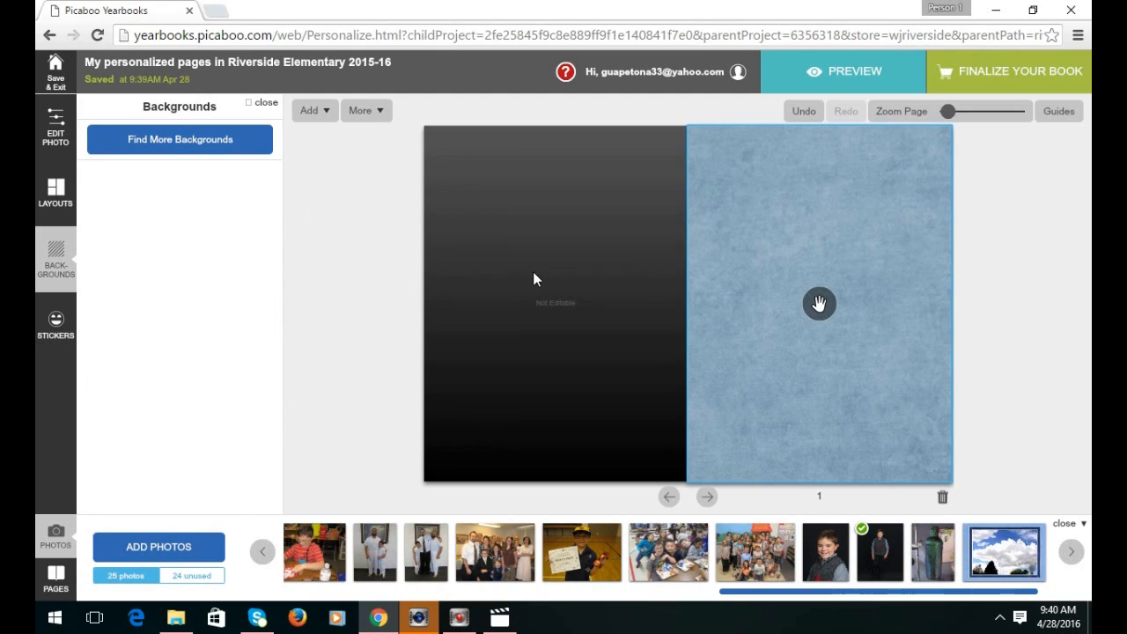
Browse the page layouts, trying the Lit Mag category.
{"action": "left_click", "coordinate": [53, 198]}
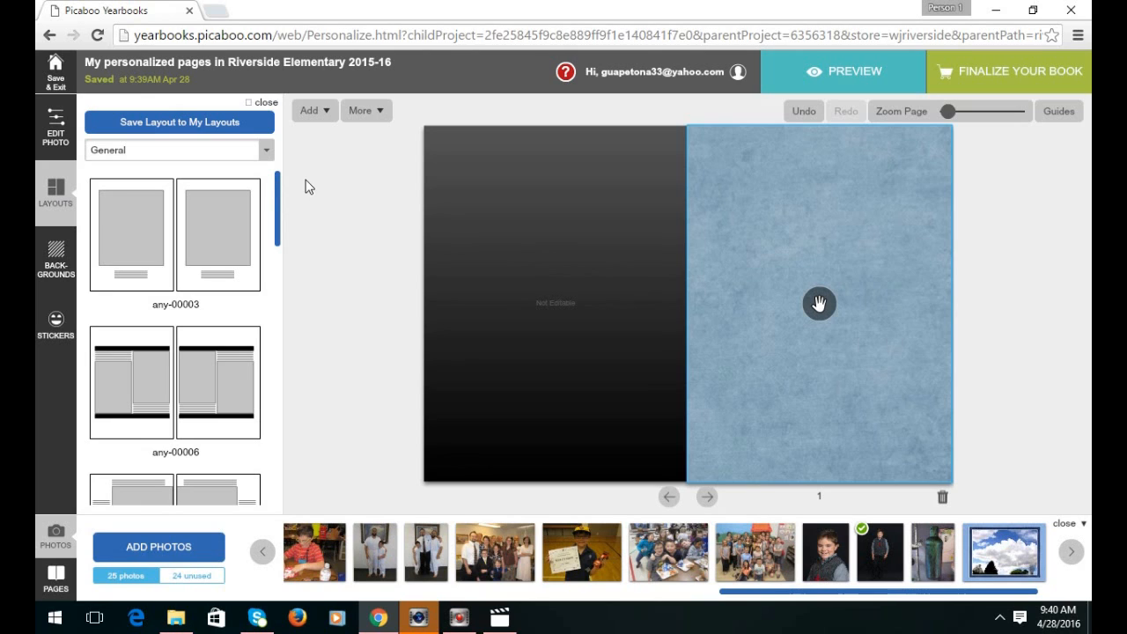
{"action": "left_click", "coordinate": [264, 148]}
{"action": "left_click", "coordinate": [264, 148]}
{"action": "left_click_drag", "start_coordinate": [277, 185], "coordinate": [292, 476]}
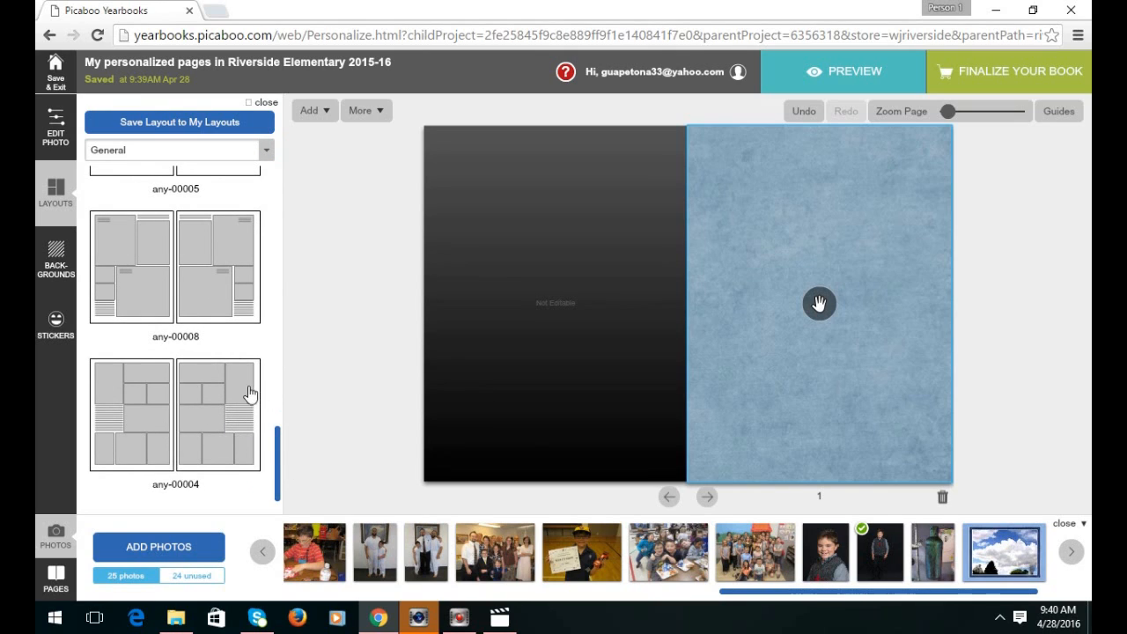
{"action": "left_click_drag", "start_coordinate": [278, 440], "coordinate": [285, 382]}
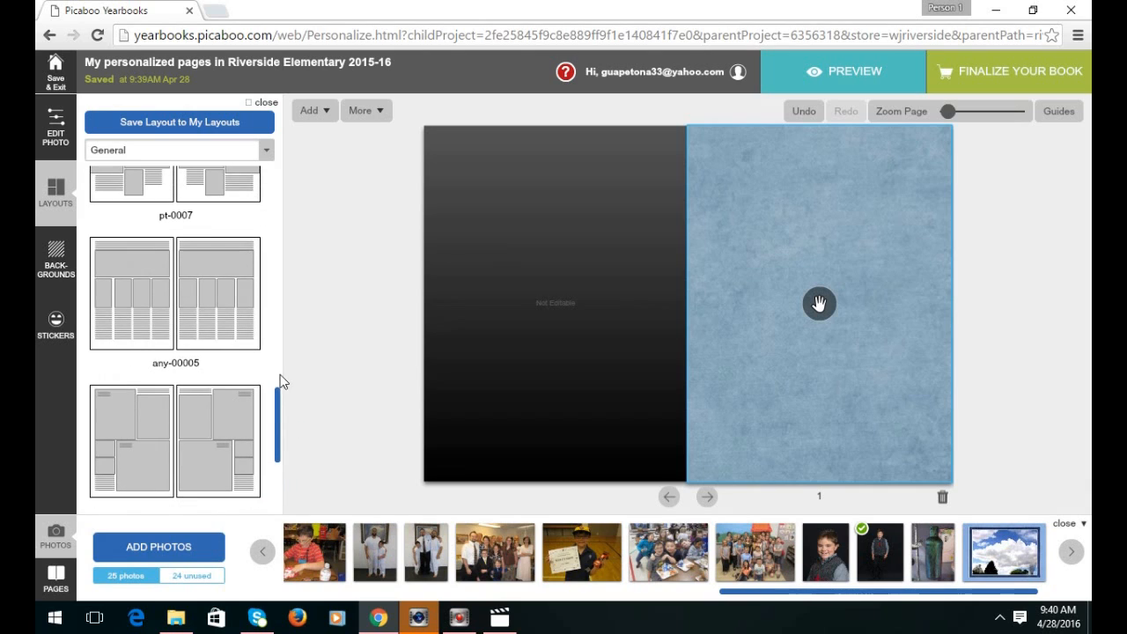
{"action": "left_click", "coordinate": [186, 150]}
{"action": "left_click", "coordinate": [150, 225]}
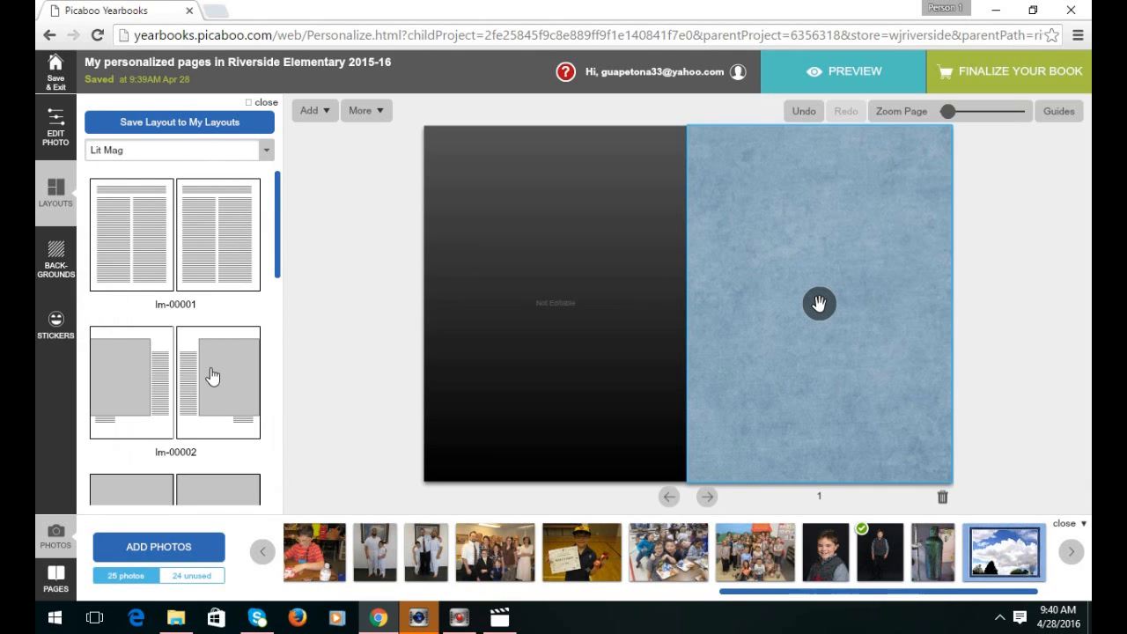
{"action": "left_click_drag", "start_coordinate": [279, 200], "coordinate": [287, 373]}
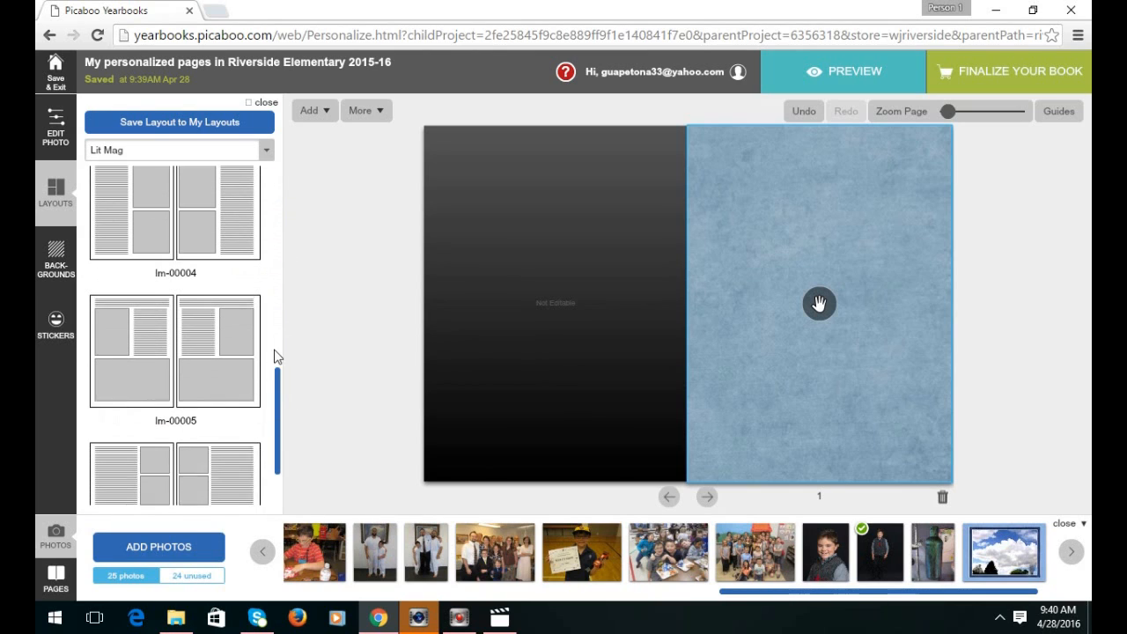
Switch to Collage layouts and apply cg-00017 to the right page.
{"action": "left_click", "coordinate": [252, 161]}
{"action": "left_click", "coordinate": [147, 213]}
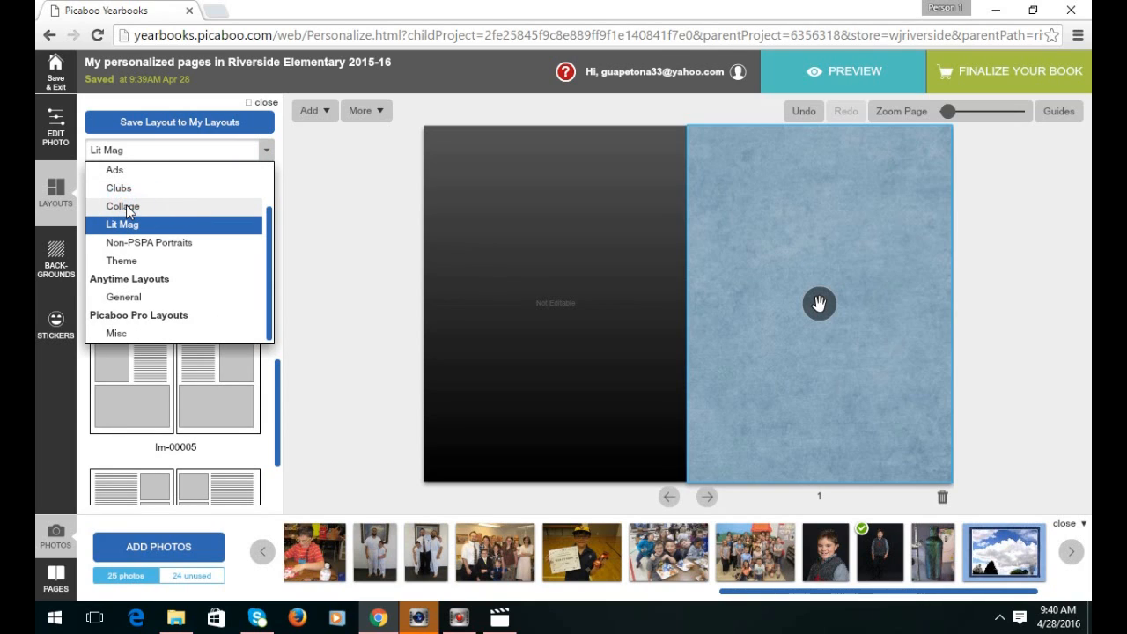
{"action": "left_click", "coordinate": [278, 192]}
{"action": "left_click_drag", "start_coordinate": [277, 182], "coordinate": [282, 301]}
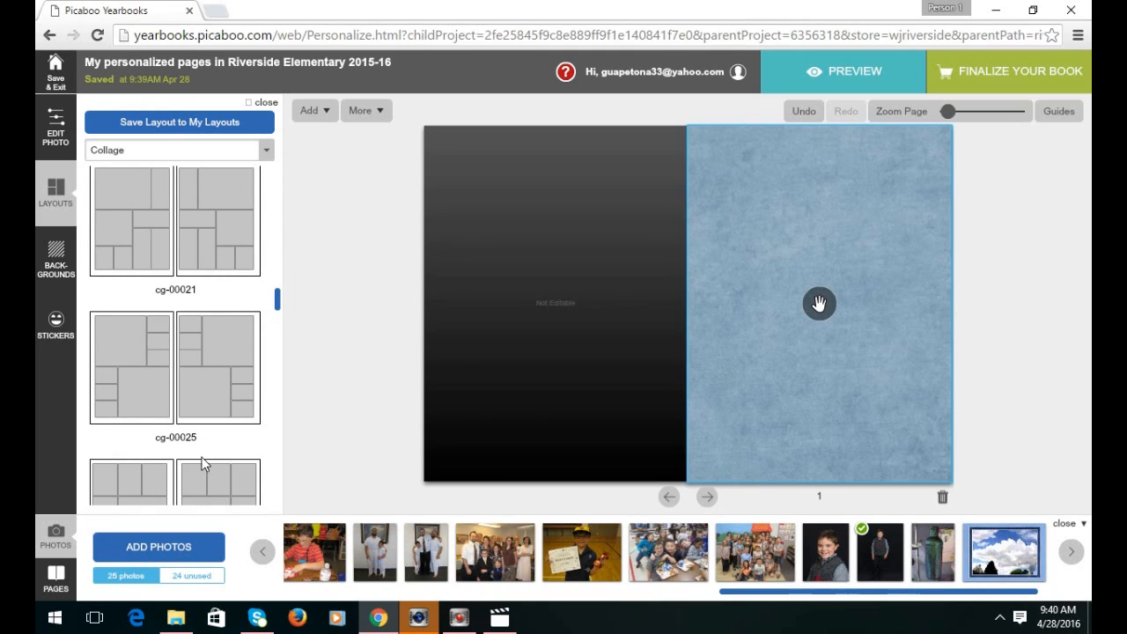
{"action": "scroll", "coordinate": [166, 414], "scroll_direction": "down", "scroll_amount": 5}
{"action": "left_click", "coordinate": [217, 313]}
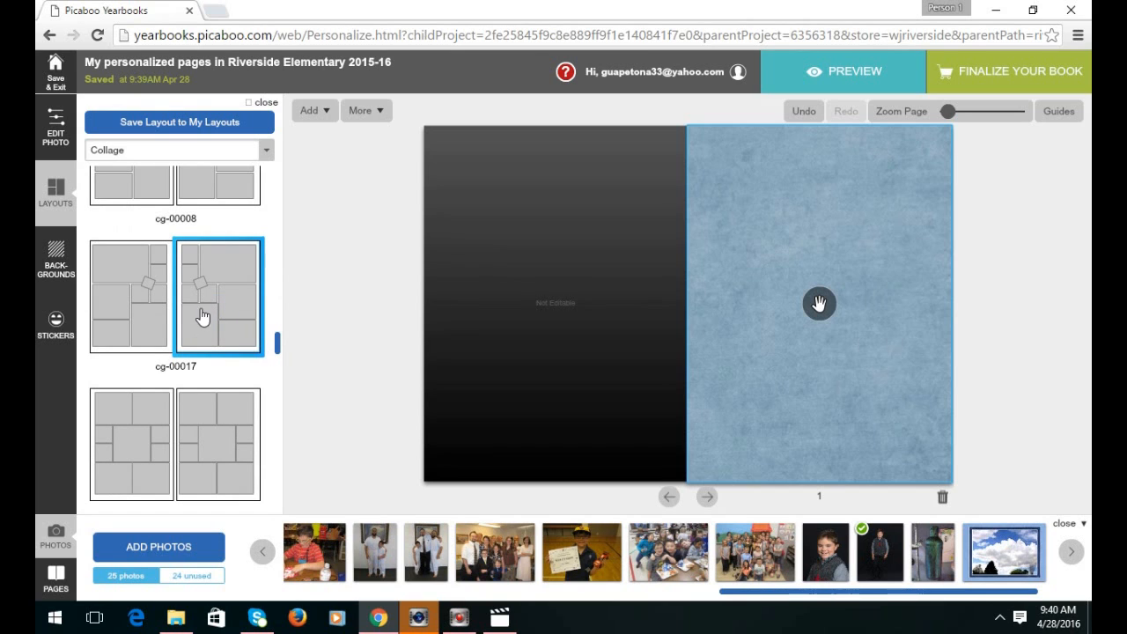
{"action": "left_click_drag", "start_coordinate": [209, 308], "coordinate": [862, 296]}
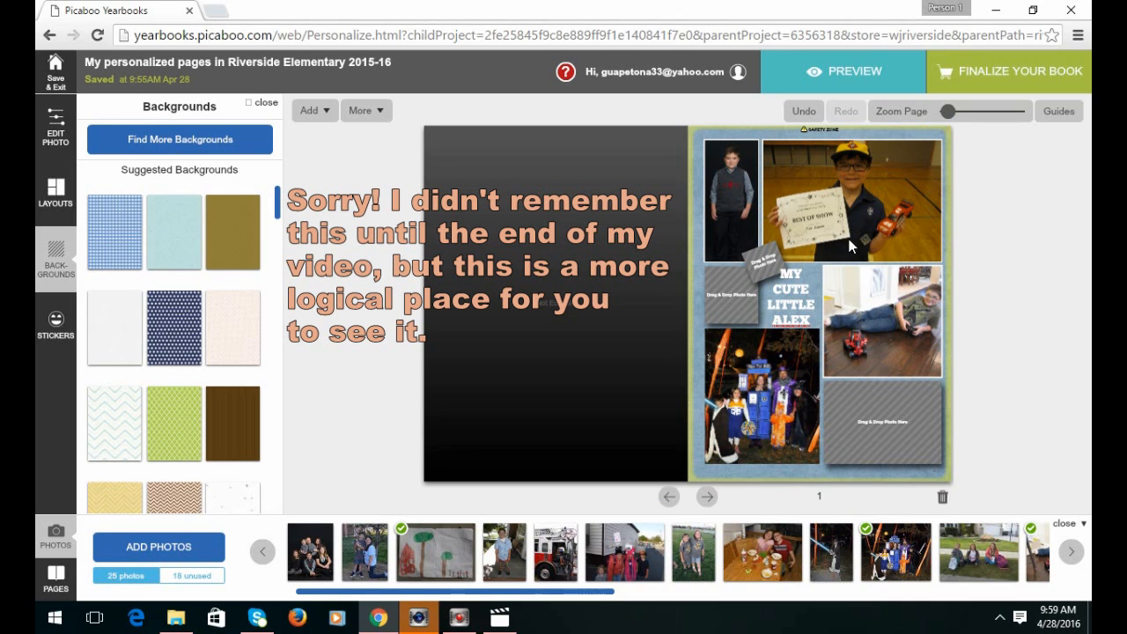
{"action": "left_click", "coordinate": [896, 217]}
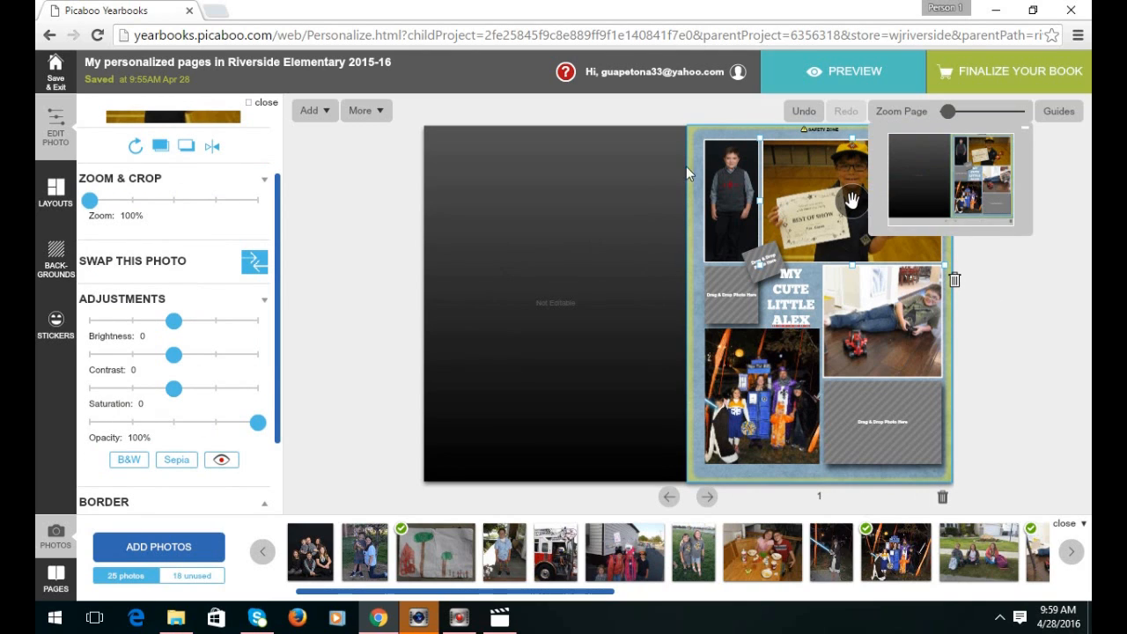
{"action": "left_click", "coordinate": [709, 502]}
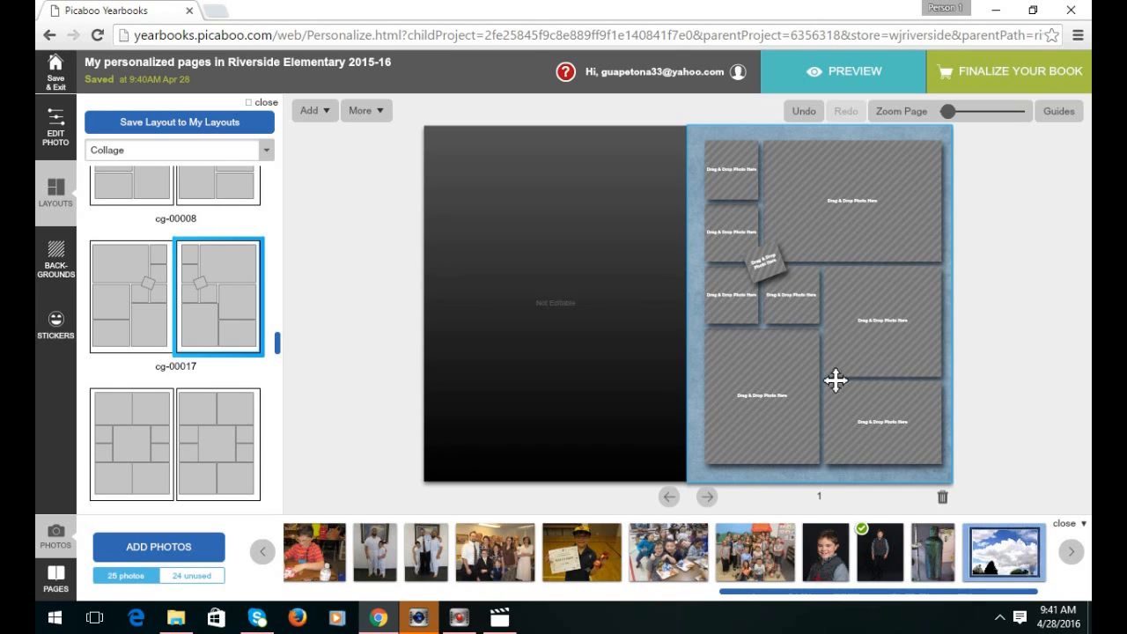
Delete a small photo box, then undo the automatic layout rearrangement.
{"action": "left_click", "coordinate": [732, 229]}
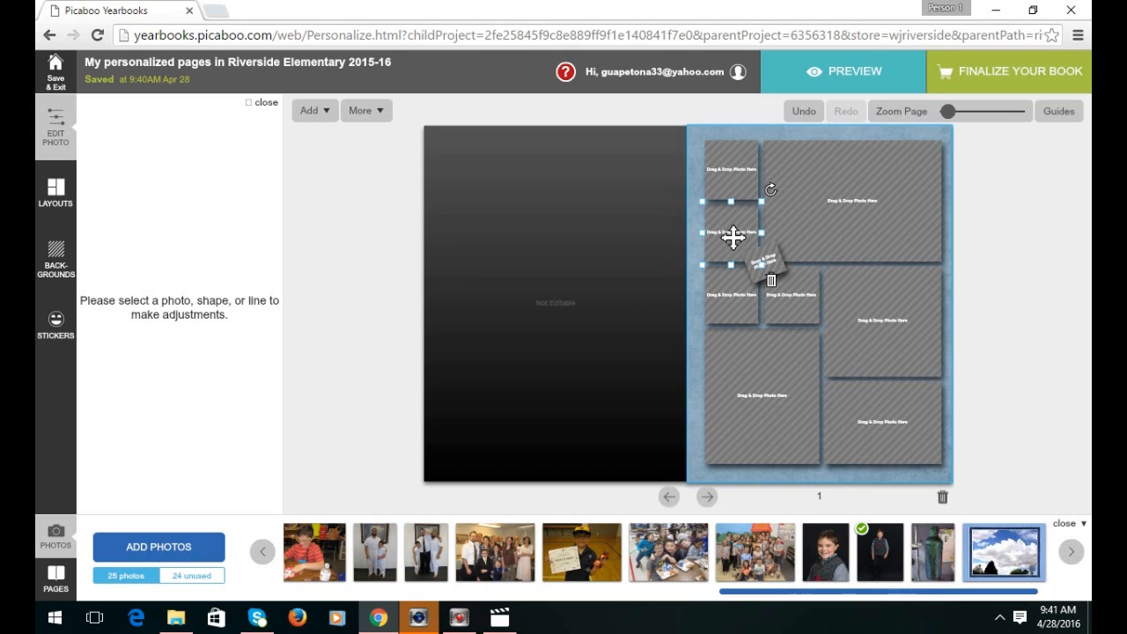
{"action": "left_click", "coordinate": [770, 280]}
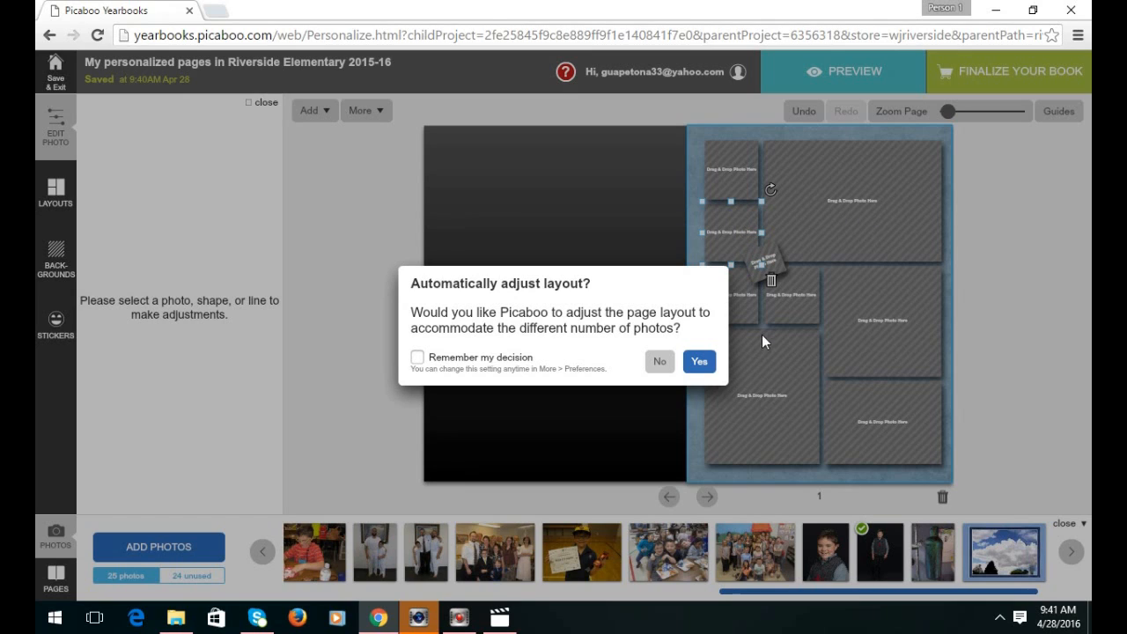
{"action": "left_click", "coordinate": [700, 362]}
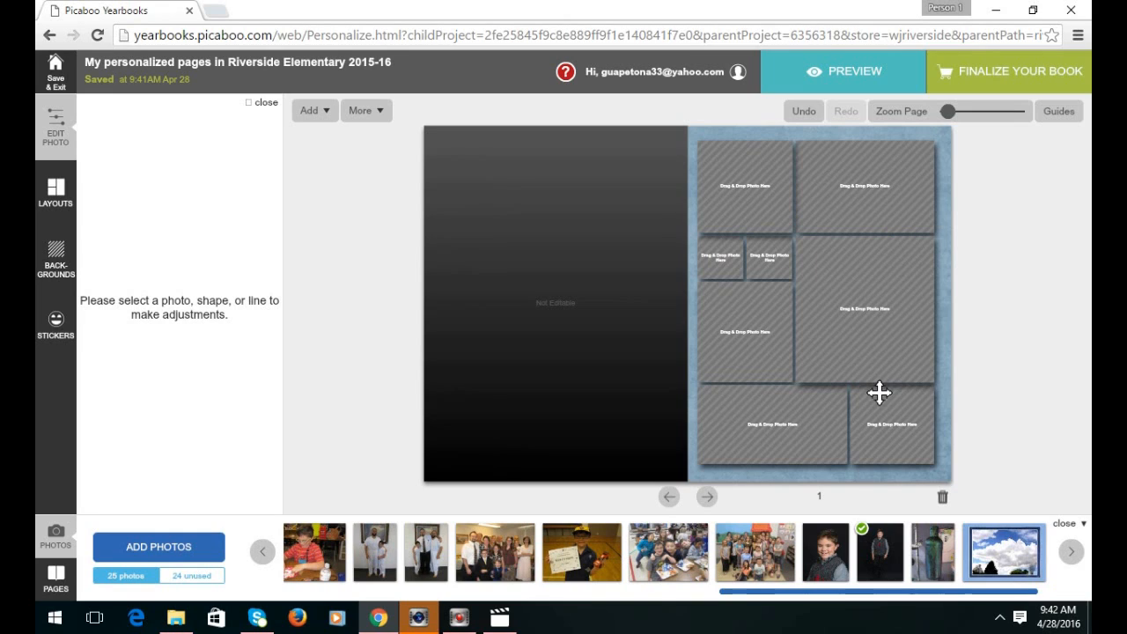
{"action": "left_click", "coordinate": [801, 113]}
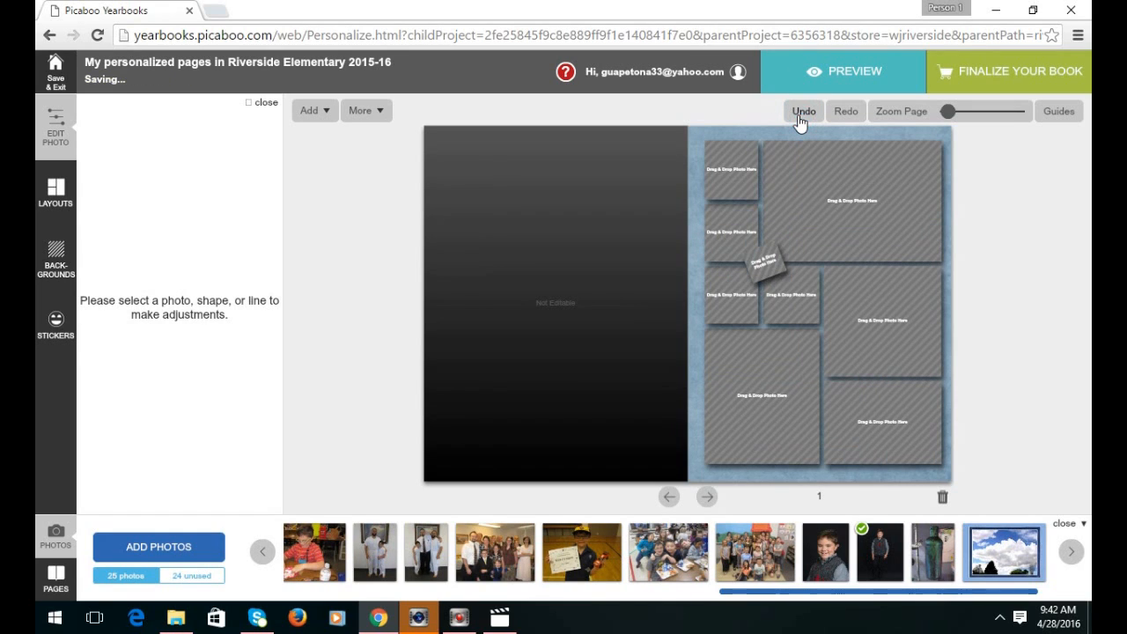
Delete the second small frame, choosing No to keep the layout unchanged.
{"action": "left_click", "coordinate": [732, 230]}
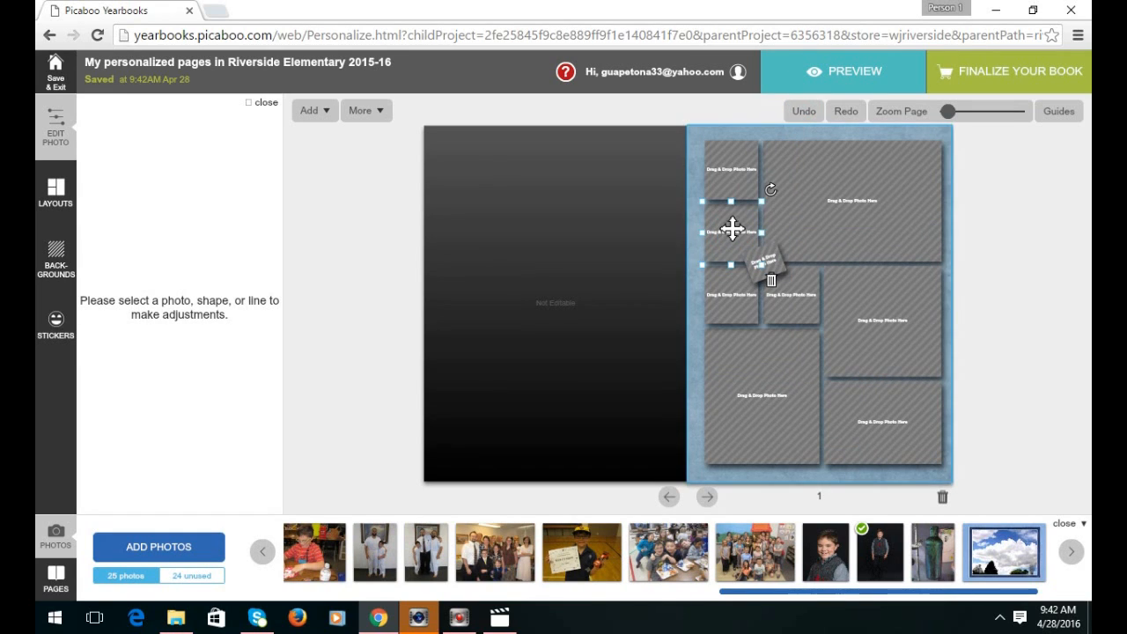
{"action": "left_click", "coordinate": [772, 280]}
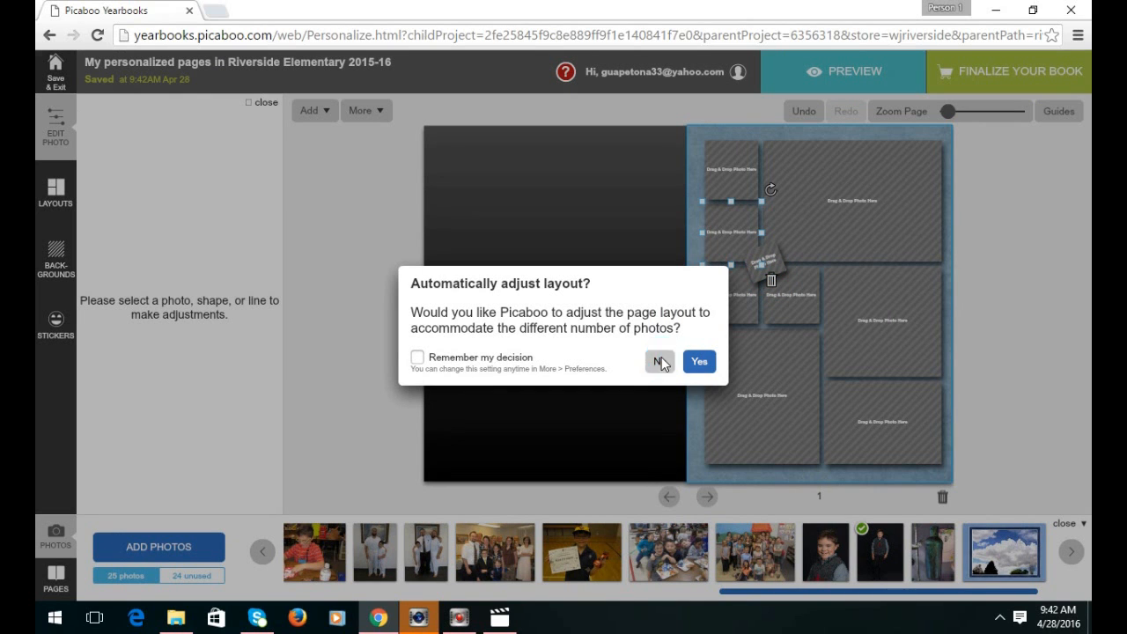
{"action": "left_click", "coordinate": [660, 361]}
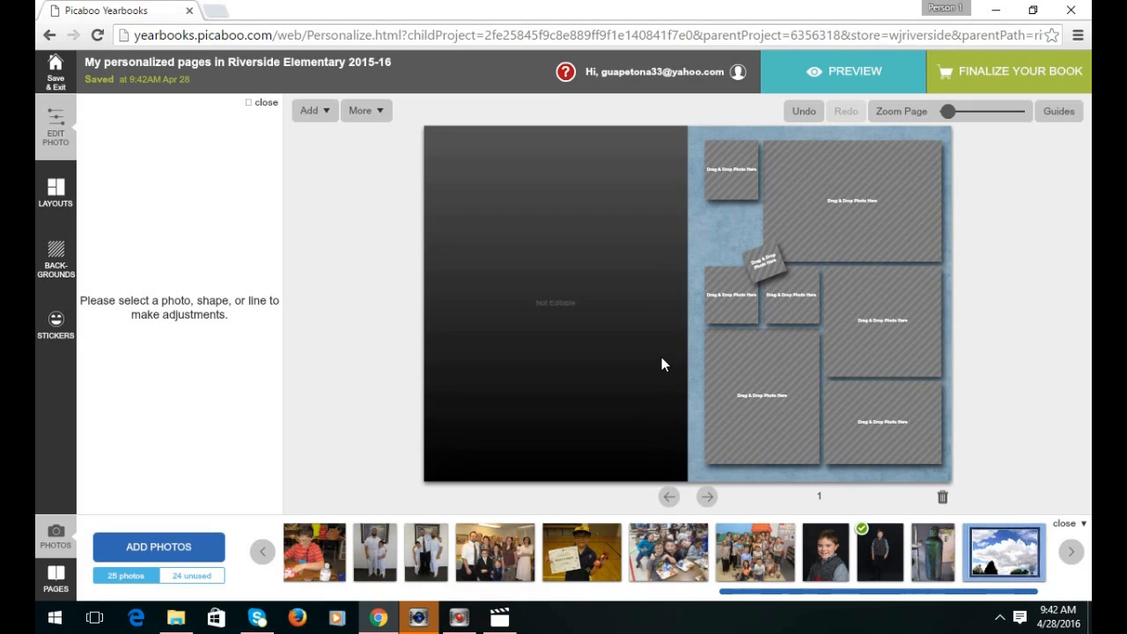
{"action": "left_click", "coordinate": [736, 170]}
Stretch the top-left frame down and fill it with the boy's portrait, zoomed to 115% and repositioned.
{"action": "left_click_drag", "start_coordinate": [732, 203], "coordinate": [738, 269]}
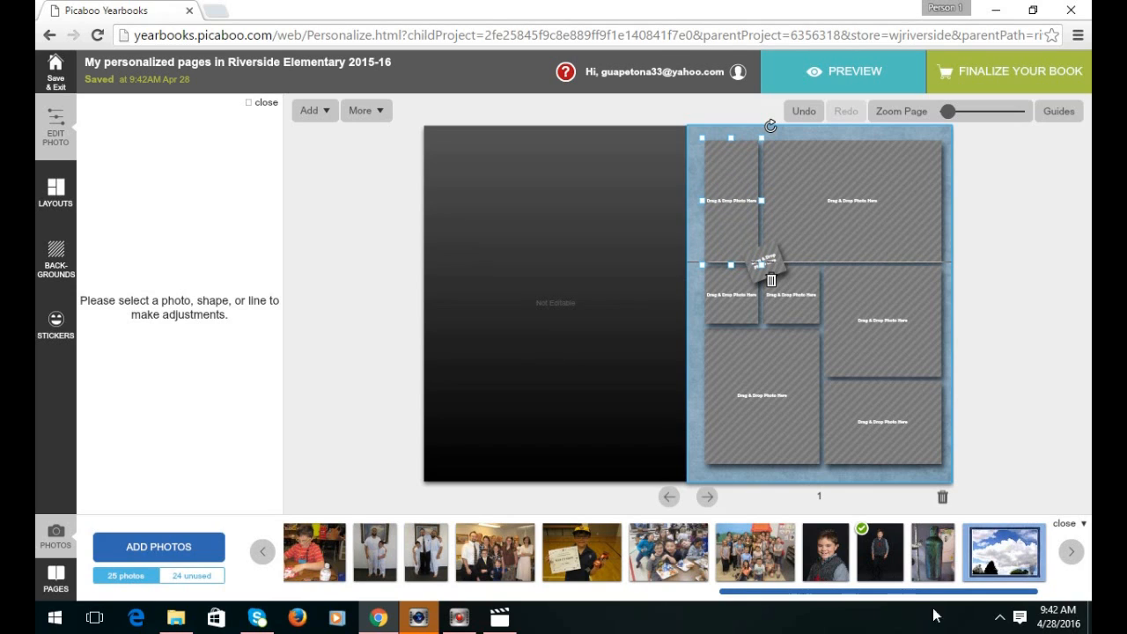
{"action": "left_click_drag", "start_coordinate": [890, 552], "coordinate": [731, 195]}
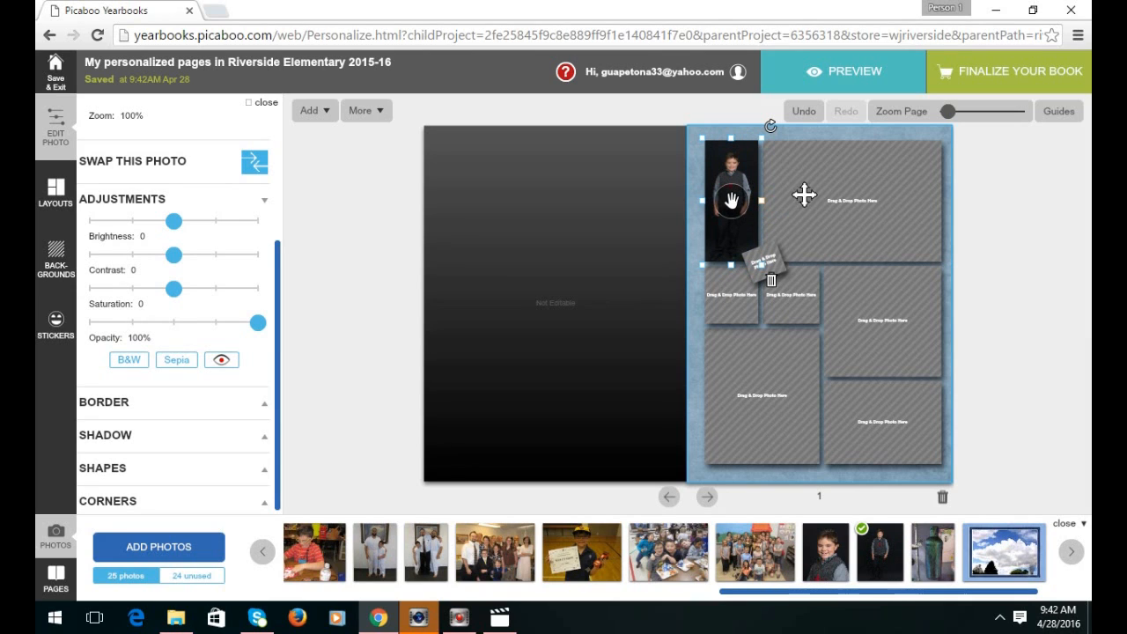
{"action": "scroll", "coordinate": [222, 221], "scroll_direction": "up", "scroll_amount": 2}
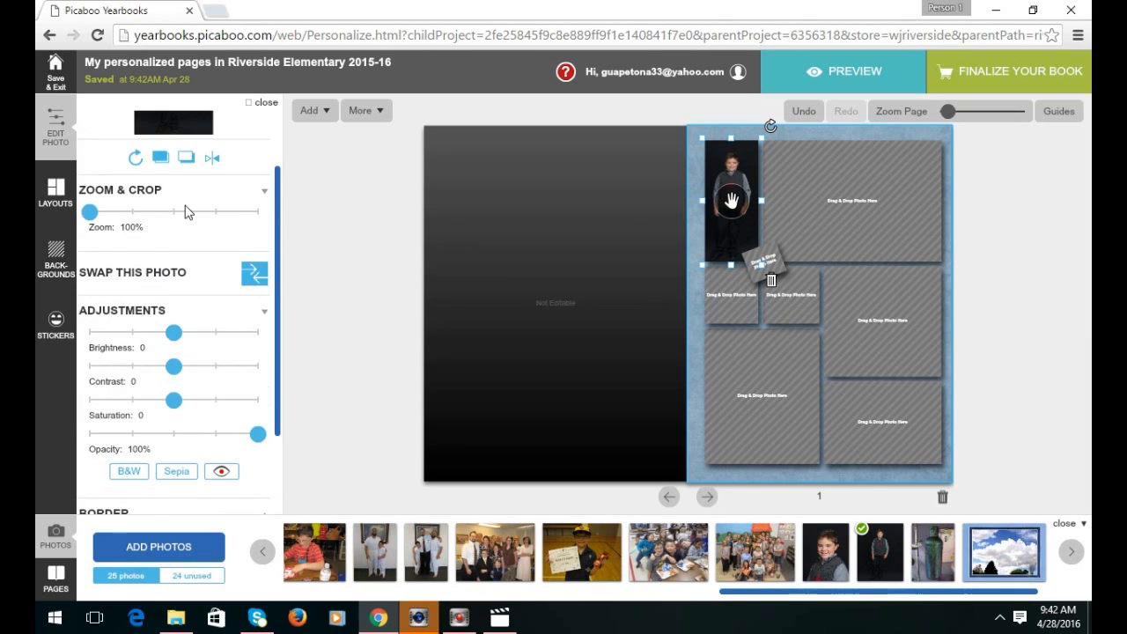
{"action": "left_click_drag", "start_coordinate": [90, 213], "coordinate": [96, 213]}
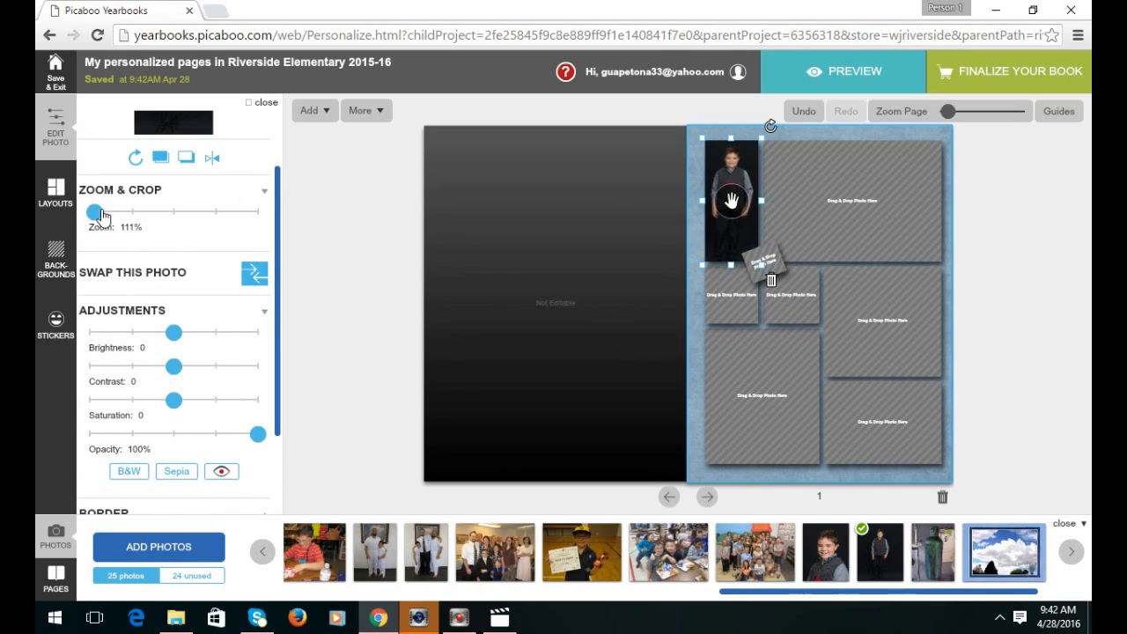
{"action": "left_click_drag", "start_coordinate": [734, 188], "coordinate": [738, 210]}
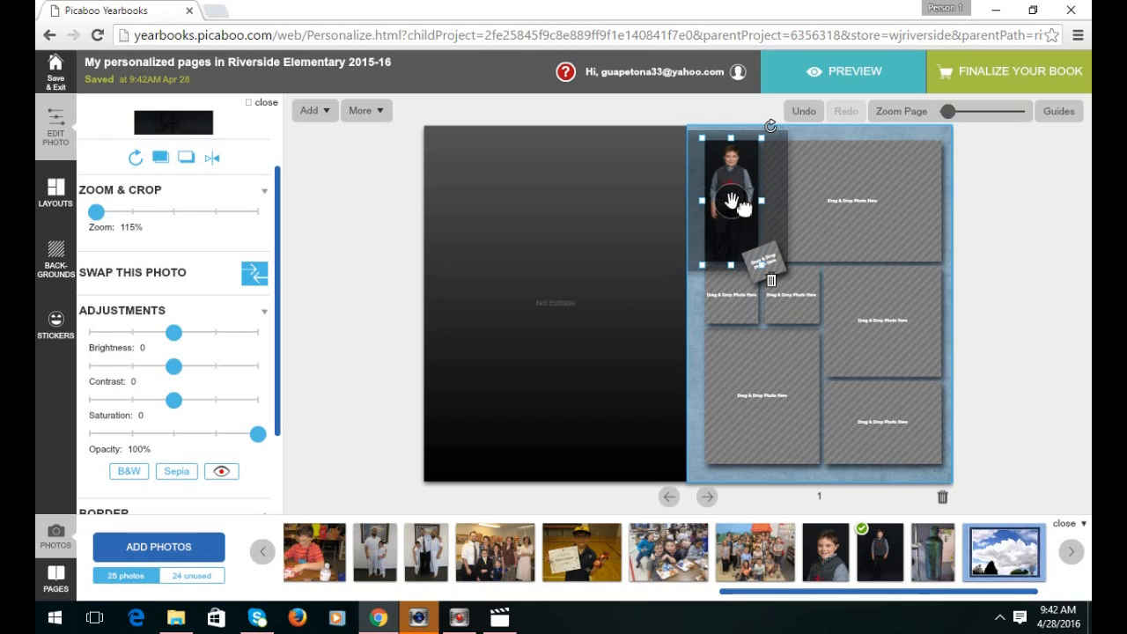
{"action": "left_click_drag", "start_coordinate": [735, 204], "coordinate": [736, 205]}
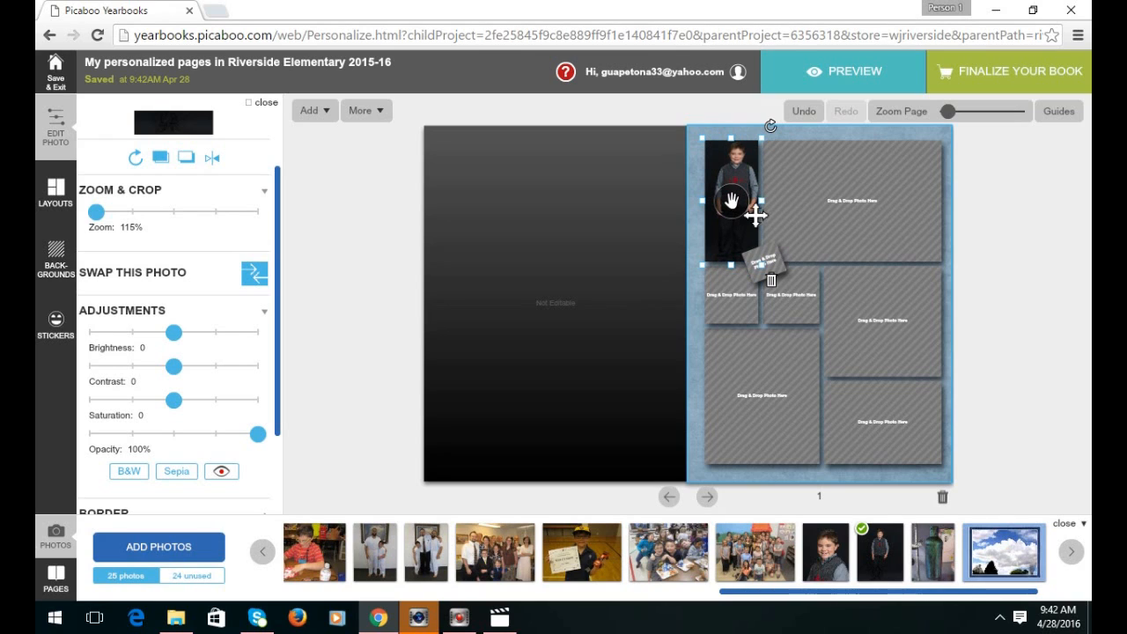
{"action": "left_click", "coordinate": [730, 201]}
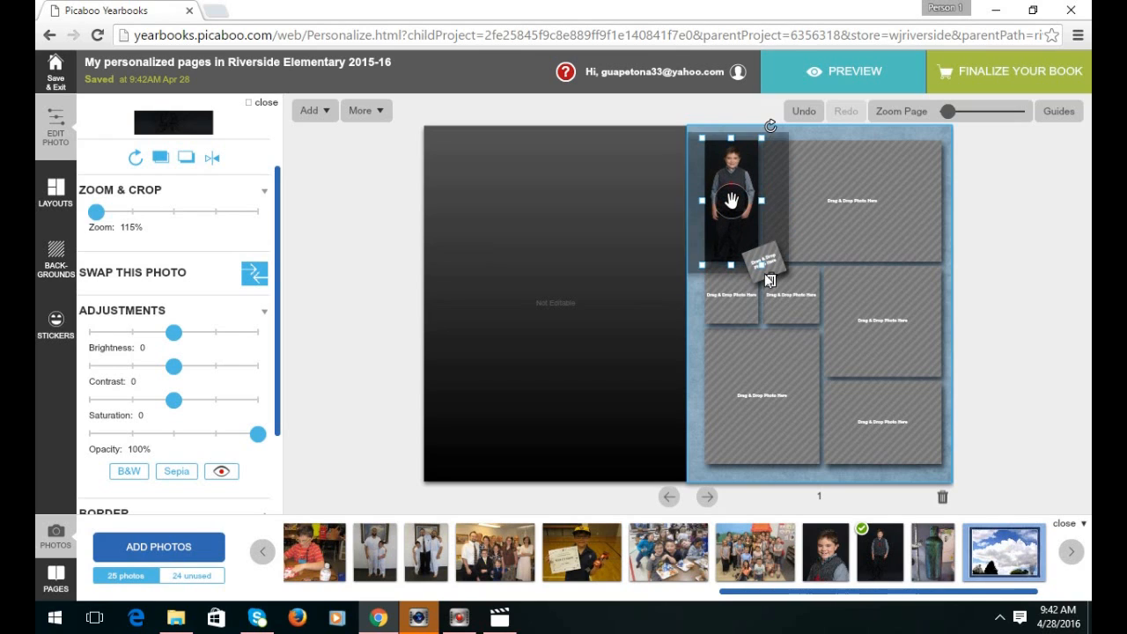
{"action": "left_click", "coordinate": [802, 312]}
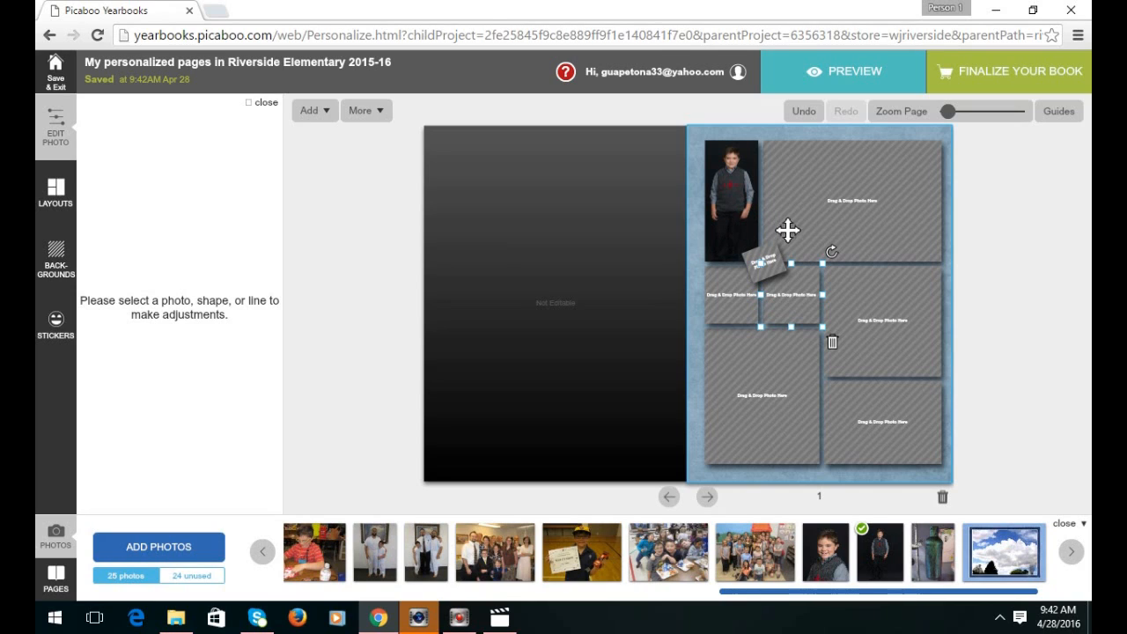
Delete the small empty middle frame, leaving the other frames in place.
{"action": "left_click_drag", "start_coordinate": [795, 299], "coordinate": [796, 299]}
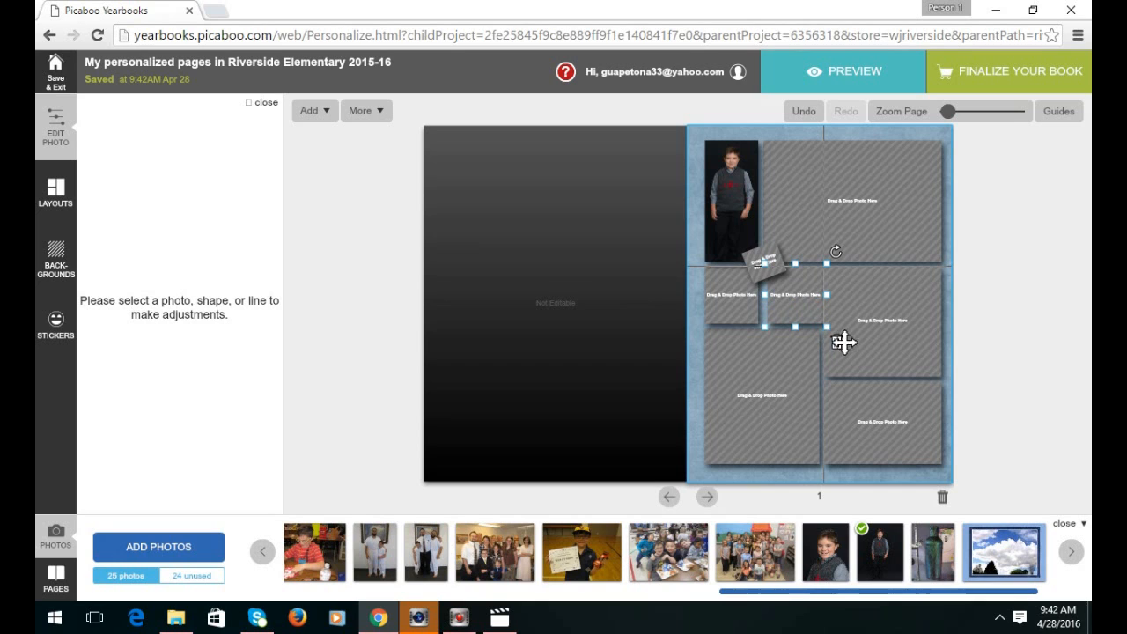
{"action": "left_click", "coordinate": [797, 310]}
{"action": "left_click", "coordinate": [836, 341]}
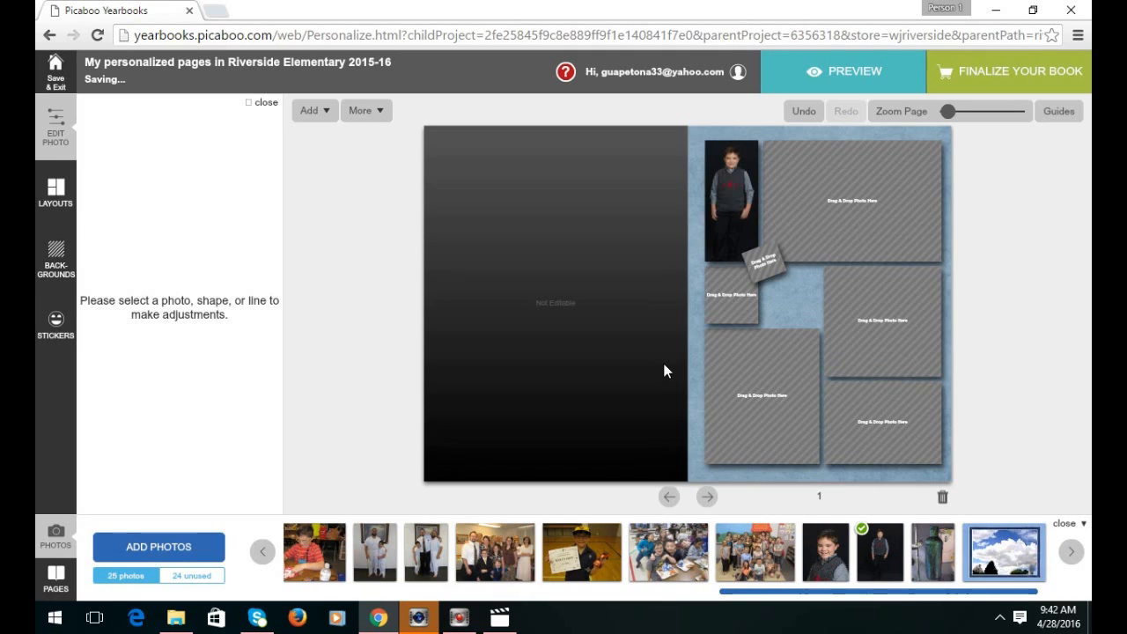
Add a text box and size it to fit the empty gap mid-page.
{"action": "left_click", "coordinate": [306, 114]}
{"action": "mouse_move", "coordinate": [317, 166]}
{"action": "left_click", "coordinate": [411, 169]}
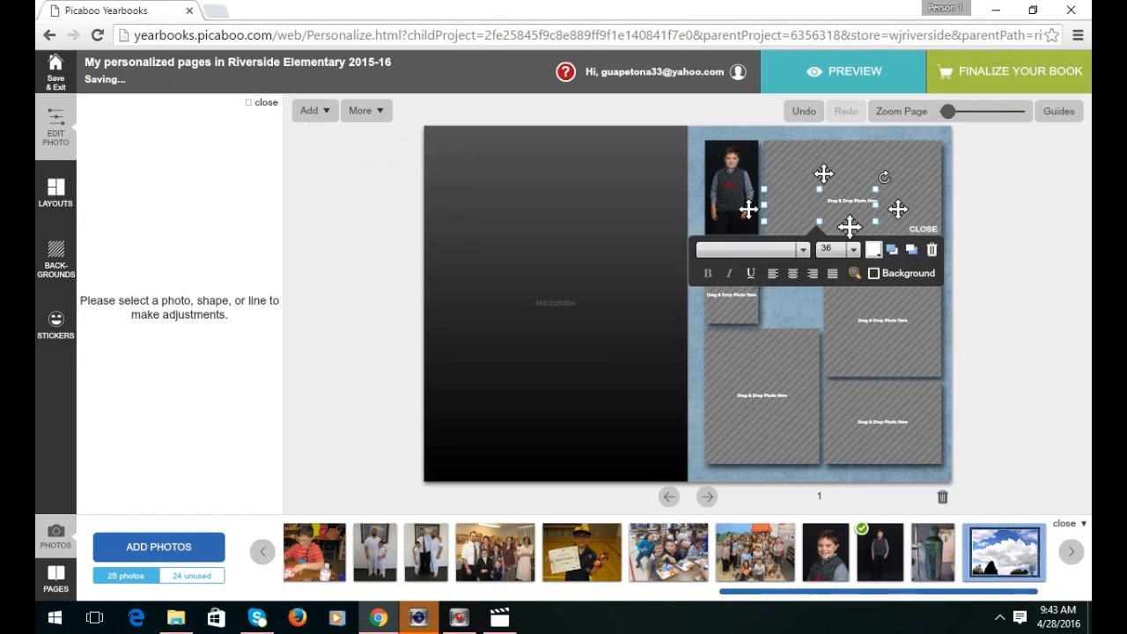
{"action": "left_click_drag", "start_coordinate": [819, 221], "coordinate": [815, 236]}
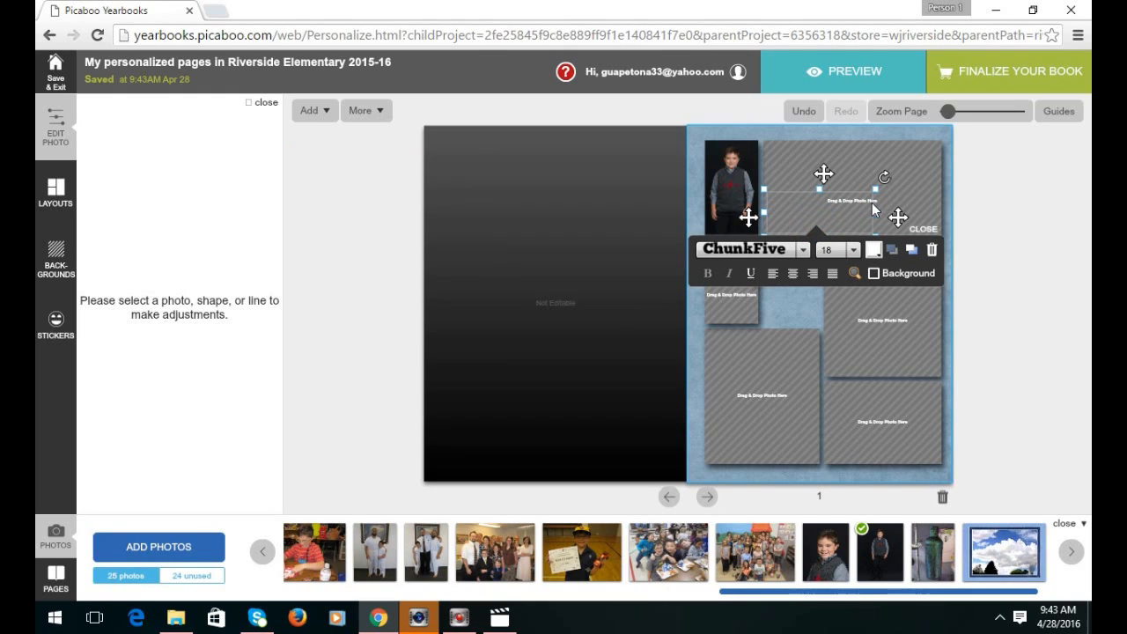
{"action": "left_click_drag", "start_coordinate": [824, 174], "coordinate": [818, 224]}
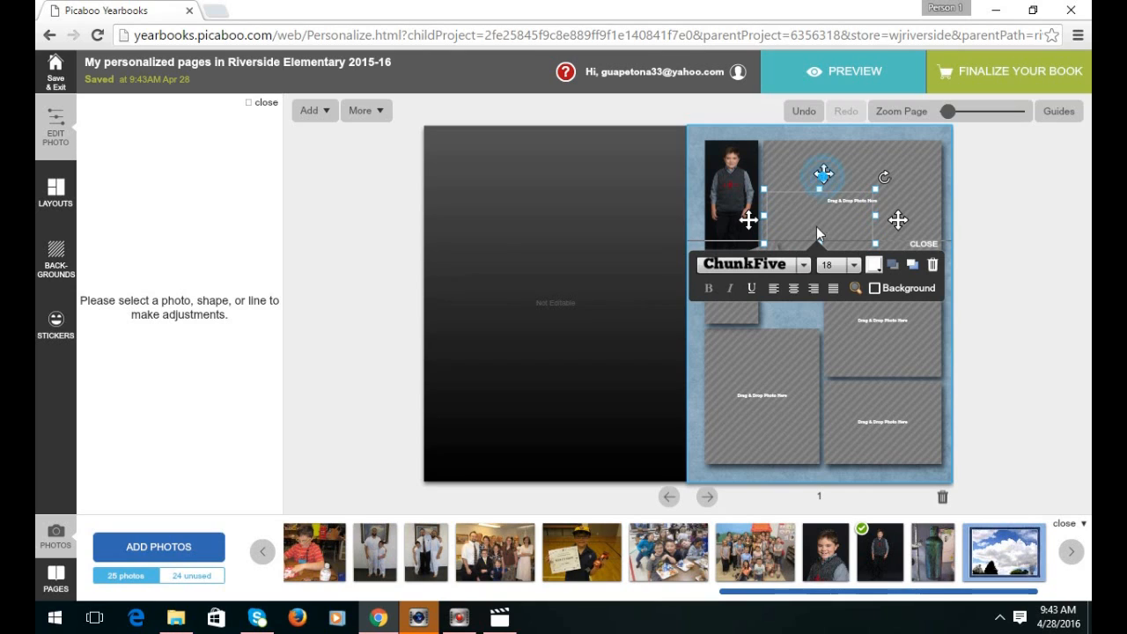
{"action": "mouse_move", "coordinate": [811, 264]}
{"action": "left_mouse_down"}
{"action": "mouse_move", "coordinate": [809, 278]}
{"action": "mouse_move", "coordinate": [818, 272]}
{"action": "left_mouse_up"}
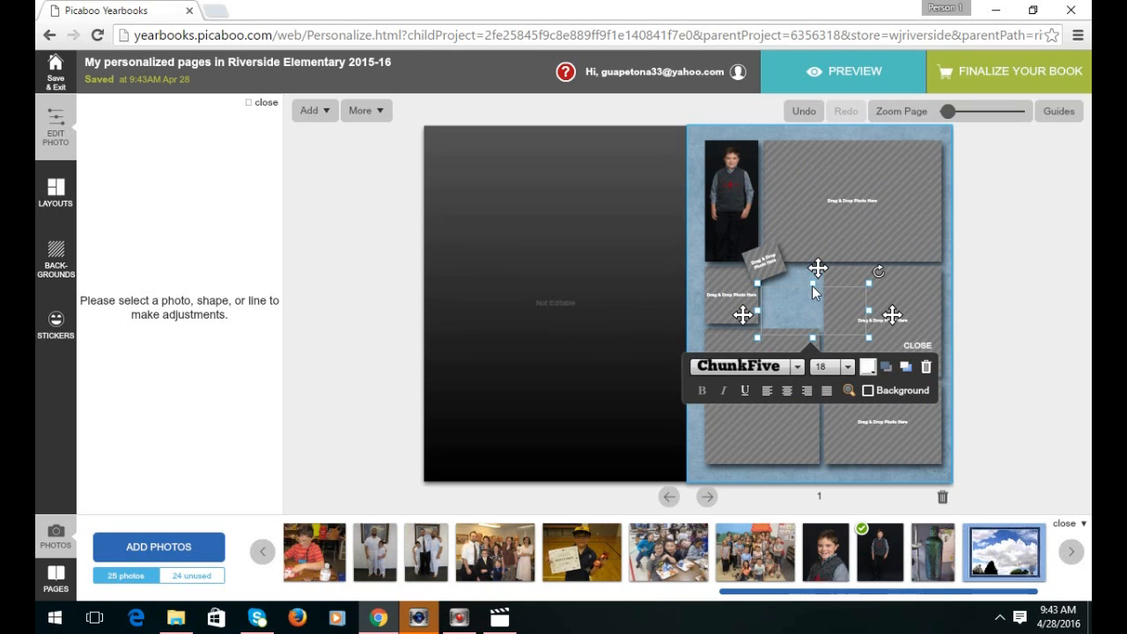
{"action": "left_click_drag", "start_coordinate": [818, 268], "coordinate": [821, 255]}
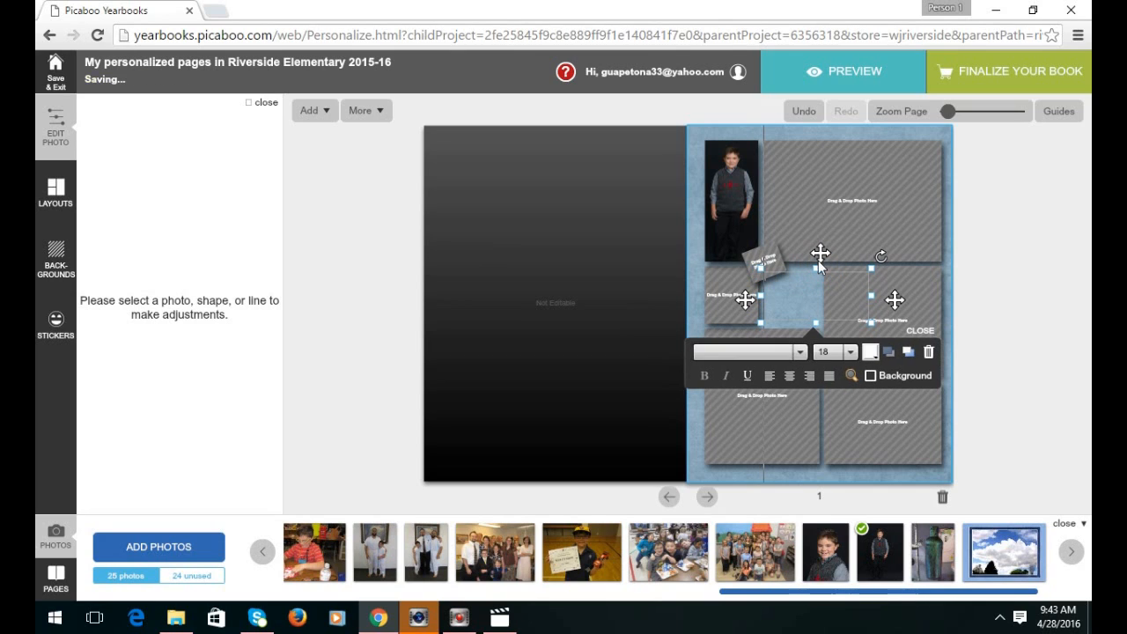
{"action": "left_click_drag", "start_coordinate": [871, 296], "coordinate": [820, 295]}
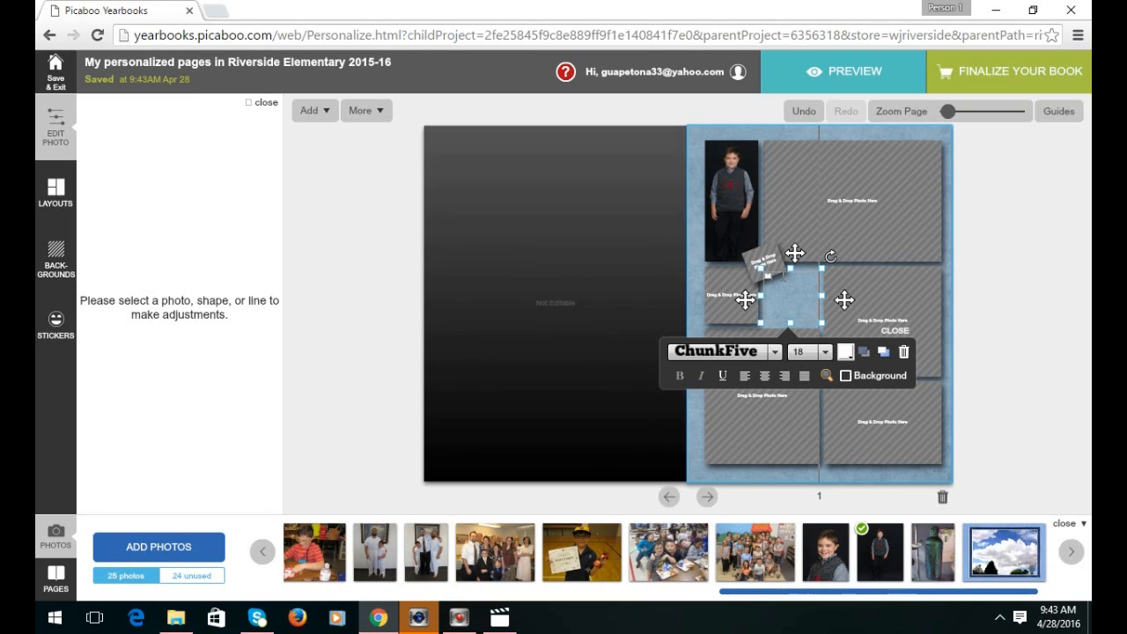
Type the caption 'LE', centered, at font size 36.
{"action": "type", "text": "LE ALEX"}
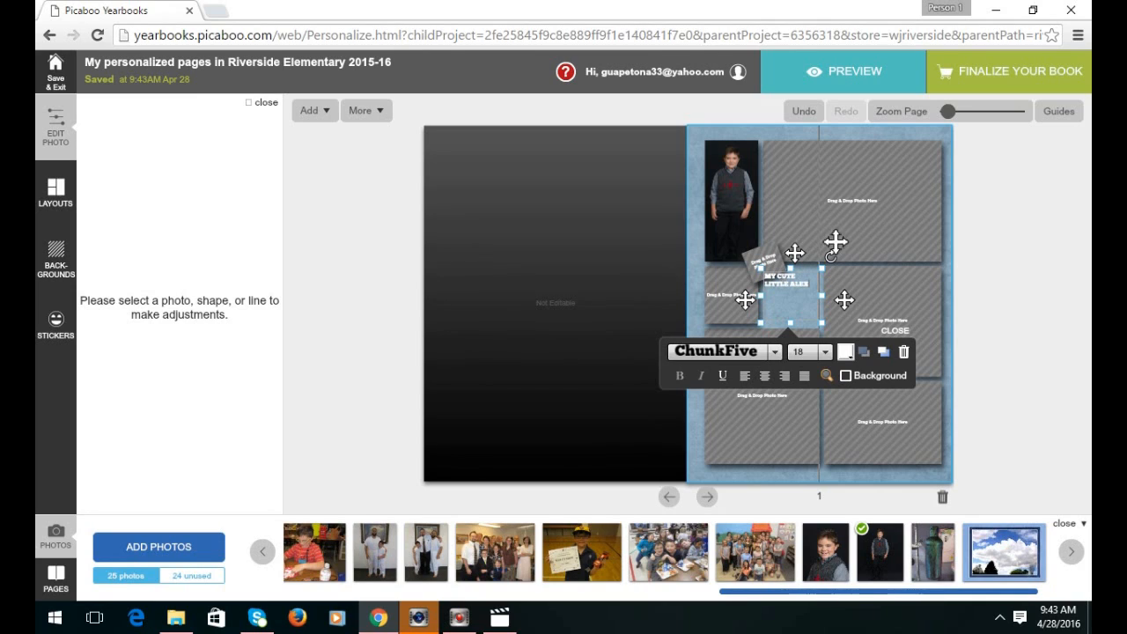
{"action": "left_click_drag", "start_coordinate": [807, 286], "coordinate": [763, 275]}
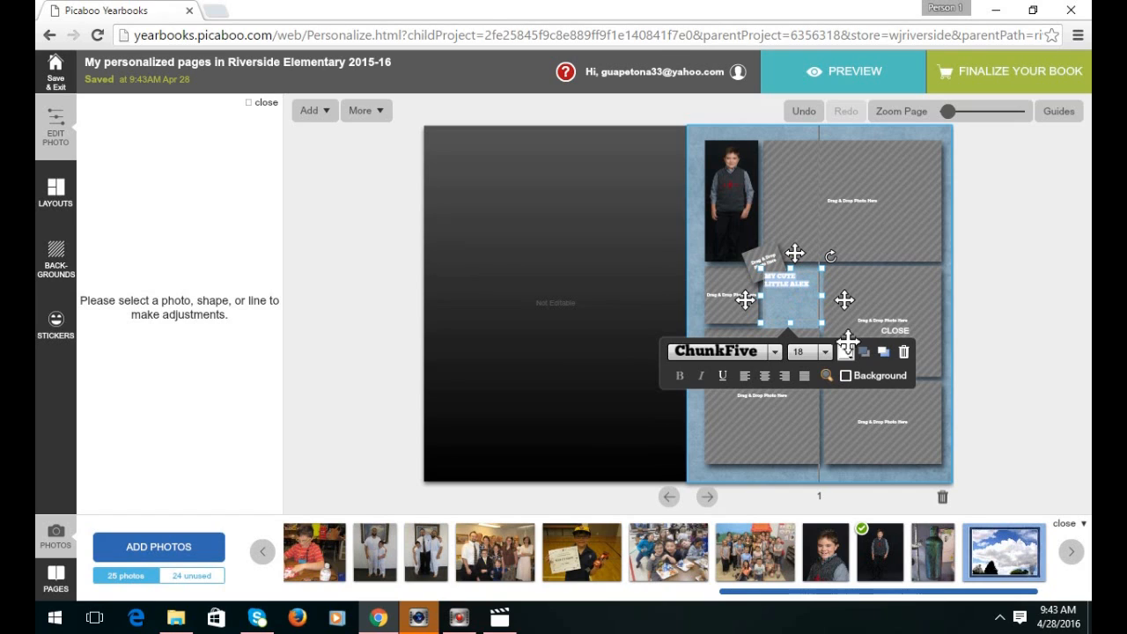
{"action": "left_click", "coordinate": [826, 352]}
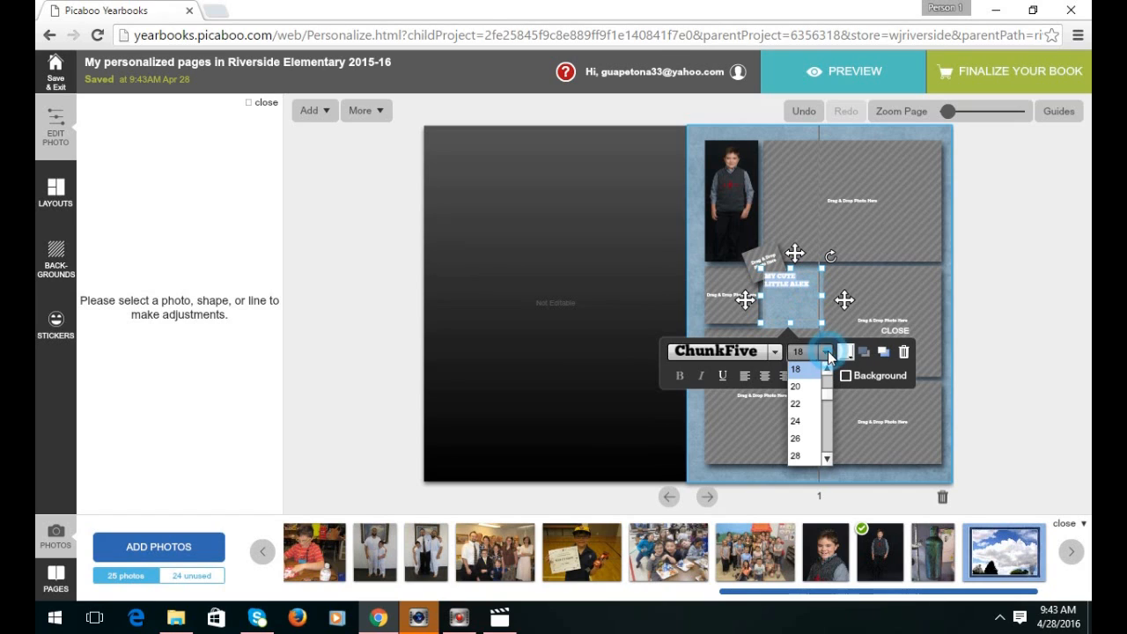
{"action": "left_click", "coordinate": [806, 458]}
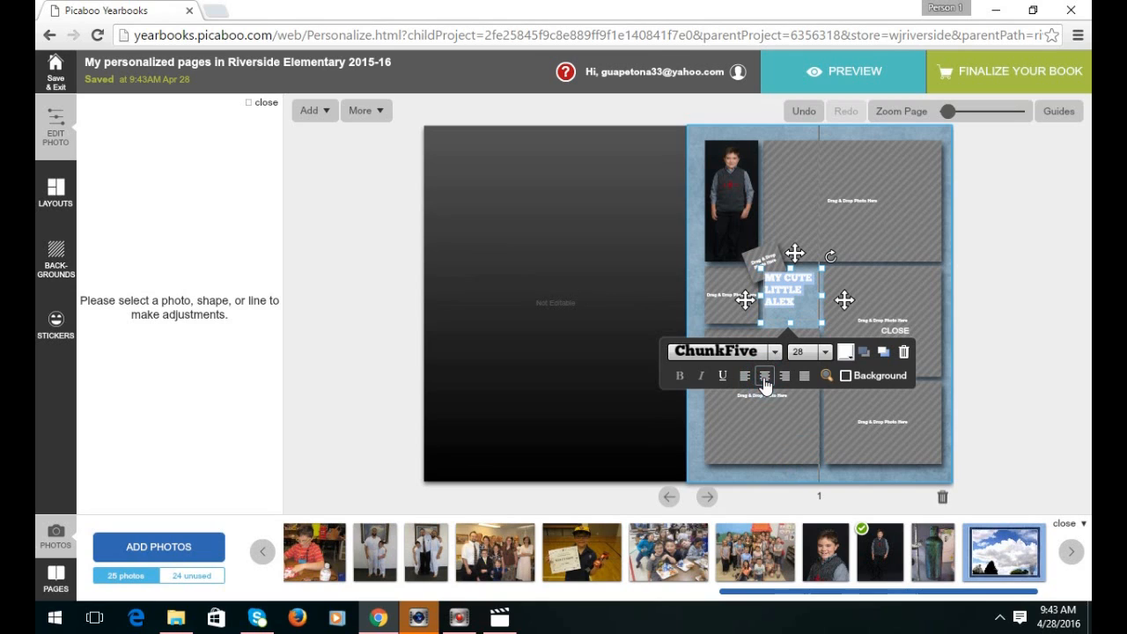
{"action": "left_click", "coordinate": [765, 376]}
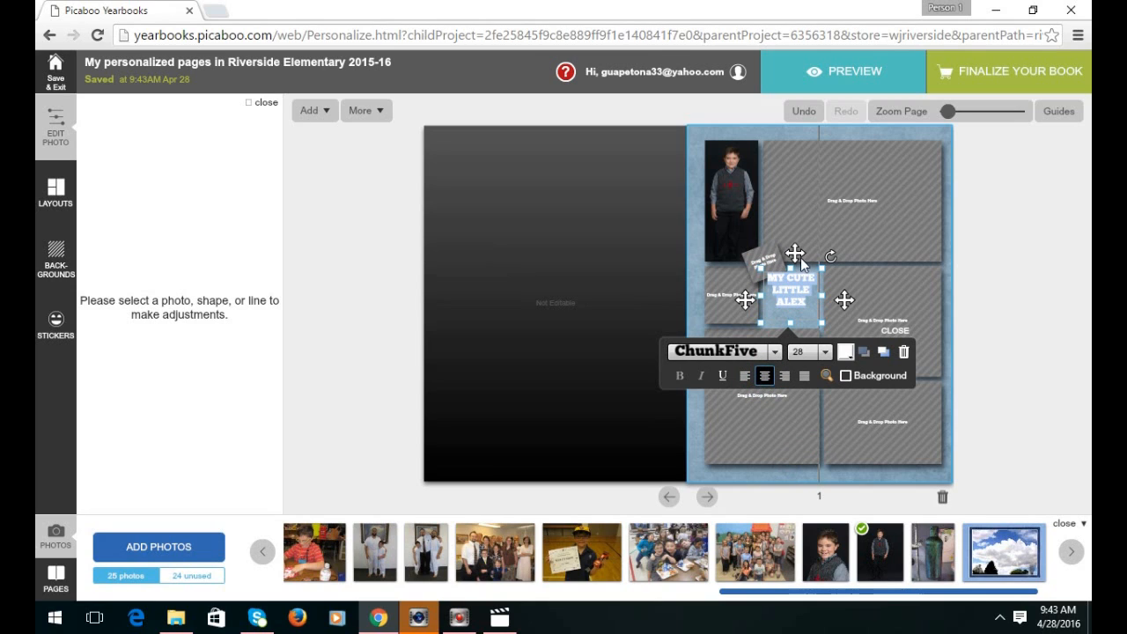
{"action": "left_click", "coordinate": [824, 353]}
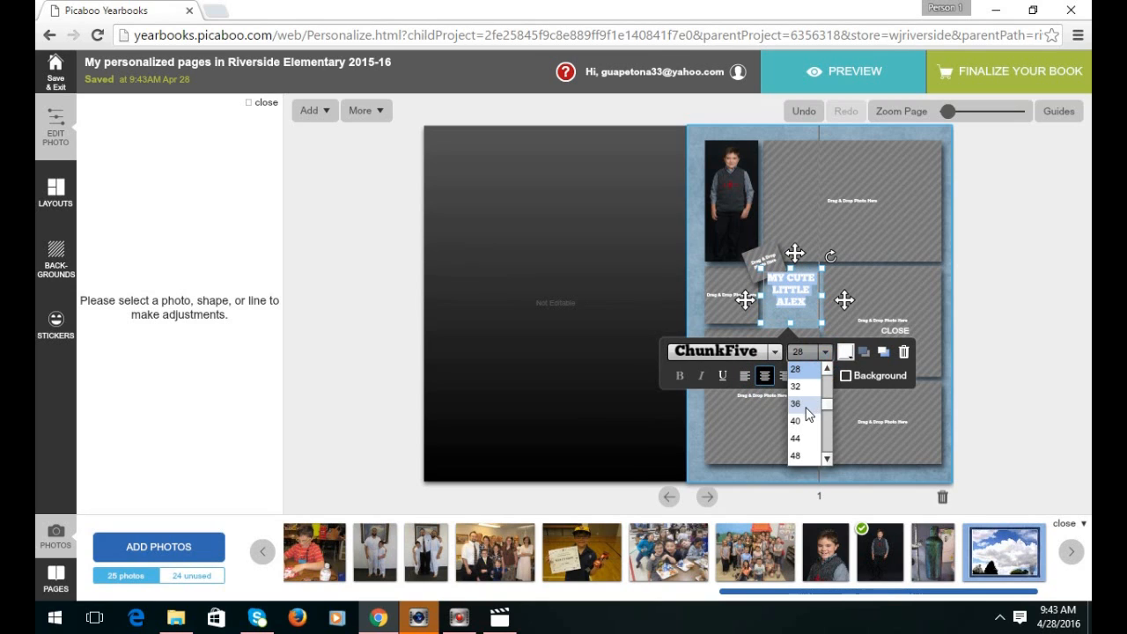
{"action": "left_click", "coordinate": [796, 403]}
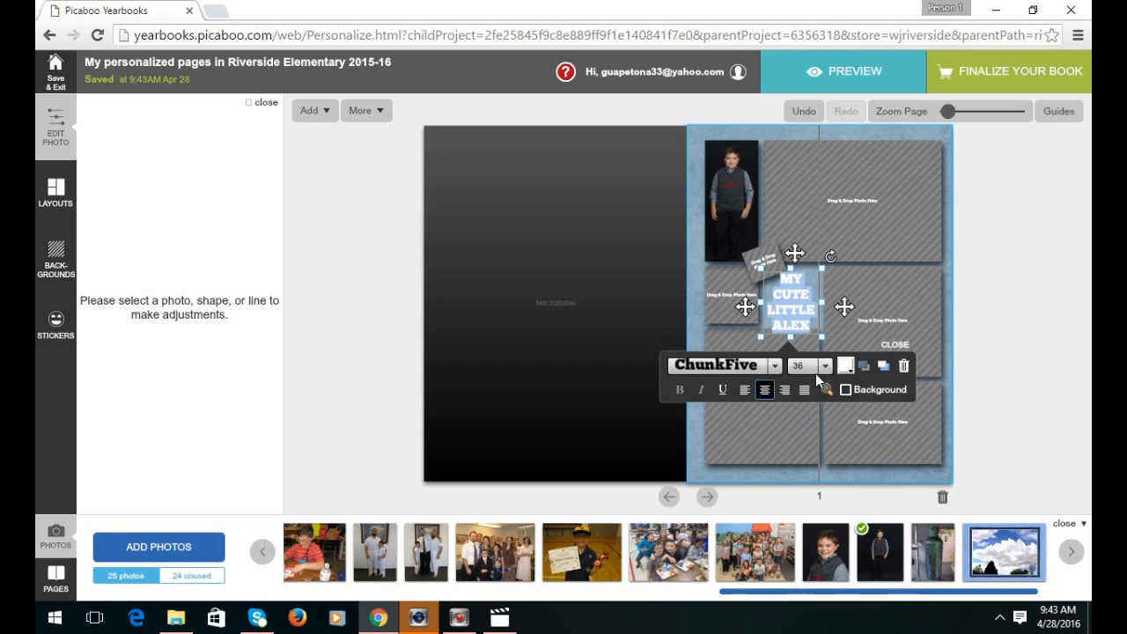
Bring the caption in front of the rotated placeholder and place the certificate photo top-right.
{"action": "left_click_drag", "start_coordinate": [794, 255], "coordinate": [796, 251]}
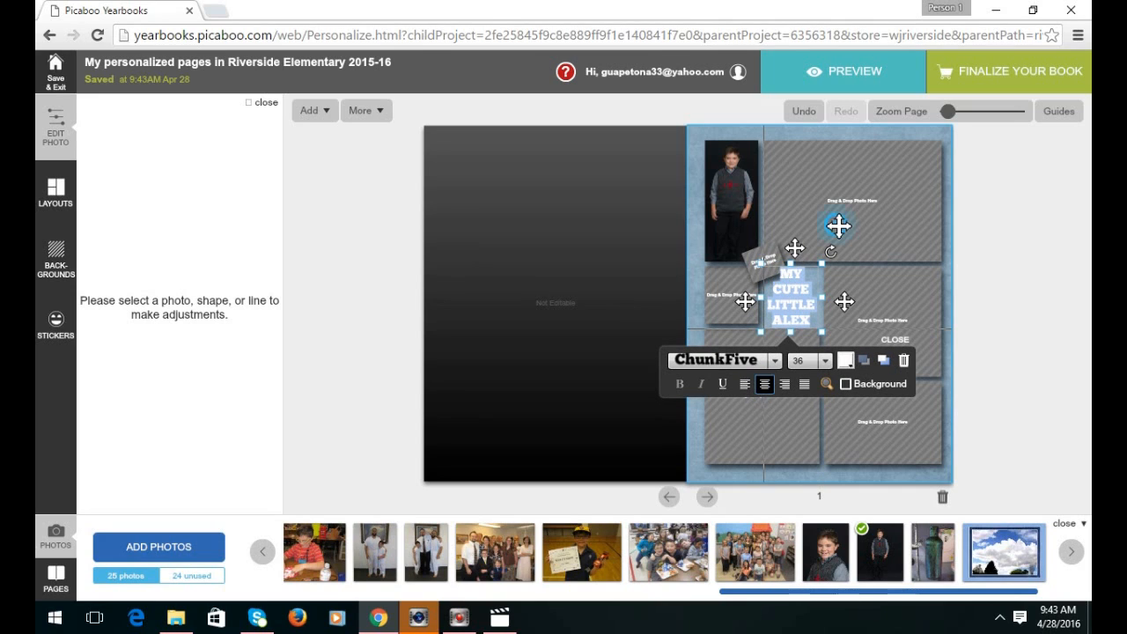
{"action": "left_click", "coordinate": [784, 286]}
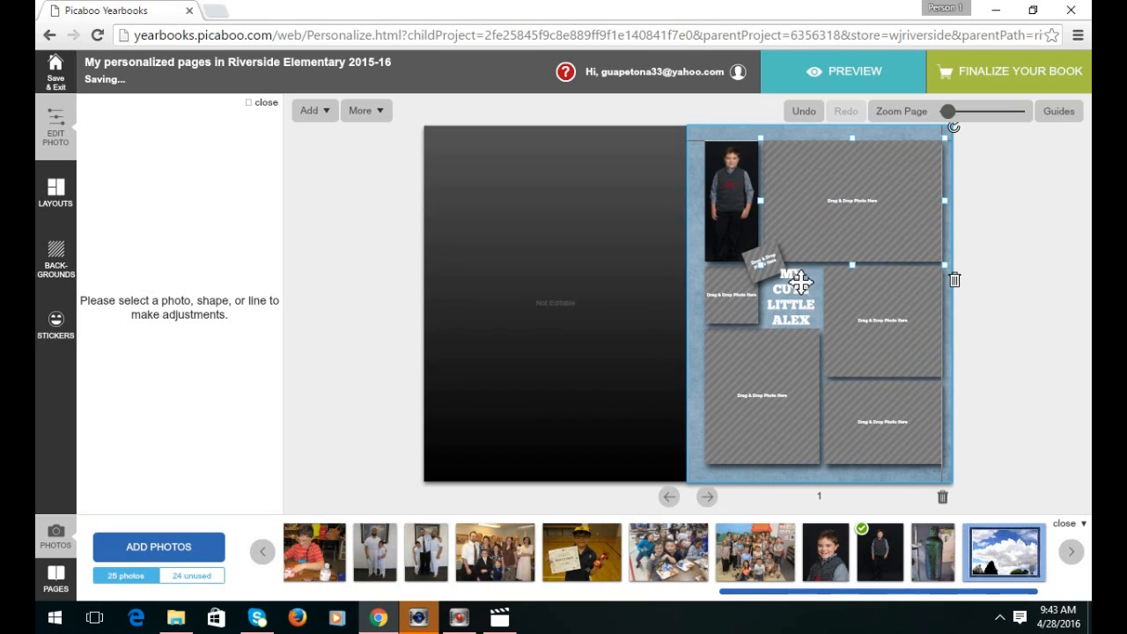
{"action": "left_click", "coordinate": [790, 274]}
{"action": "left_click", "coordinate": [793, 289]}
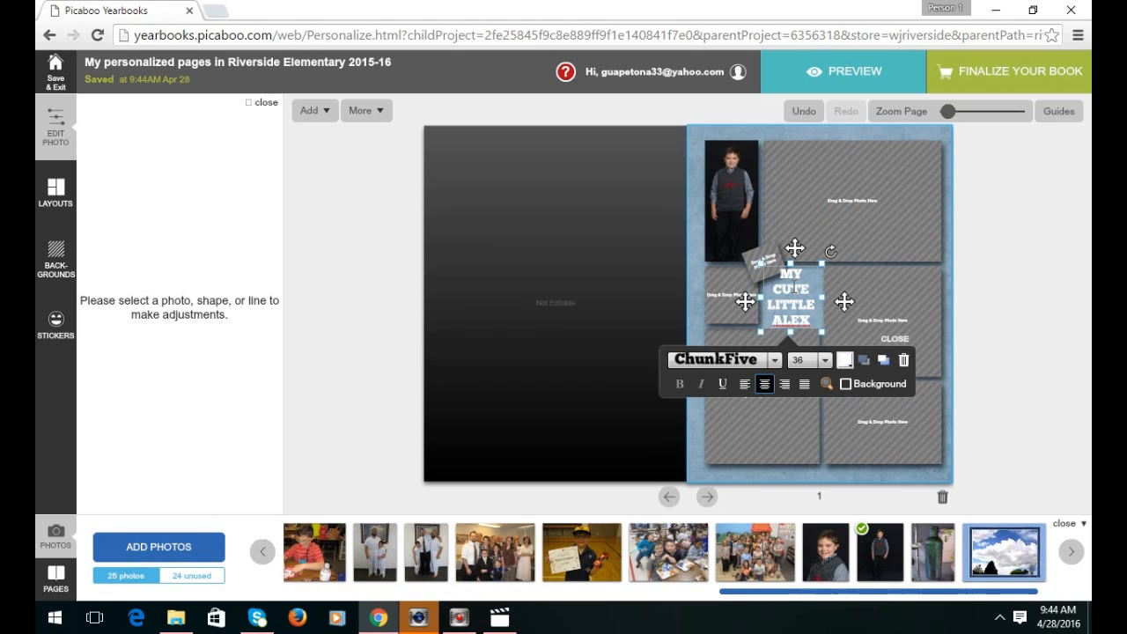
{"action": "left_click", "coordinate": [883, 361]}
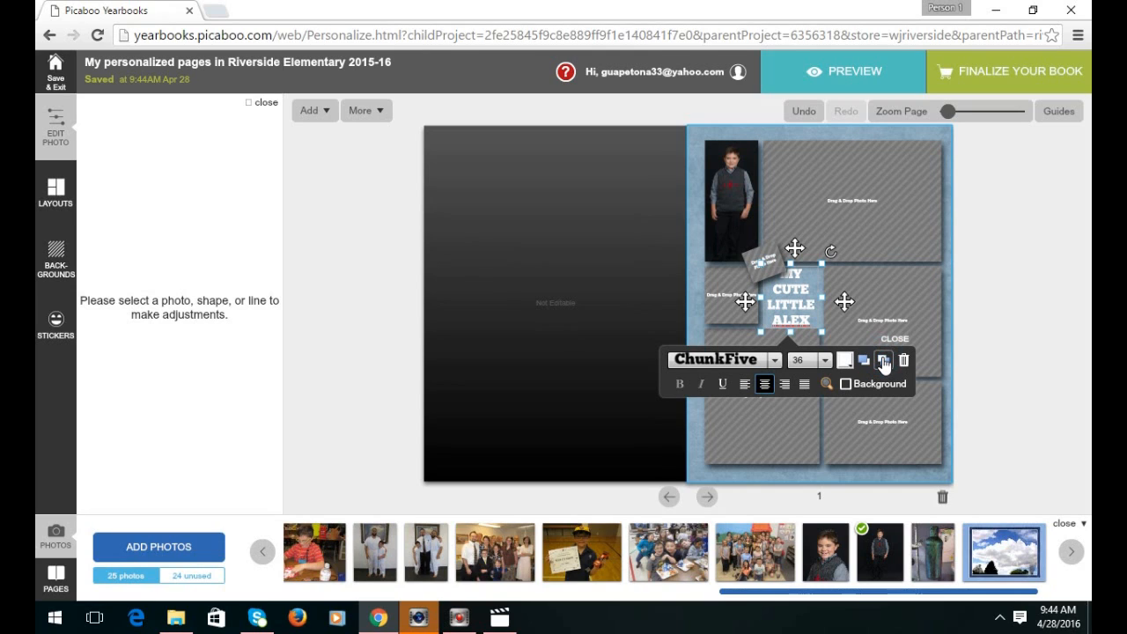
{"action": "left_click", "coordinate": [864, 360]}
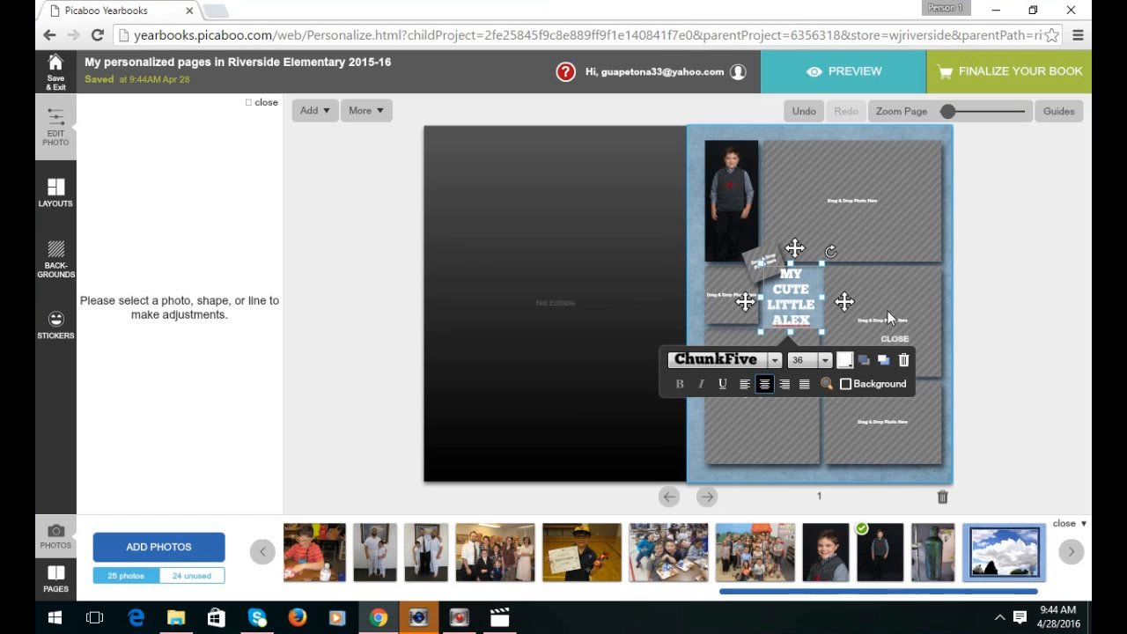
{"action": "left_click_drag", "start_coordinate": [601, 549], "coordinate": [872, 195]}
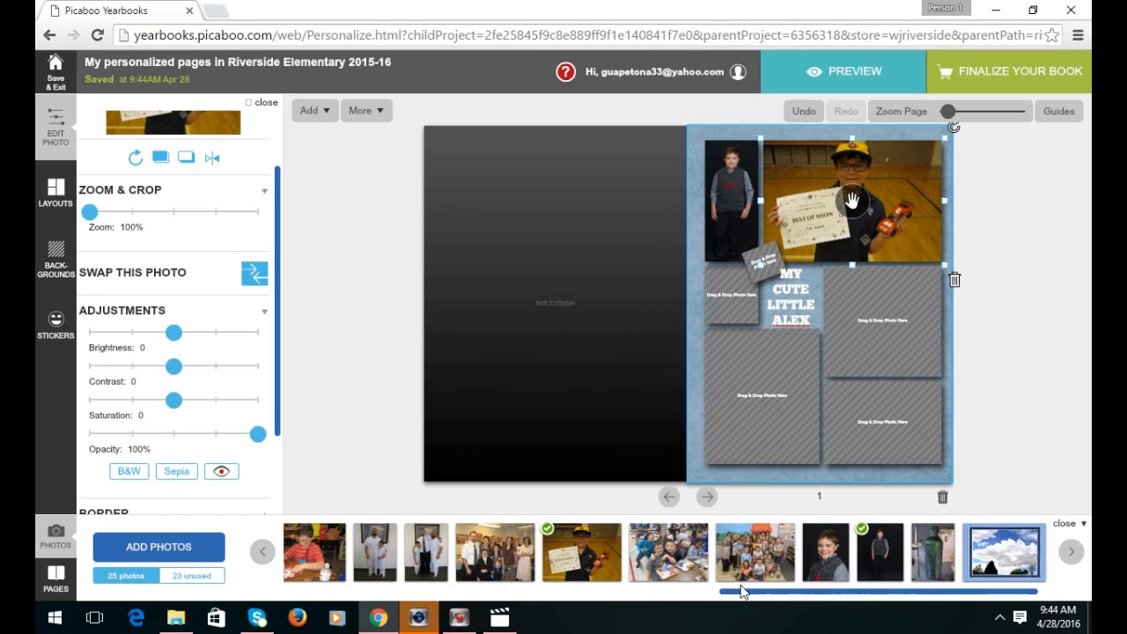
Drop the red-car floor photo from the tray into the middle-right frame.
{"action": "left_click_drag", "start_coordinate": [730, 591], "coordinate": [549, 603]}
{"action": "left_click_drag", "start_coordinate": [498, 553], "coordinate": [868, 317]}
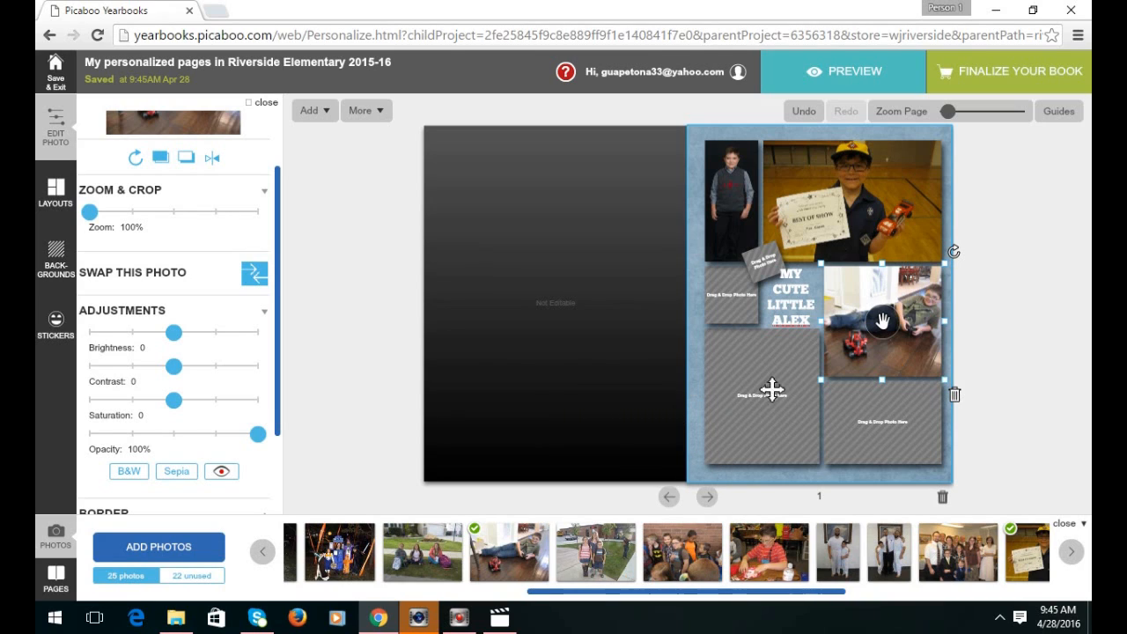
{"action": "left_click", "coordinate": [907, 222]}
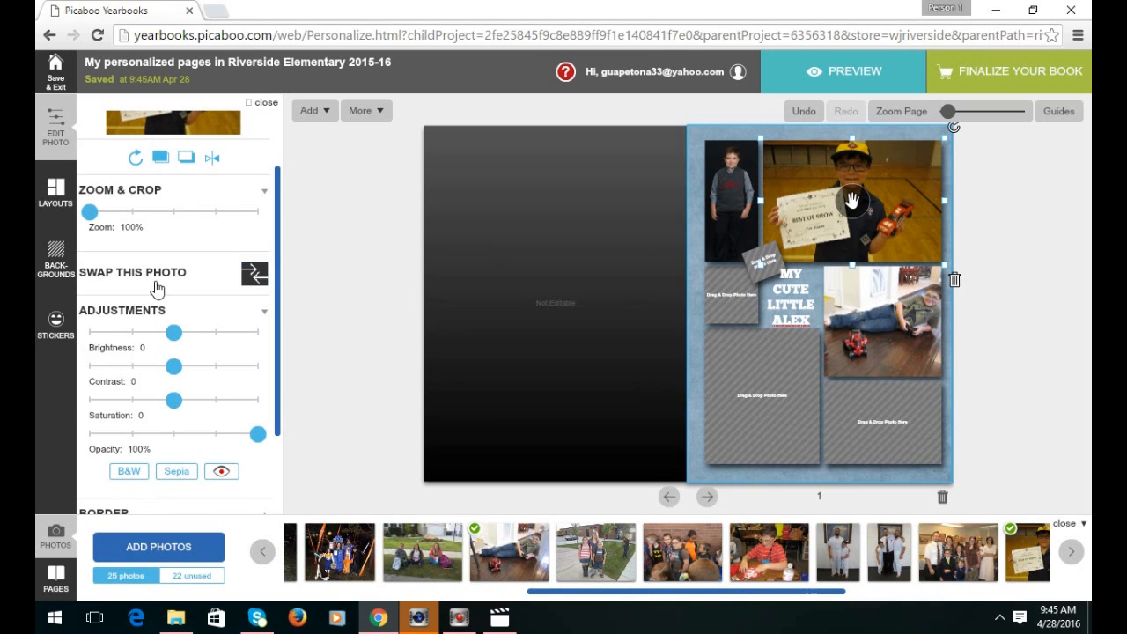
Turn on a photo border of thickness 48 and apply it to the whole page.
{"action": "scroll", "coordinate": [129, 407], "scroll_direction": "down", "scroll_amount": 1}
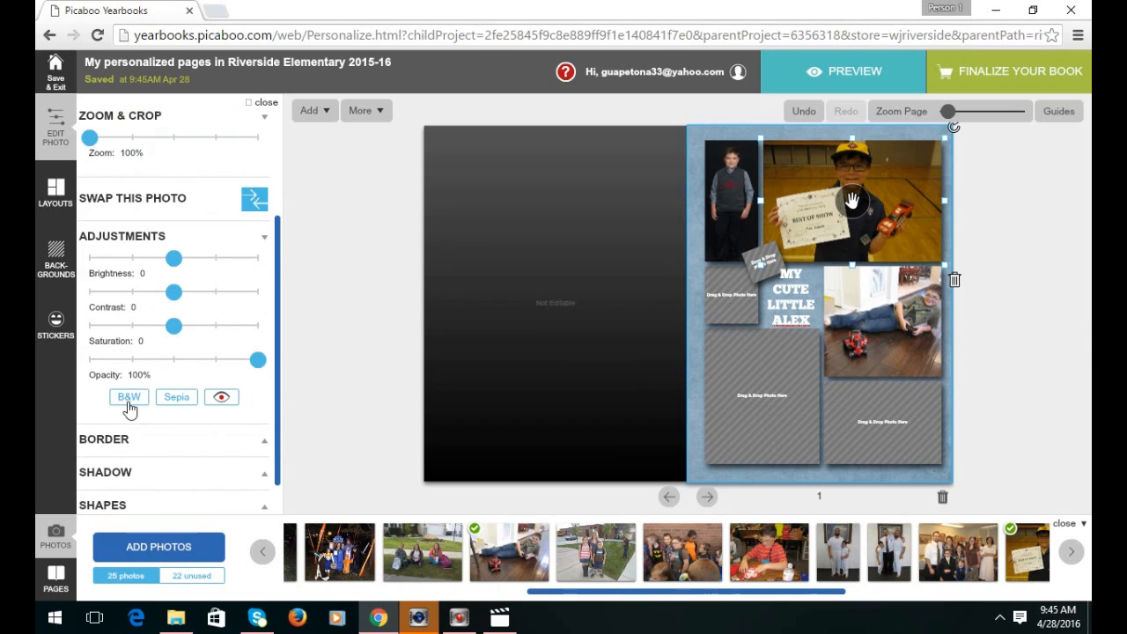
{"action": "scroll", "coordinate": [128, 408], "scroll_direction": "down", "scroll_amount": 1}
{"action": "left_click", "coordinate": [132, 405]}
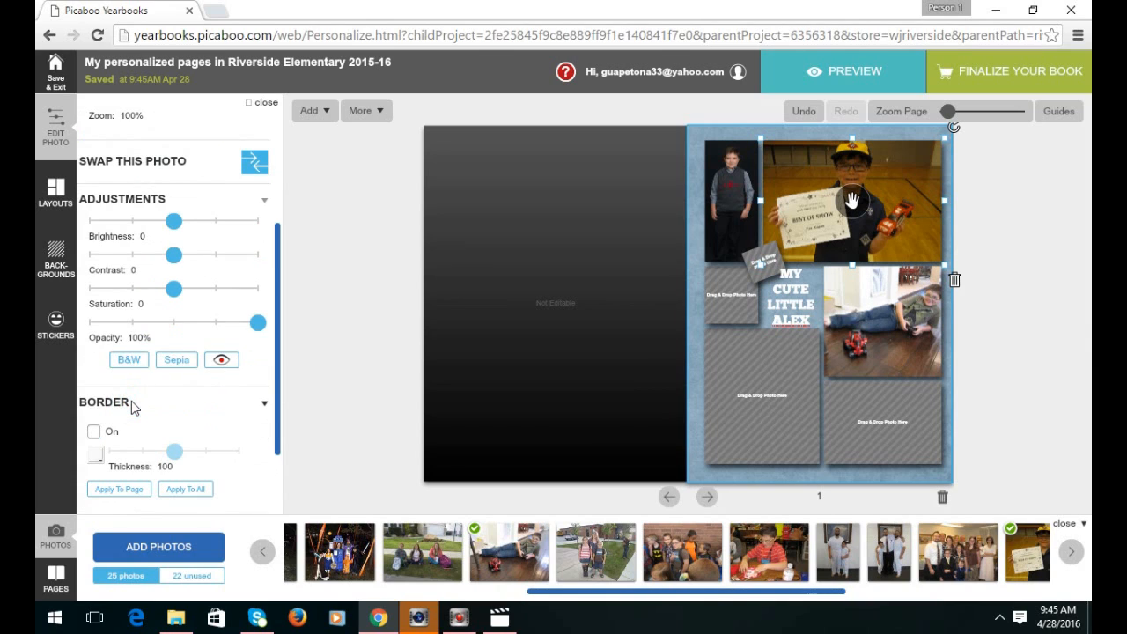
{"action": "scroll", "coordinate": [157, 402], "scroll_direction": "down", "scroll_amount": 1}
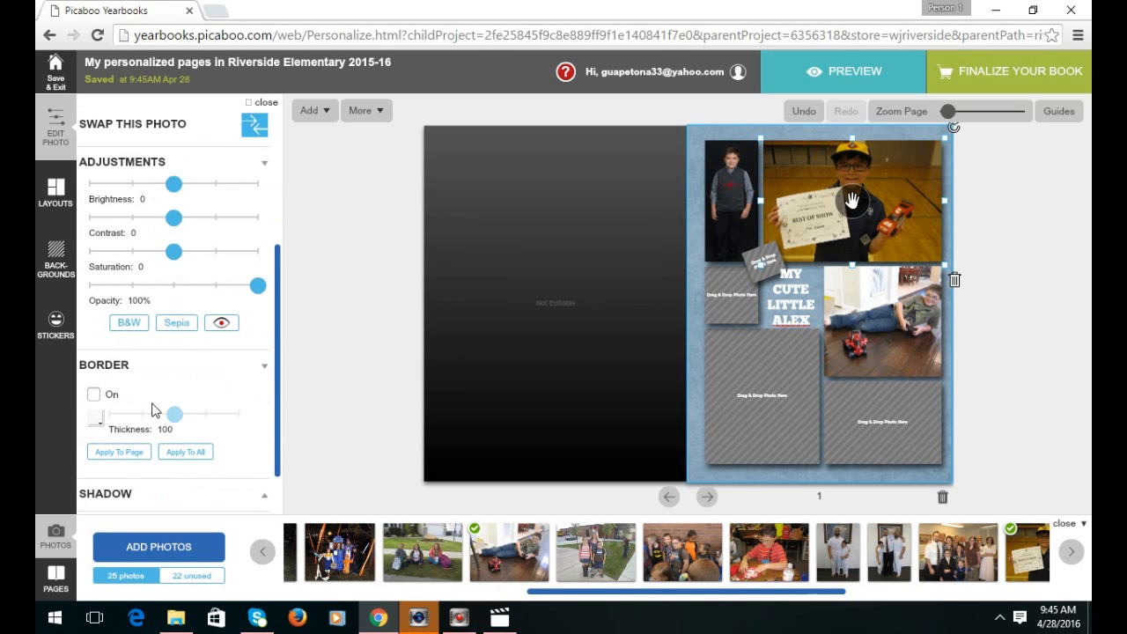
{"action": "left_click", "coordinate": [93, 397]}
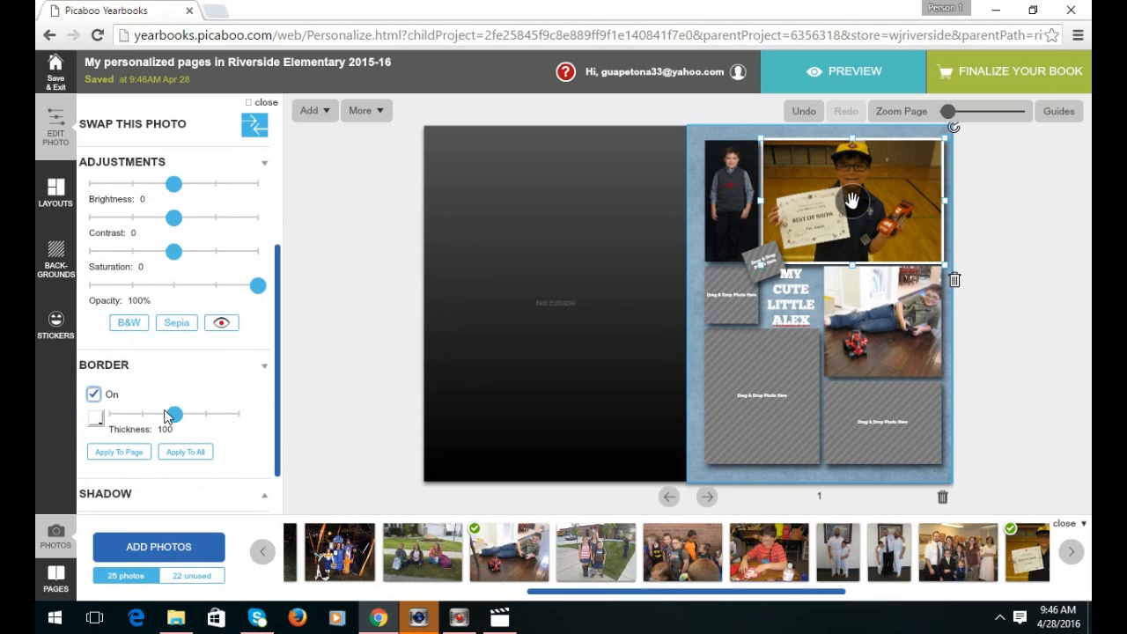
{"action": "left_click_drag", "start_coordinate": [174, 414], "coordinate": [140, 420]}
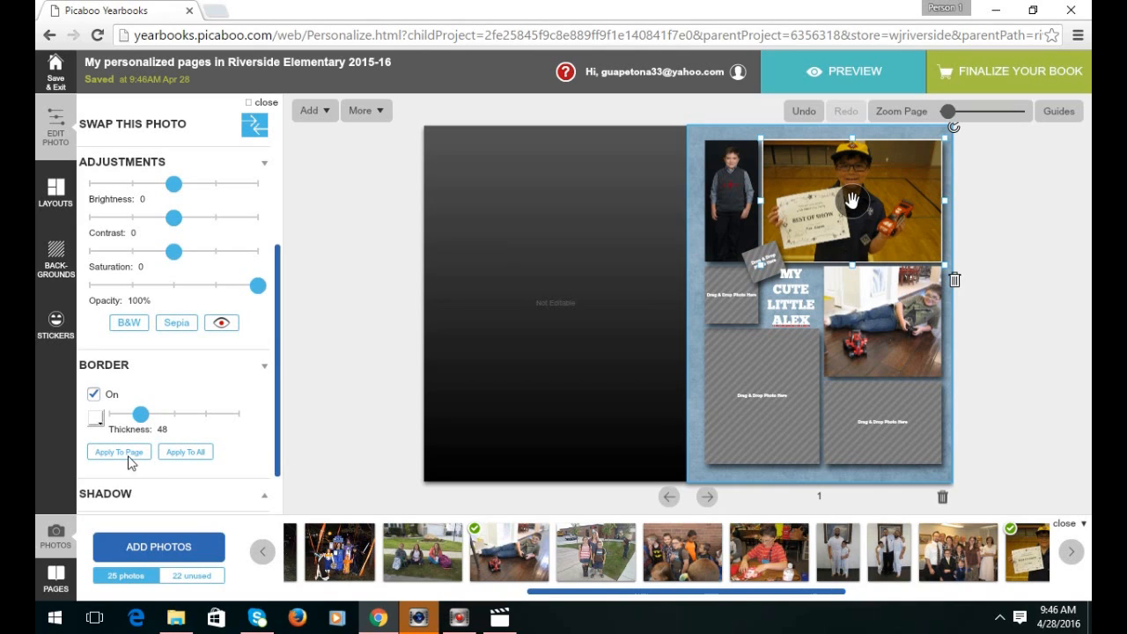
{"action": "left_click", "coordinate": [126, 451]}
{"action": "left_click", "coordinate": [126, 451]}
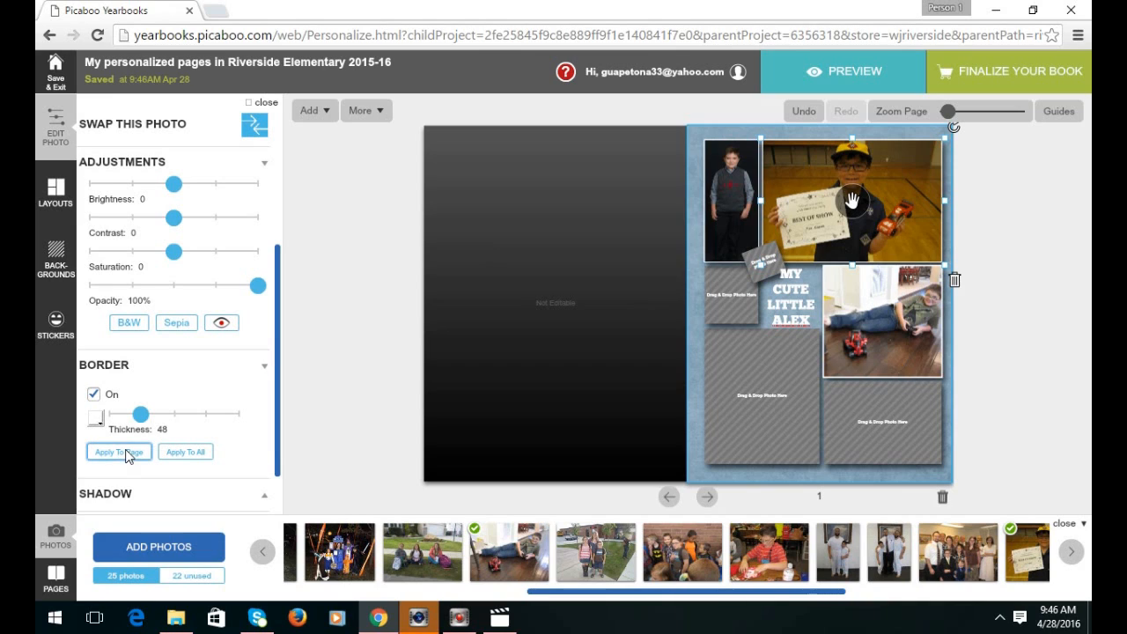
Apply drop shadows to the page, then switch the Halloween photo's shadow off.
{"action": "left_click_drag", "start_coordinate": [278, 364], "coordinate": [282, 401]}
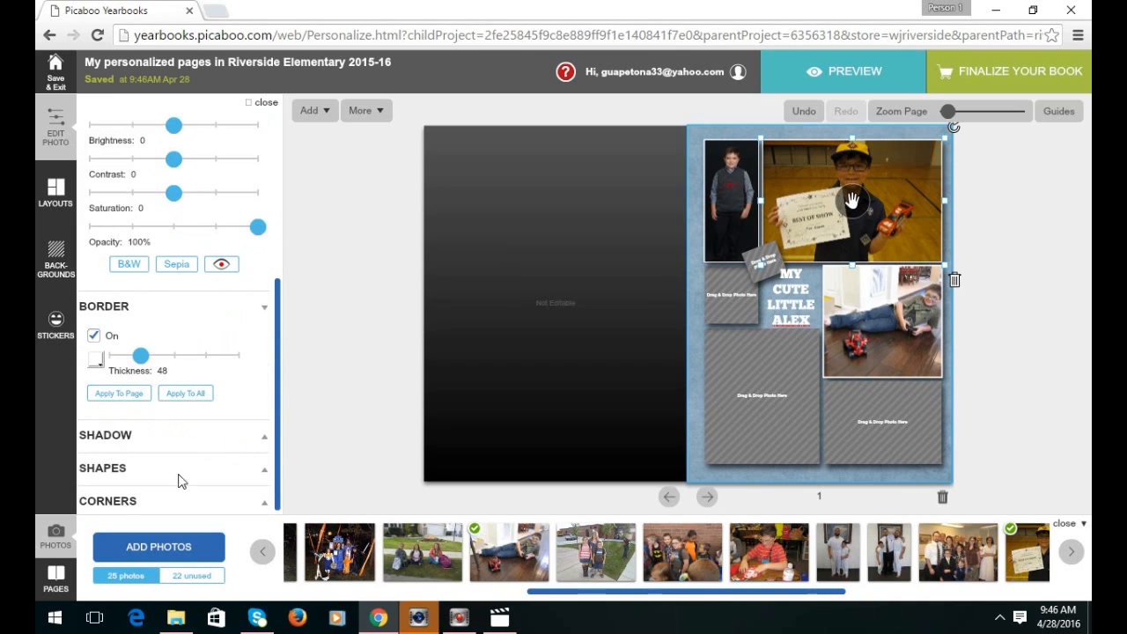
{"action": "left_click", "coordinate": [108, 437]}
{"action": "left_click", "coordinate": [93, 465]}
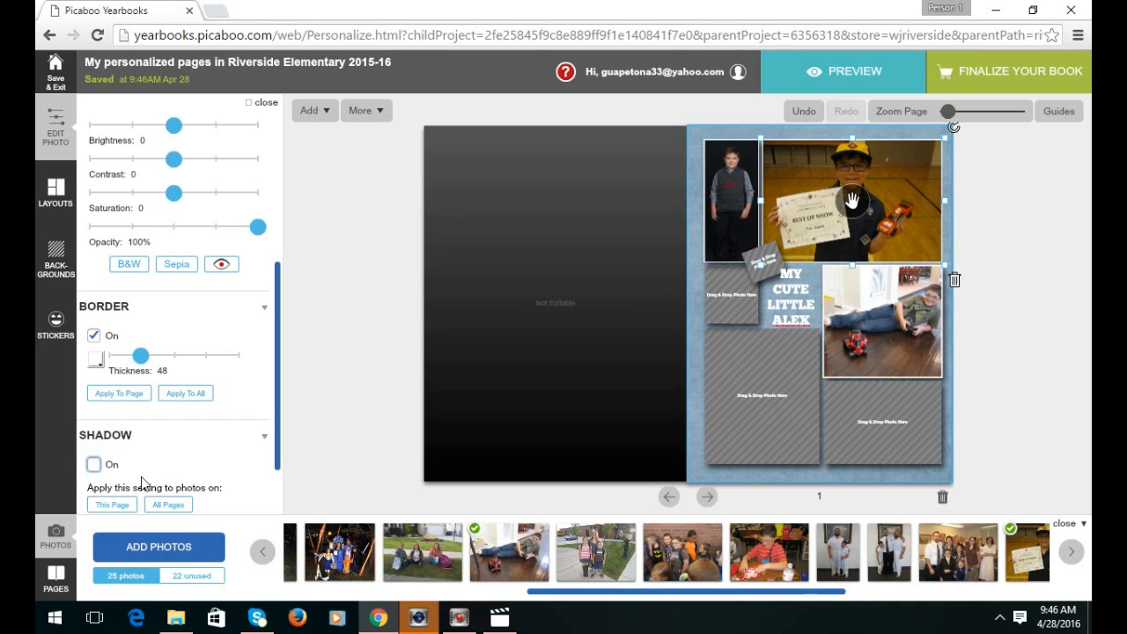
{"action": "left_click", "coordinate": [117, 505]}
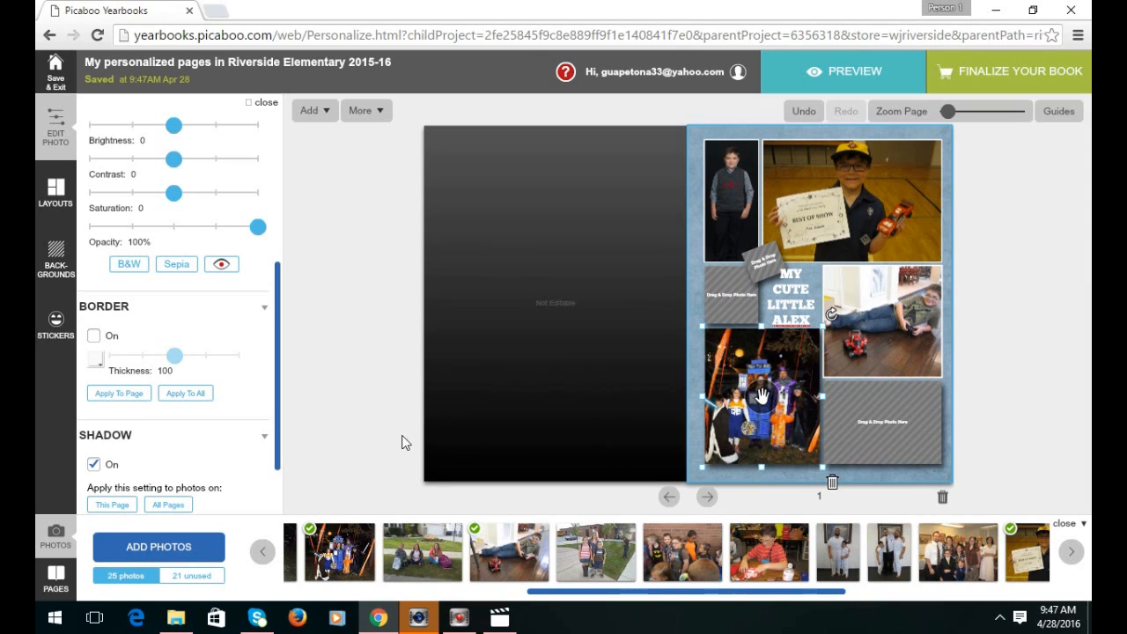
{"action": "left_click", "coordinate": [95, 464]}
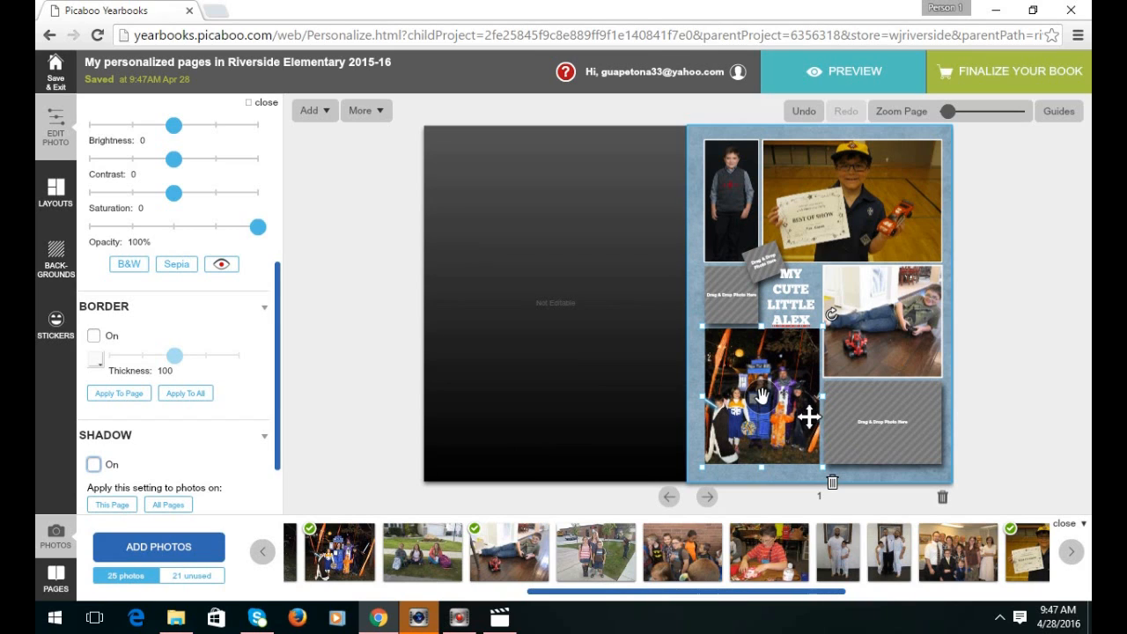
Advance to pages 2–3 and apply the blue denim texture to both pages.
{"action": "left_click", "coordinate": [709, 497]}
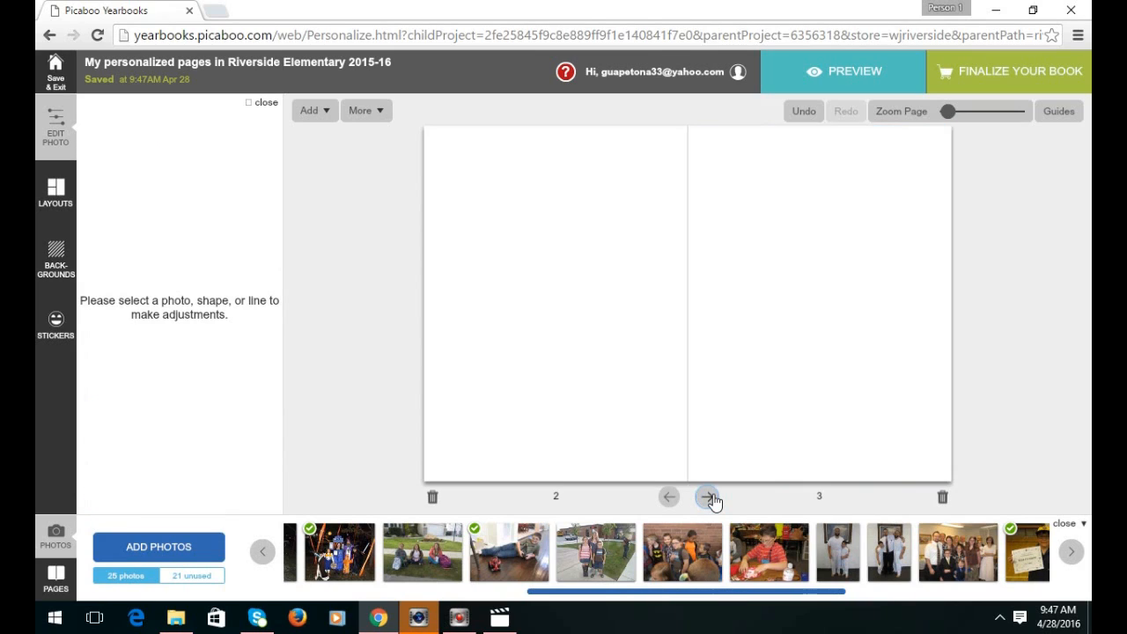
{"action": "left_click", "coordinate": [53, 262]}
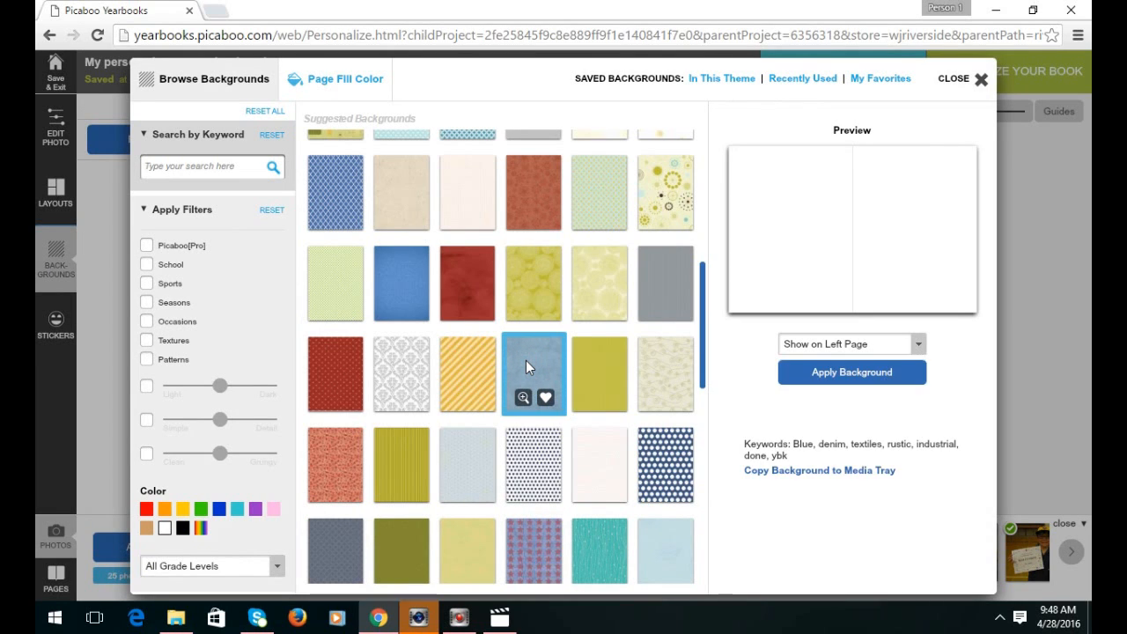
{"action": "left_click", "coordinate": [828, 344]}
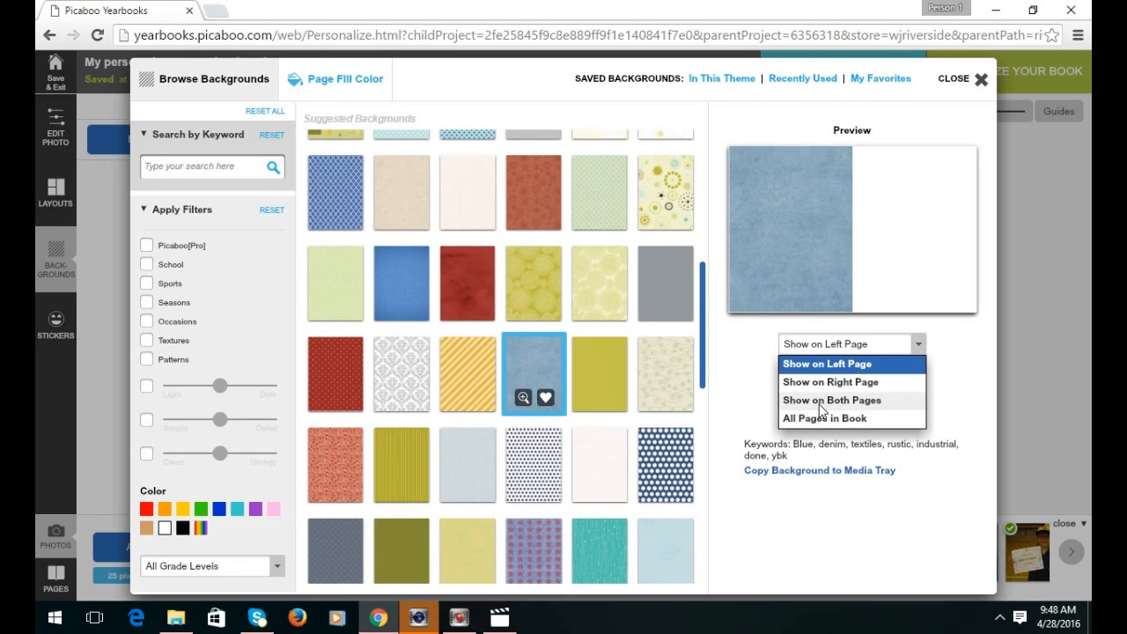
{"action": "left_click", "coordinate": [816, 401]}
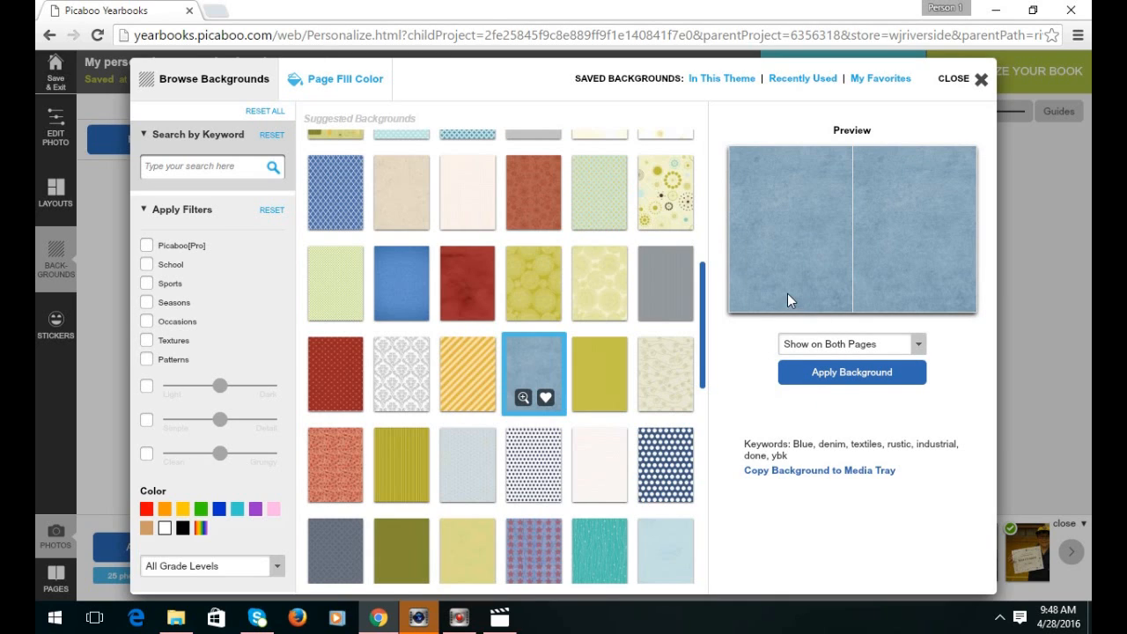
{"action": "left_click", "coordinate": [853, 376]}
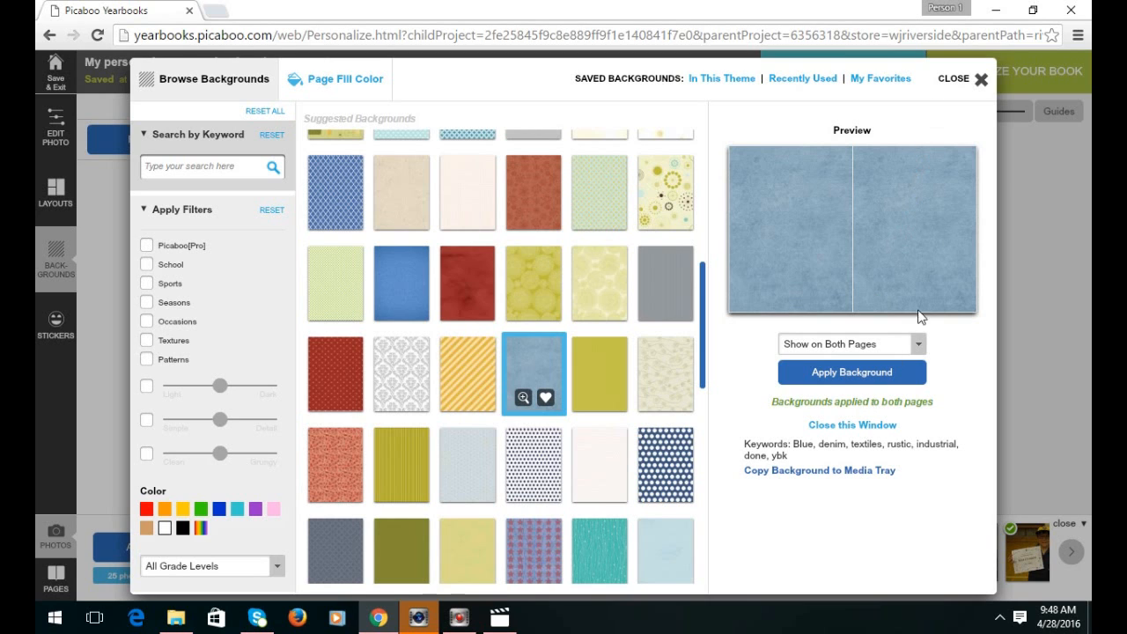
{"action": "left_click", "coordinate": [982, 79]}
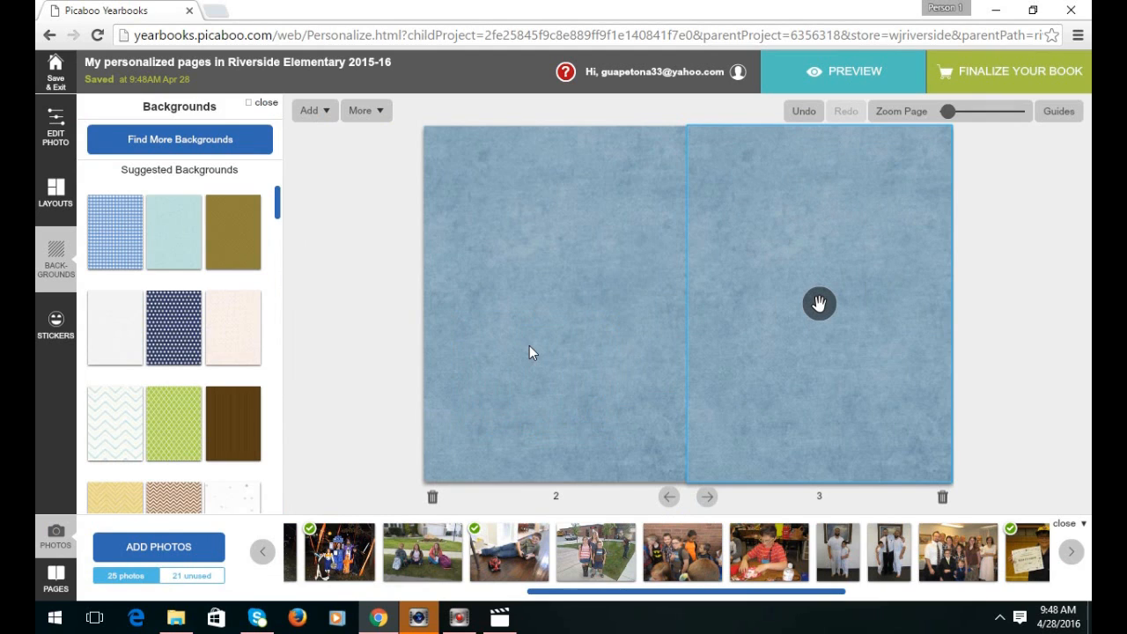
Browse the two-page layouts filtered to the General category.
{"action": "left_click", "coordinate": [55, 192]}
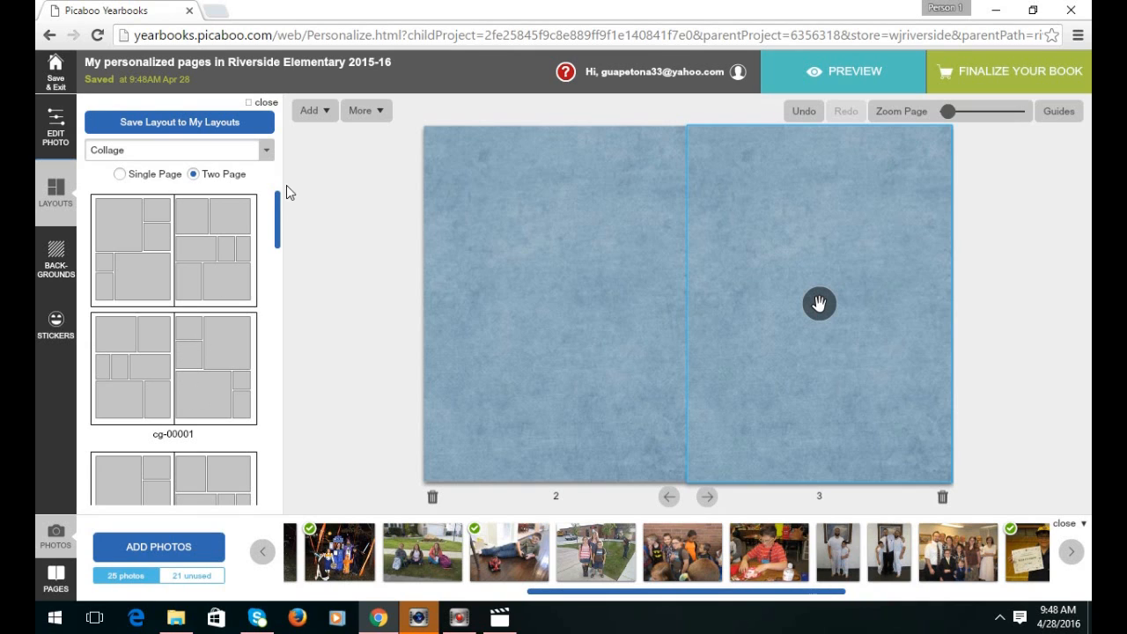
{"action": "left_click_drag", "start_coordinate": [277, 205], "coordinate": [284, 462]}
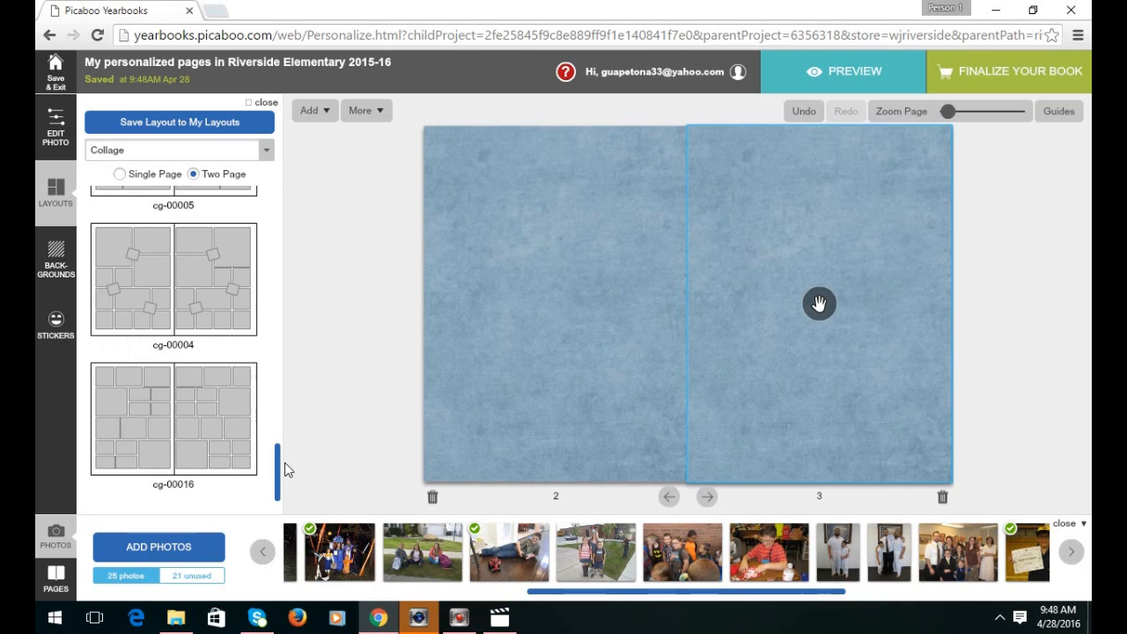
{"action": "left_click_drag", "start_coordinate": [276, 453], "coordinate": [281, 491]}
{"action": "left_click", "coordinate": [247, 154]}
{"action": "left_click", "coordinate": [130, 296]}
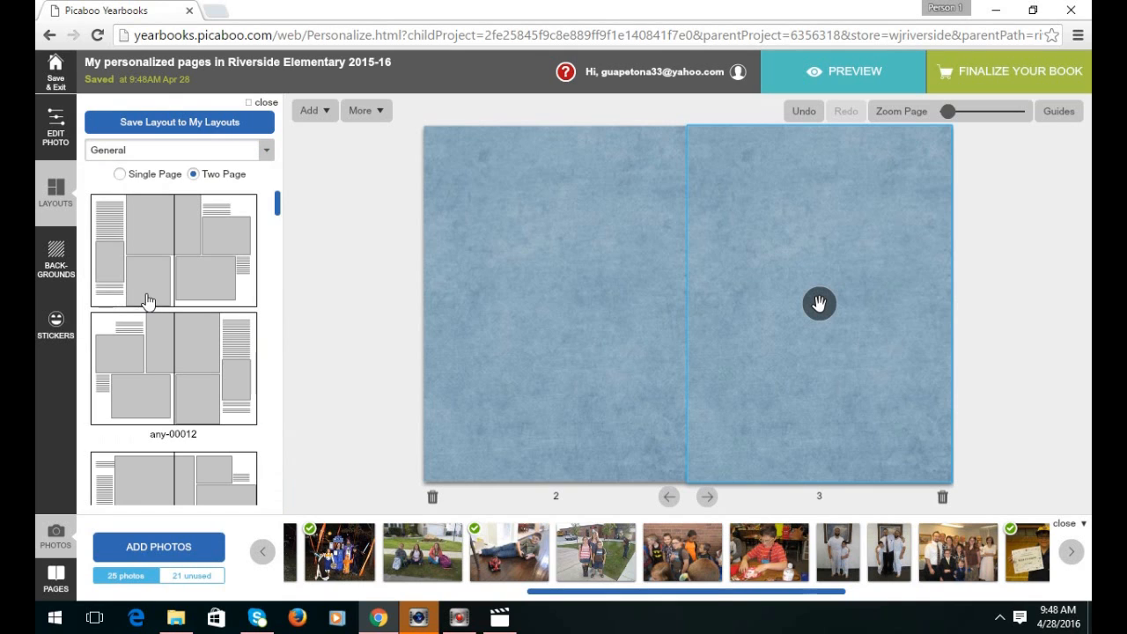
{"action": "left_click_drag", "start_coordinate": [280, 207], "coordinate": [282, 503]}
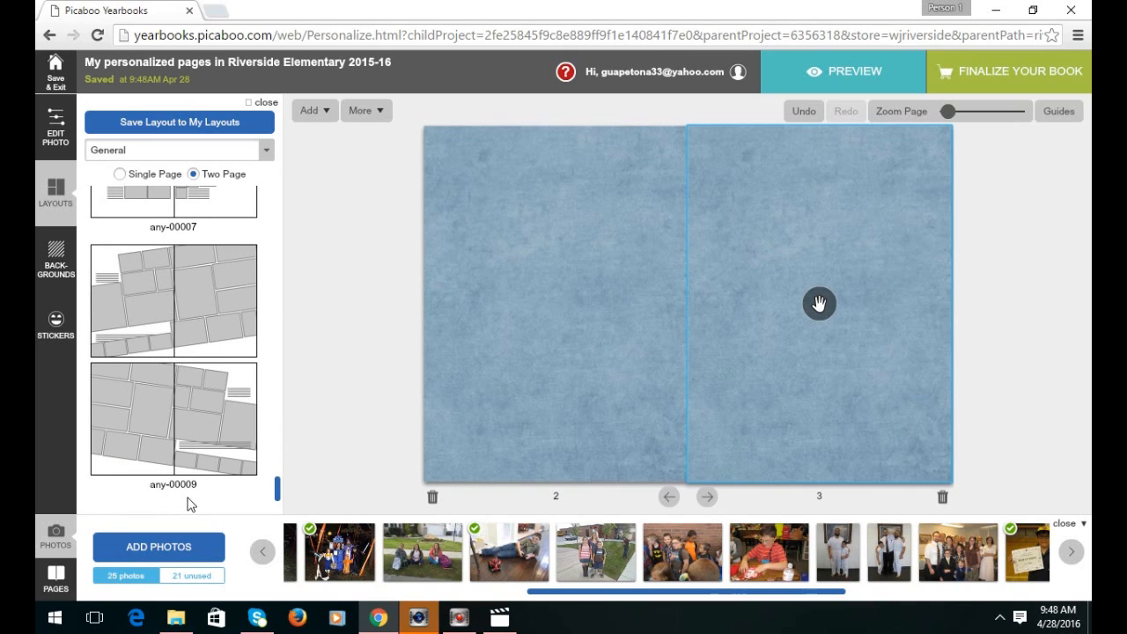
{"action": "left_click_drag", "start_coordinate": [277, 500], "coordinate": [272, 450]}
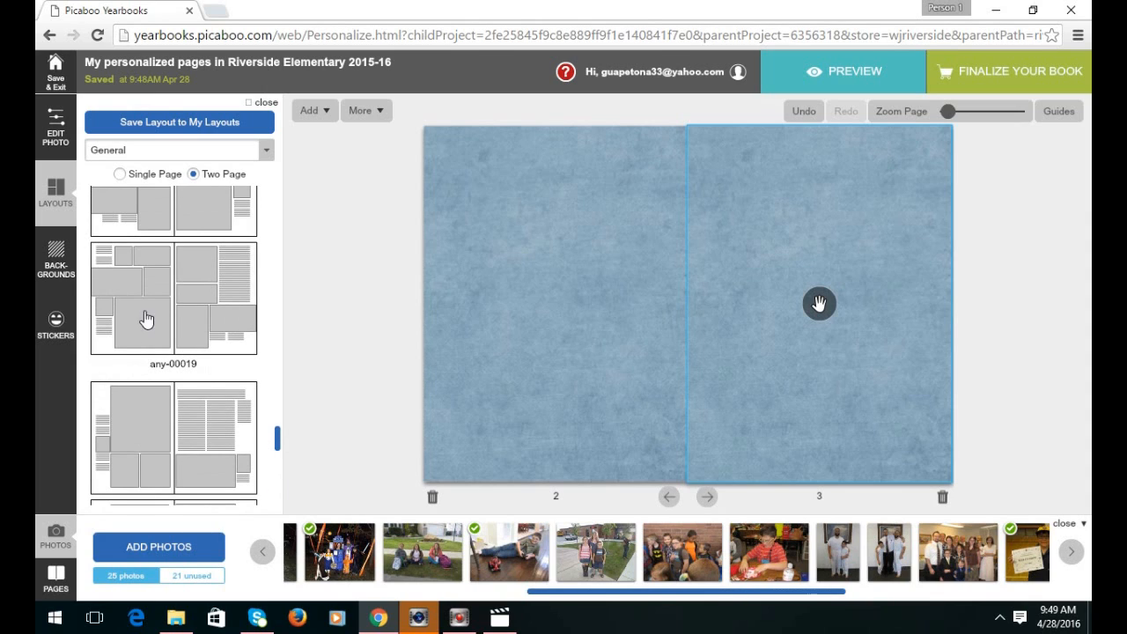
Apply layout any-00019 to the pages 2–3 spread and select the page 3 text block.
{"action": "left_click", "coordinate": [163, 259]}
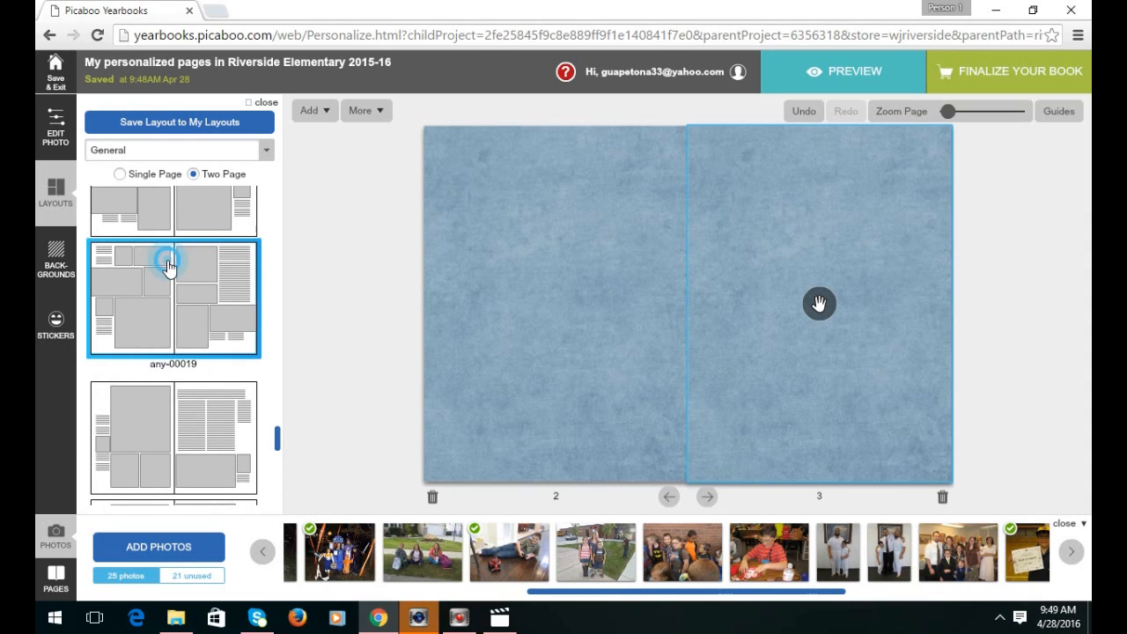
{"action": "left_click", "coordinate": [279, 434]}
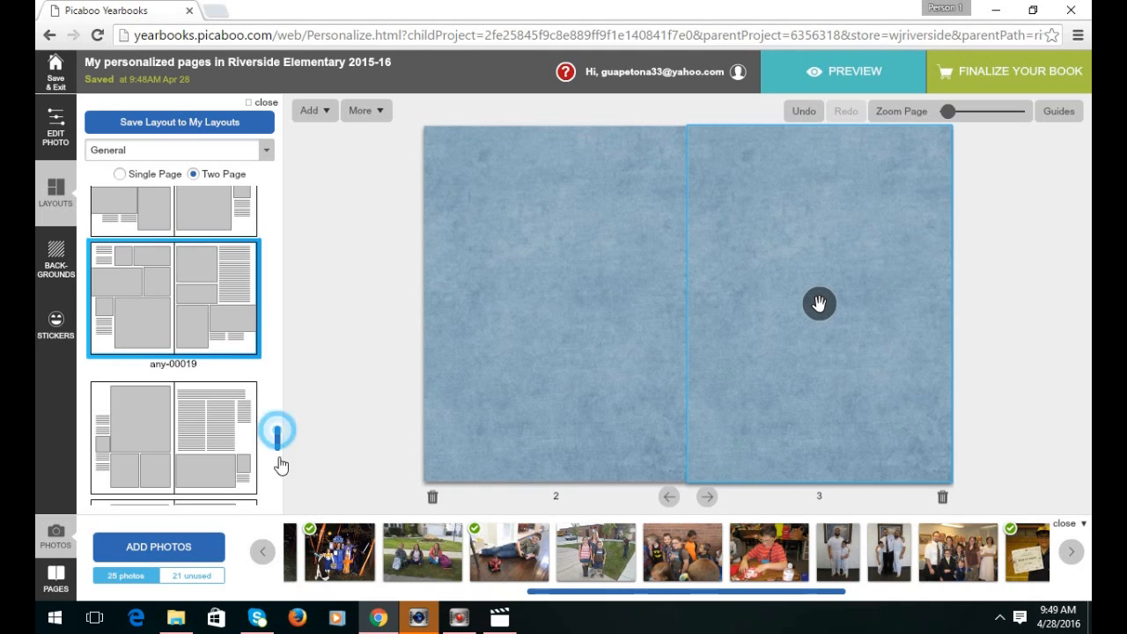
{"action": "left_click", "coordinate": [173, 325]}
{"action": "scroll", "coordinate": [173, 326], "scroll_direction": "down", "scroll_amount": 3}
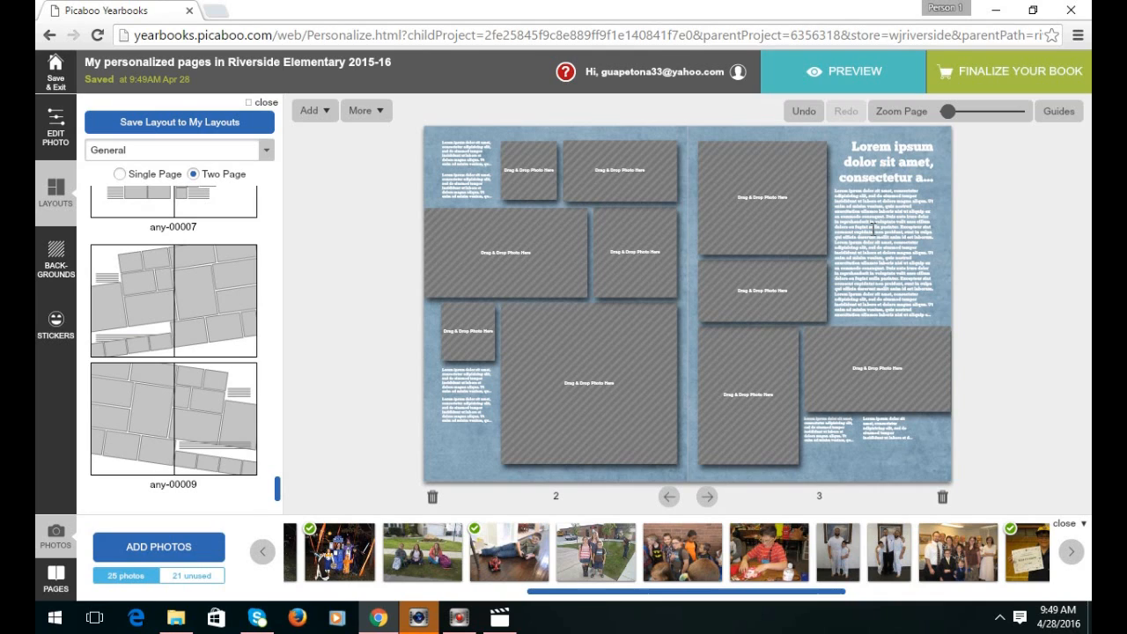
{"action": "left_click", "coordinate": [869, 255]}
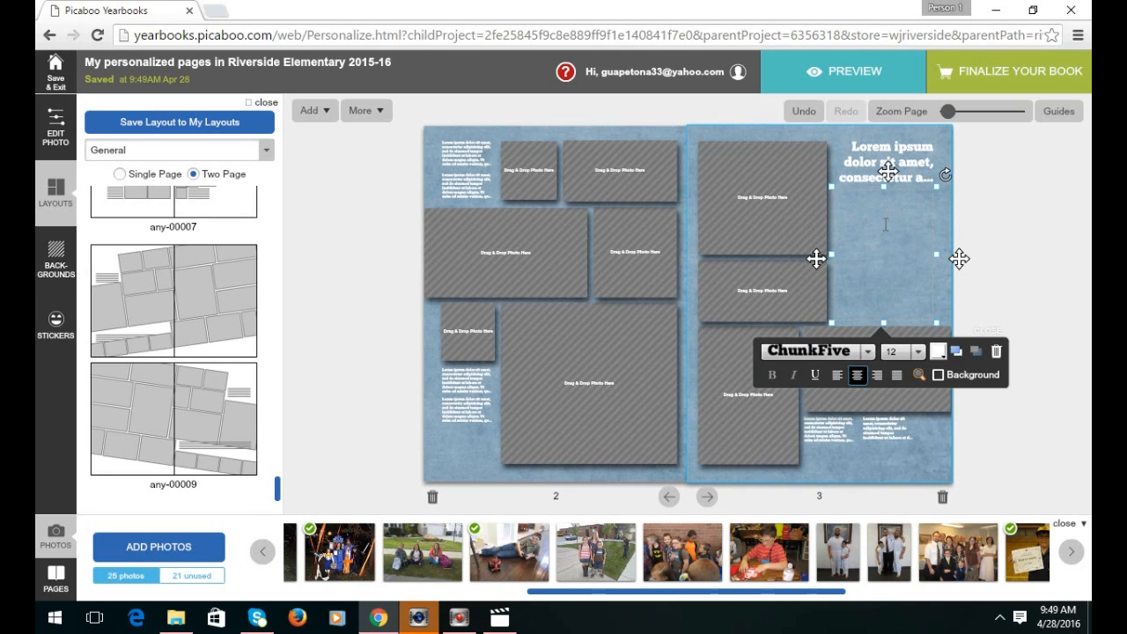
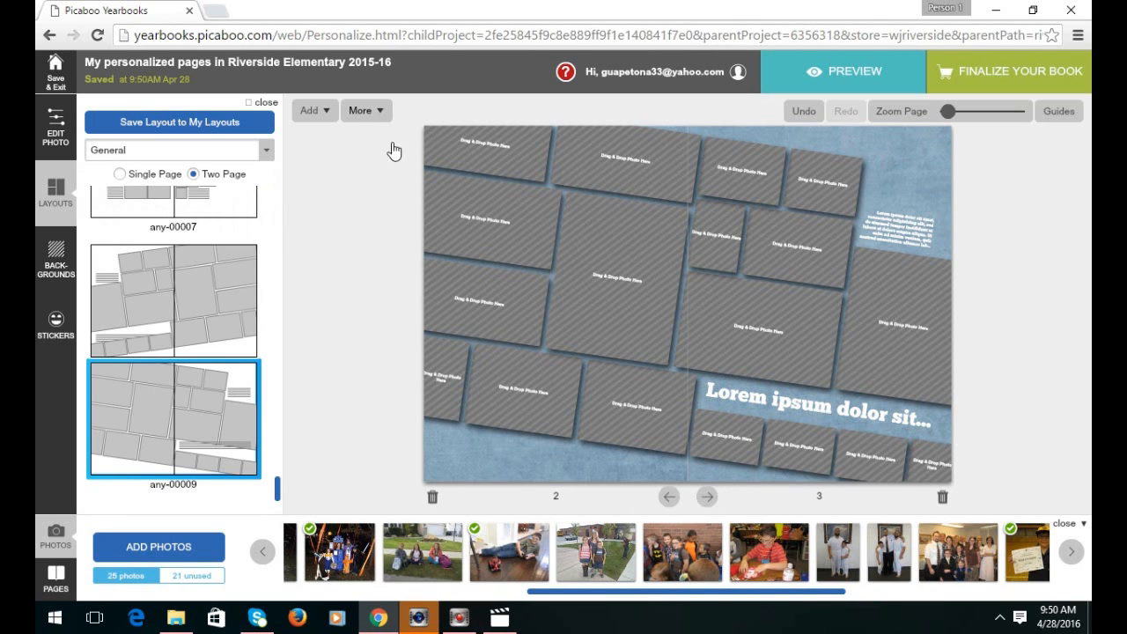
Enable Show Safety Zone from the More > View options so both pages show safety borders.
{"action": "left_click", "coordinate": [373, 113]}
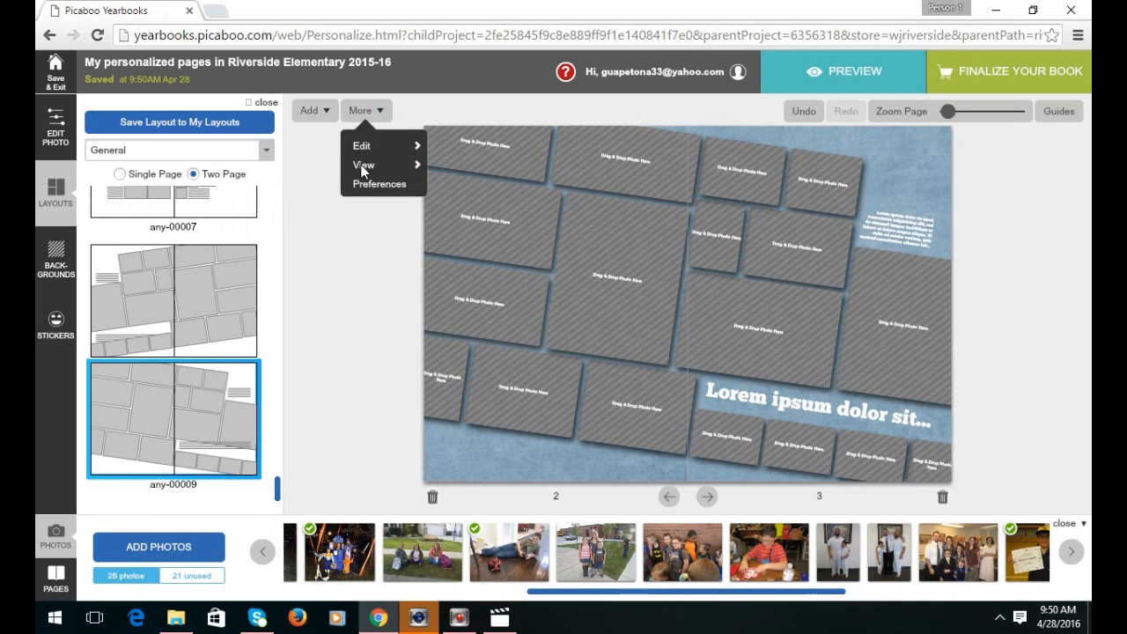
{"action": "mouse_move", "coordinate": [363, 170]}
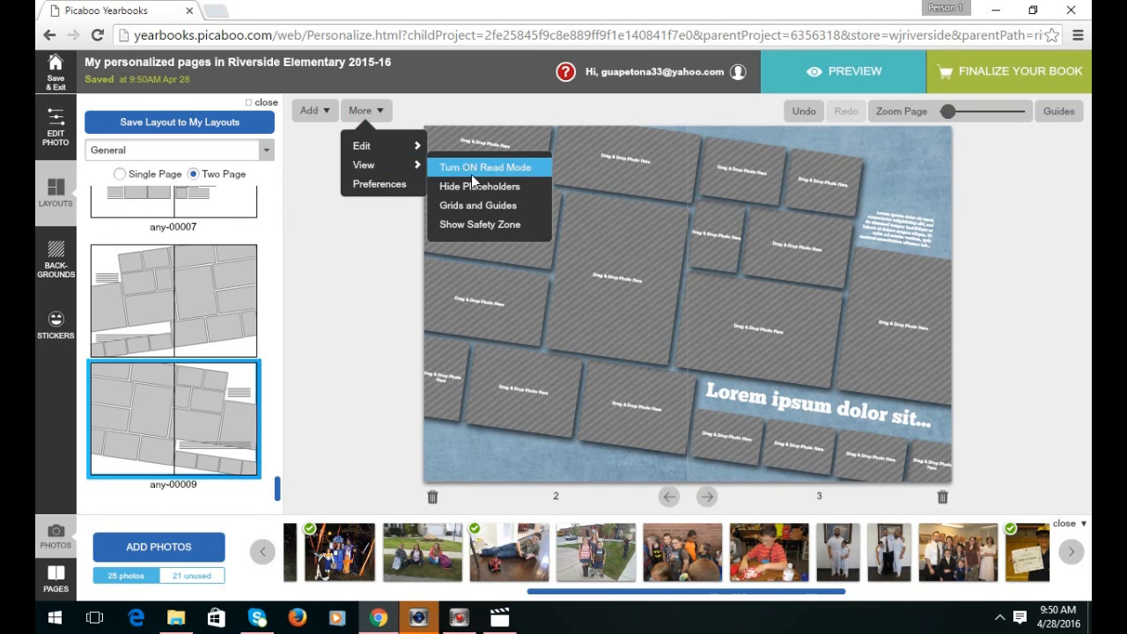
{"action": "left_click", "coordinate": [486, 226]}
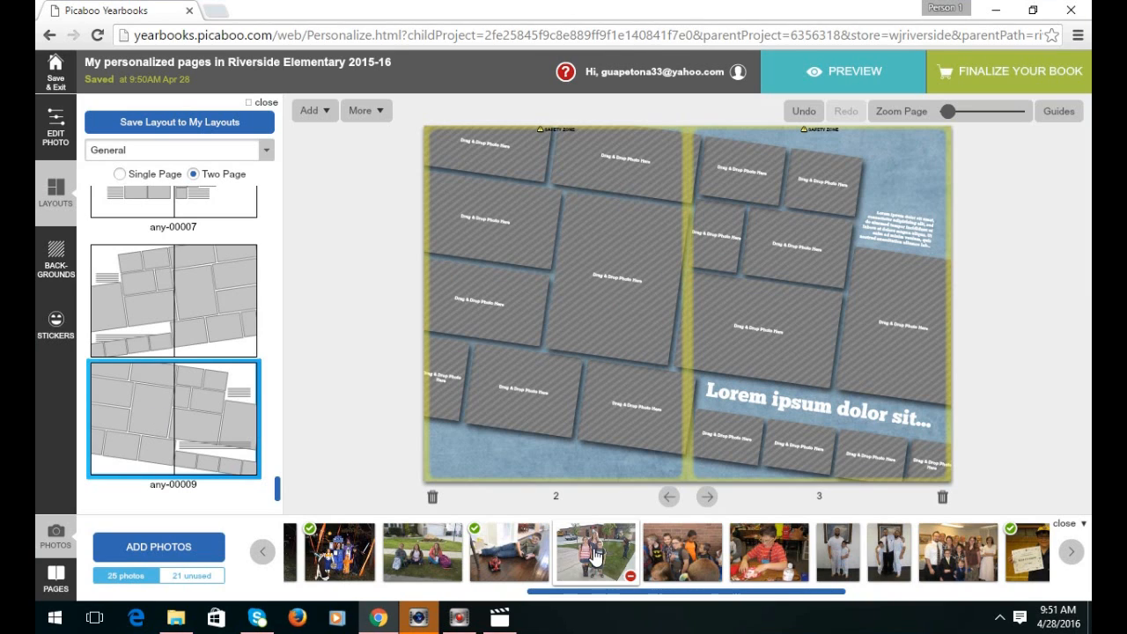
Put the outdoor photo of two girls on a lawn into a tilted page 3 frame, previewing it full size.
{"action": "left_click_drag", "start_coordinate": [602, 553], "coordinate": [756, 328]}
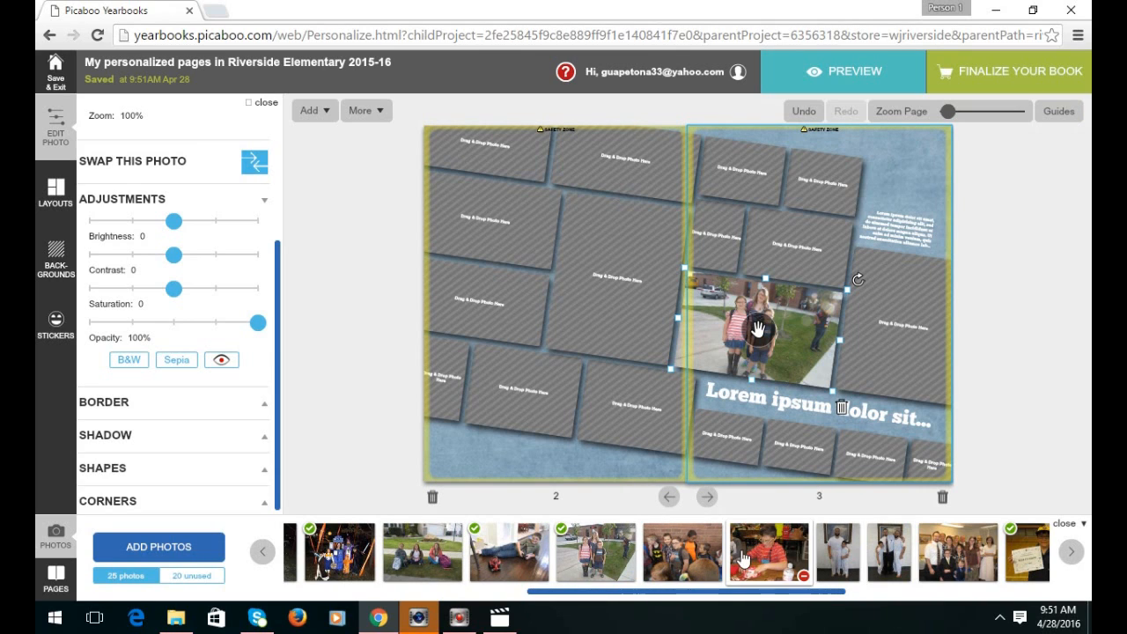
{"action": "left_click", "coordinate": [691, 555]}
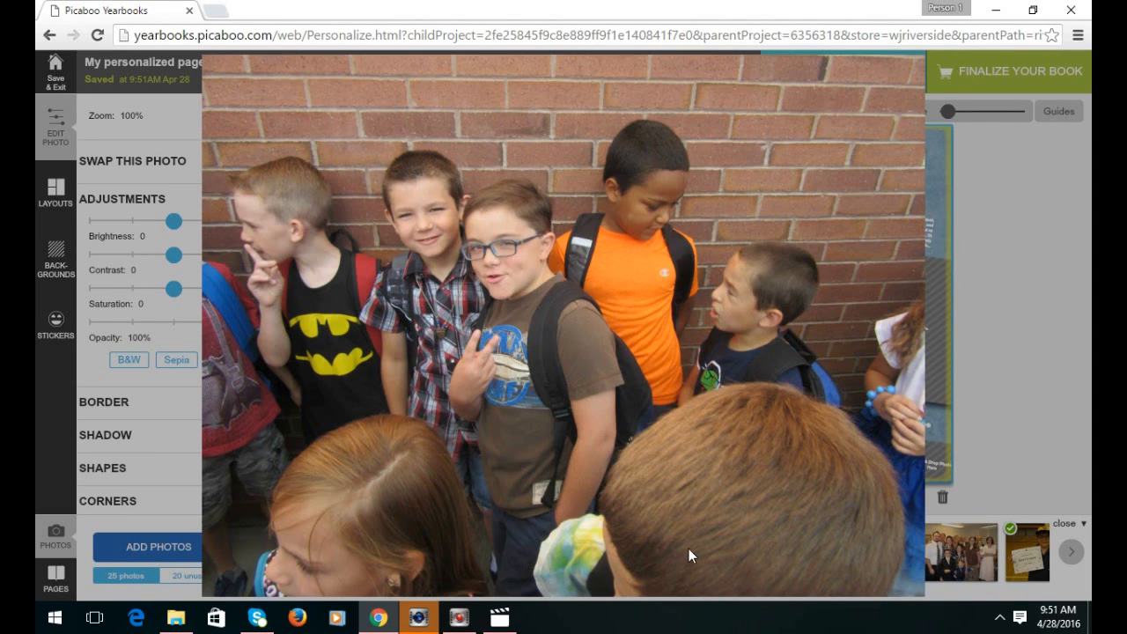
{"action": "left_click", "coordinate": [577, 278]}
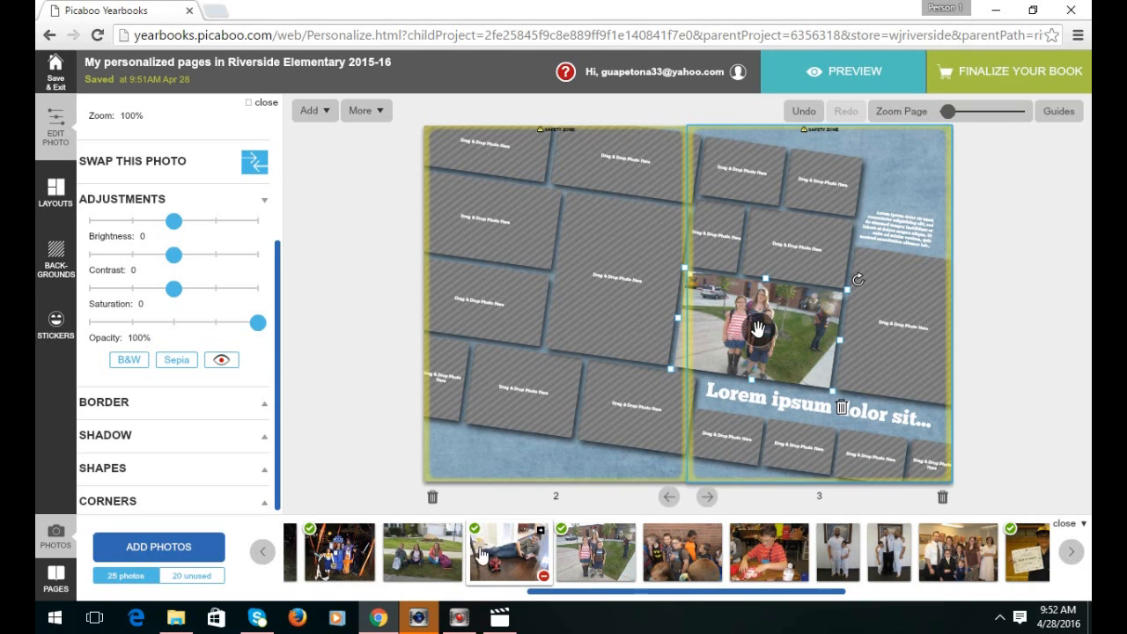
Filter to the 20 unused photos and place the bottle photo in page 3's small bottom-left frame, deleting the misplaced copy.
{"action": "left_click", "coordinate": [192, 577]}
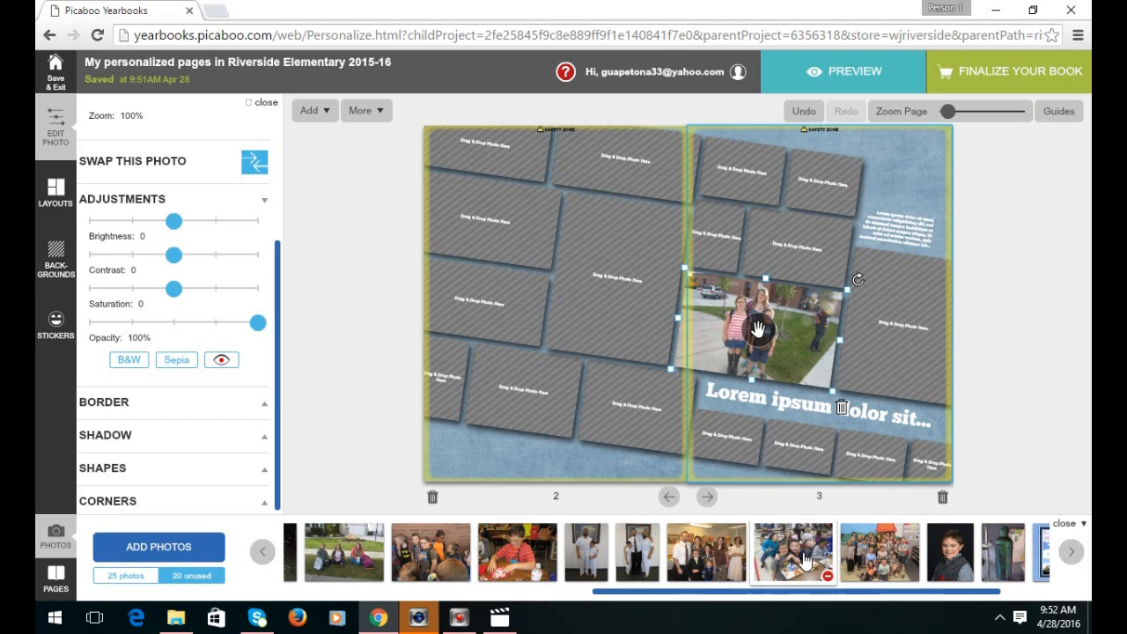
{"action": "left_click_drag", "start_coordinate": [728, 594], "coordinate": [869, 593]}
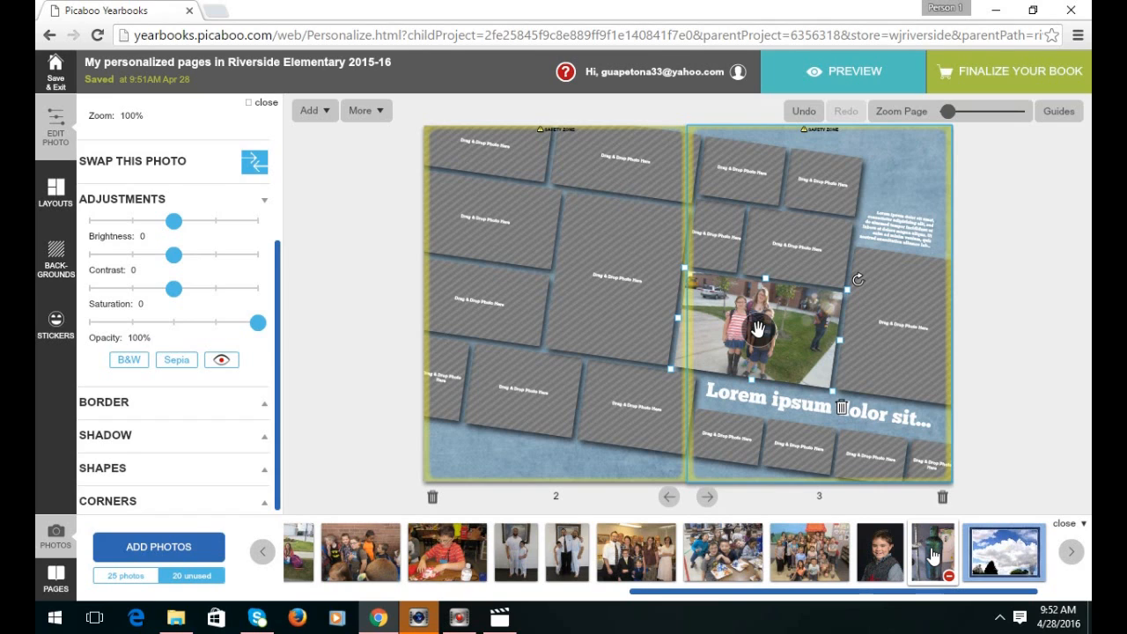
{"action": "left_click_drag", "start_coordinate": [933, 554], "coordinate": [721, 407]}
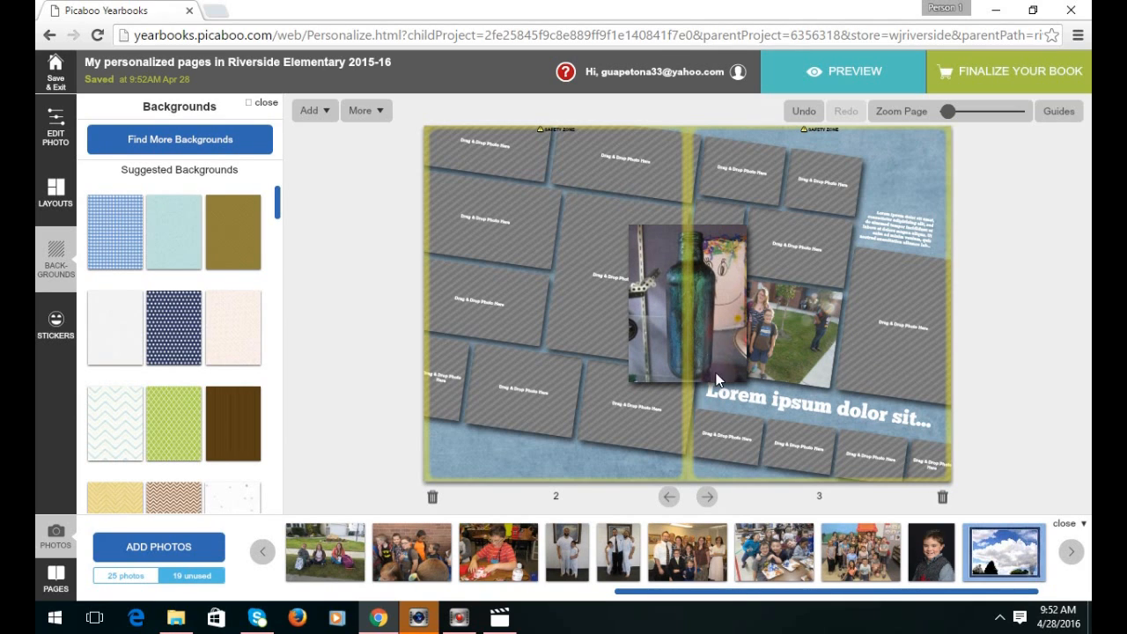
{"action": "left_click", "coordinate": [737, 299]}
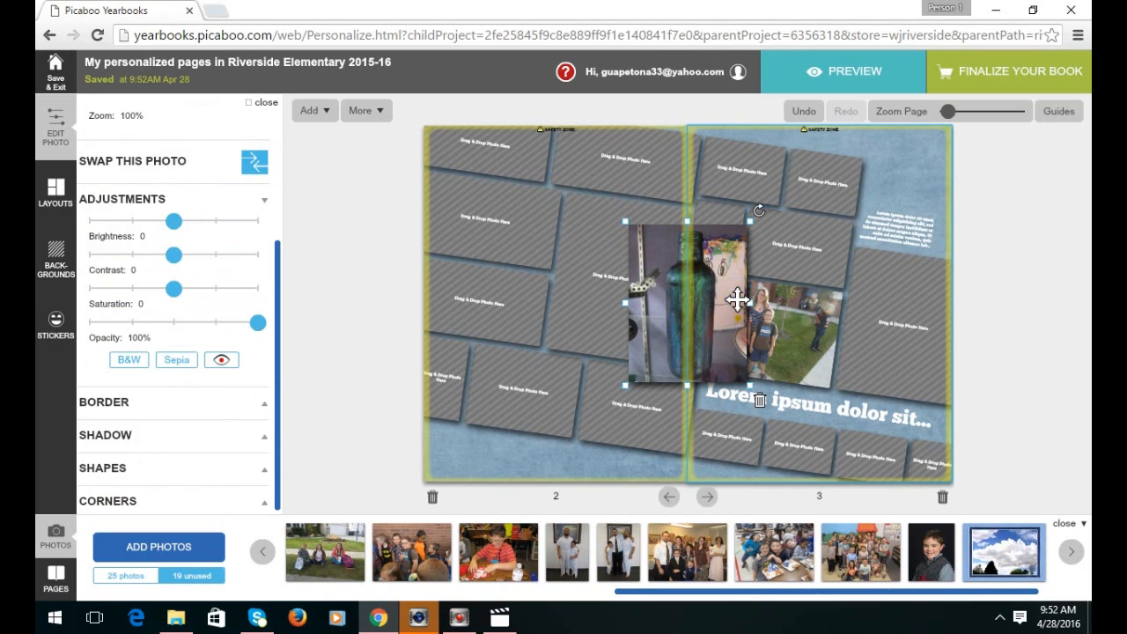
{"action": "left_click", "coordinate": [760, 401]}
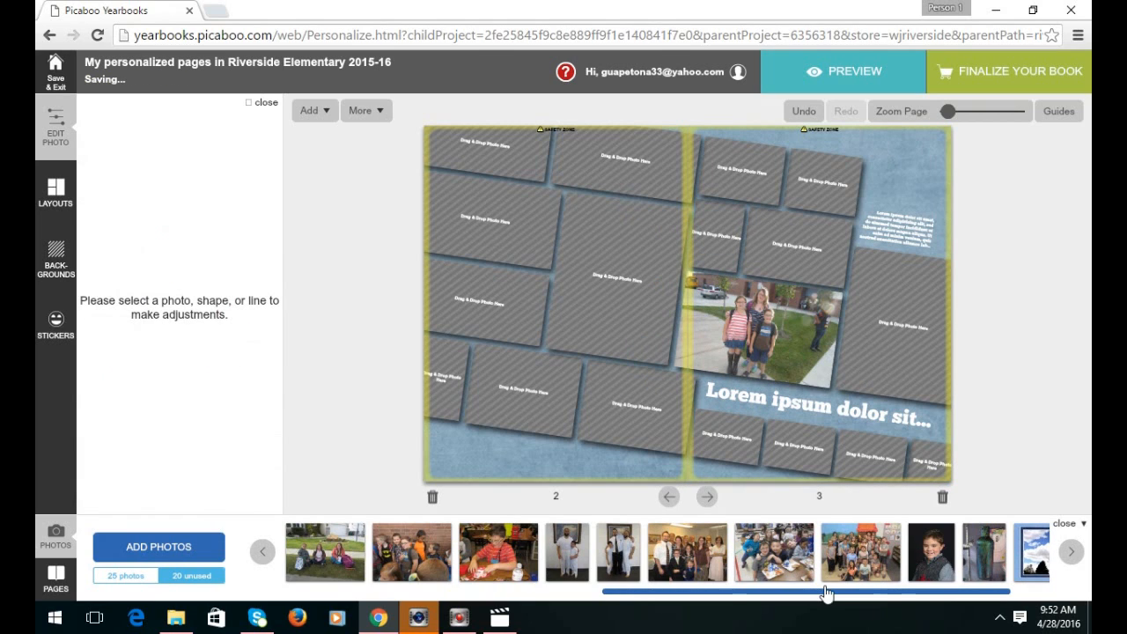
{"action": "left_click_drag", "start_coordinate": [821, 593], "coordinate": [873, 593]}
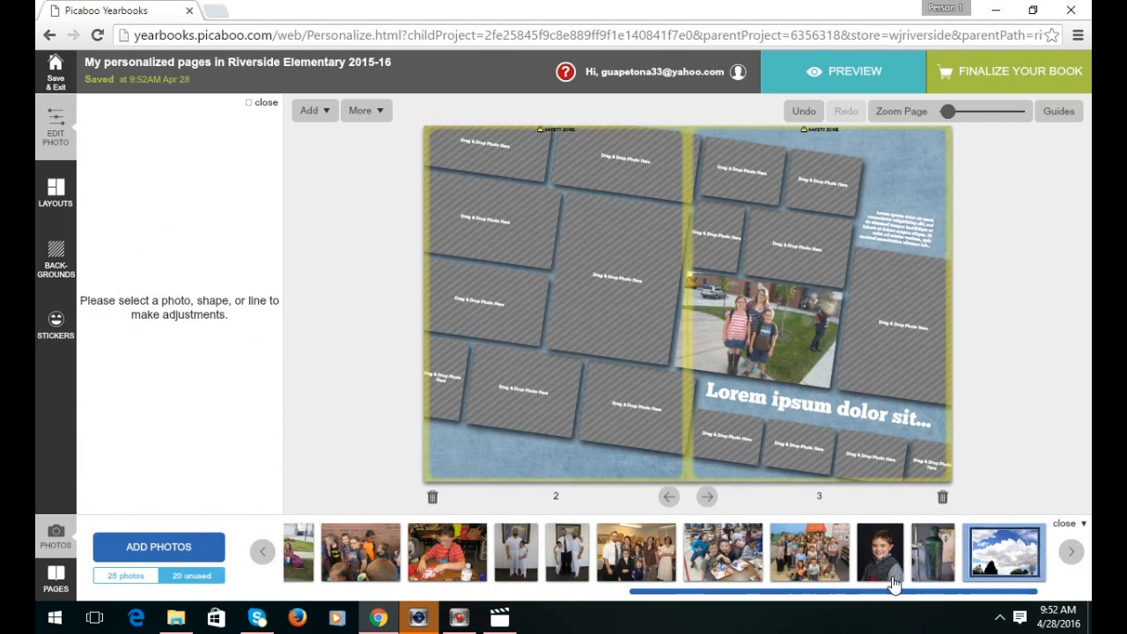
{"action": "left_click_drag", "start_coordinate": [918, 553], "coordinate": [722, 437]}
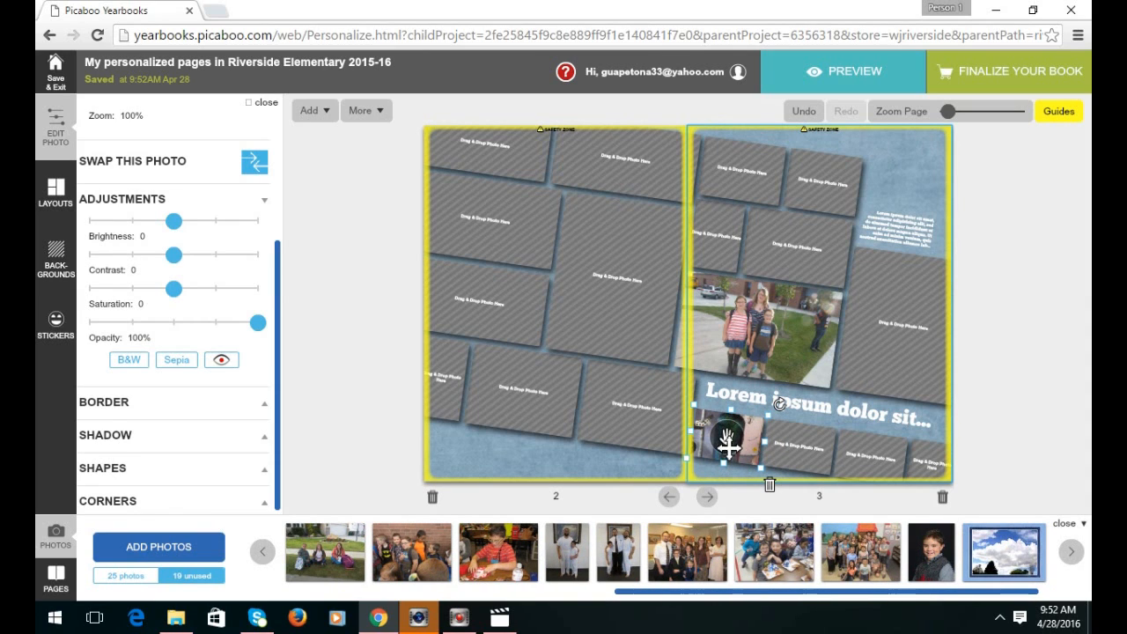
Narrow the Lorem ipsum heading from its left side and make the bottle photo taller and narrower.
{"action": "left_click", "coordinate": [815, 405]}
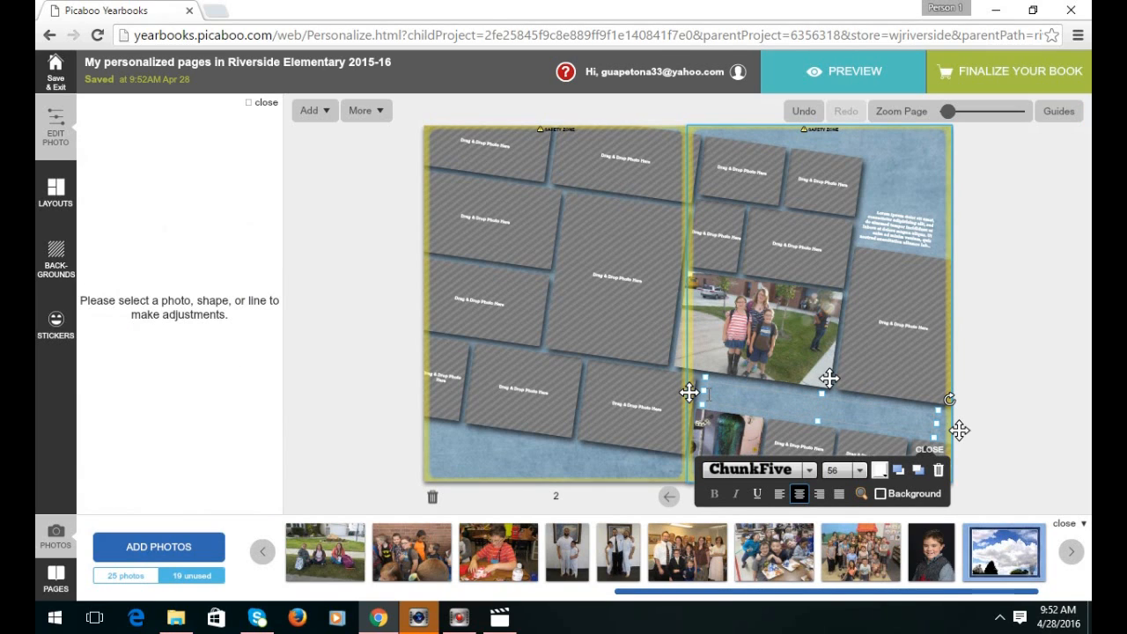
{"action": "left_click_drag", "start_coordinate": [705, 398], "coordinate": [773, 393]}
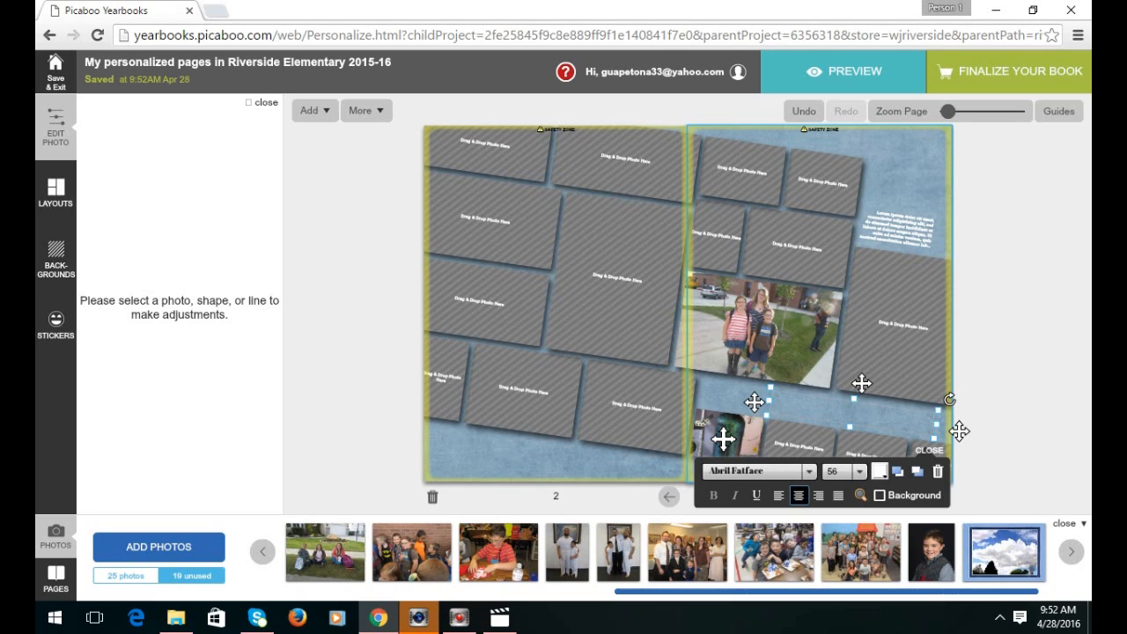
{"action": "left_click", "coordinate": [730, 436]}
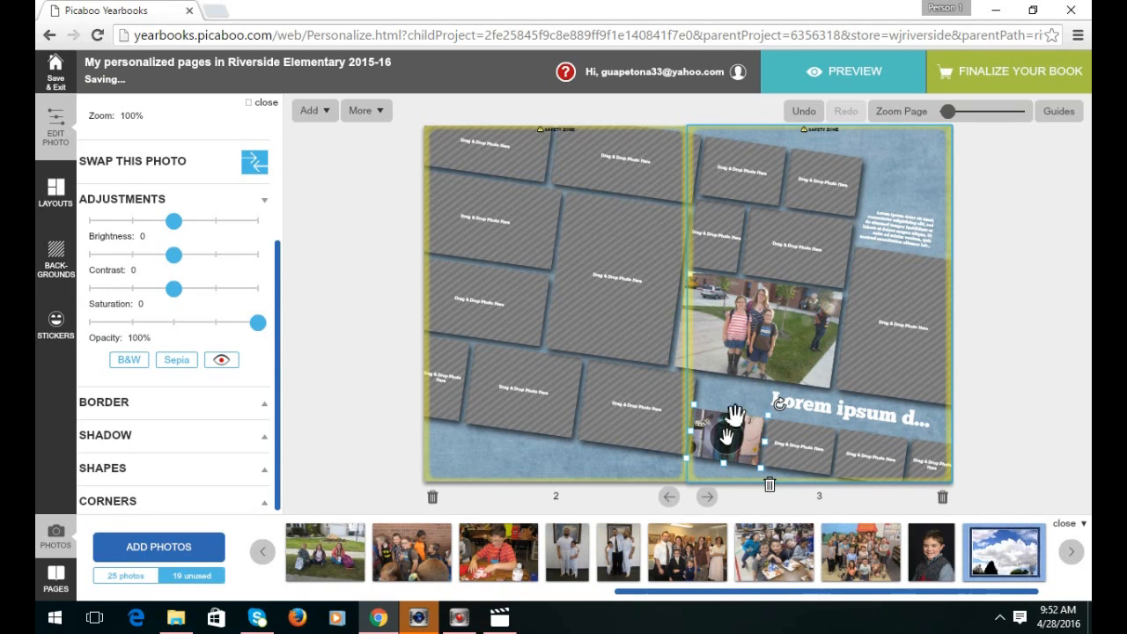
{"action": "left_click_drag", "start_coordinate": [734, 409], "coordinate": [736, 397]}
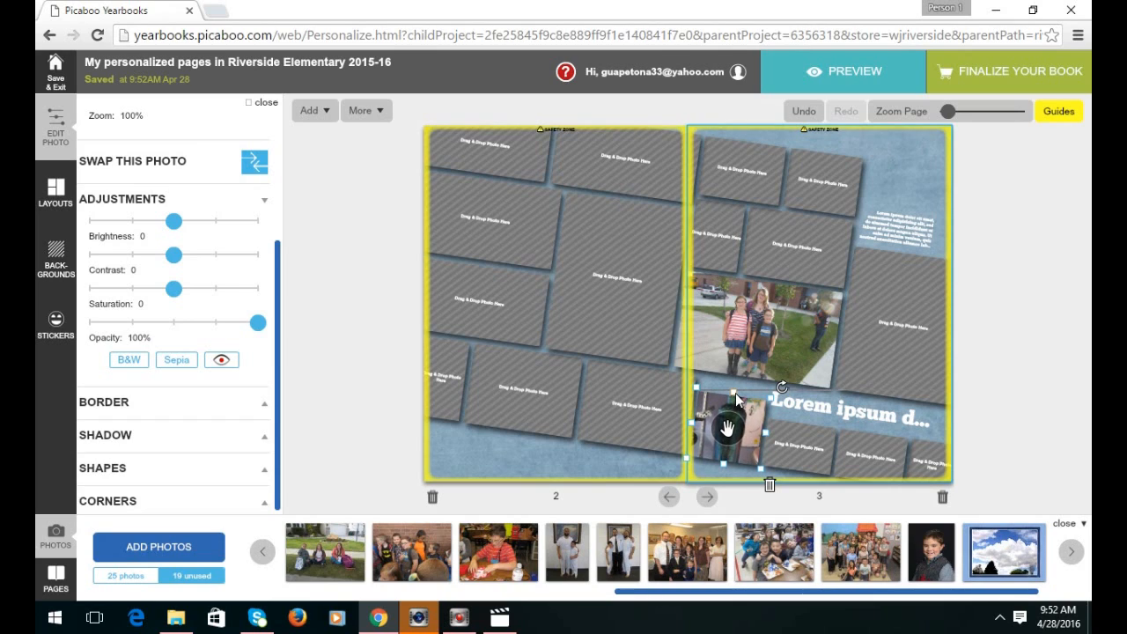
{"action": "left_click_drag", "start_coordinate": [736, 380], "coordinate": [734, 377]}
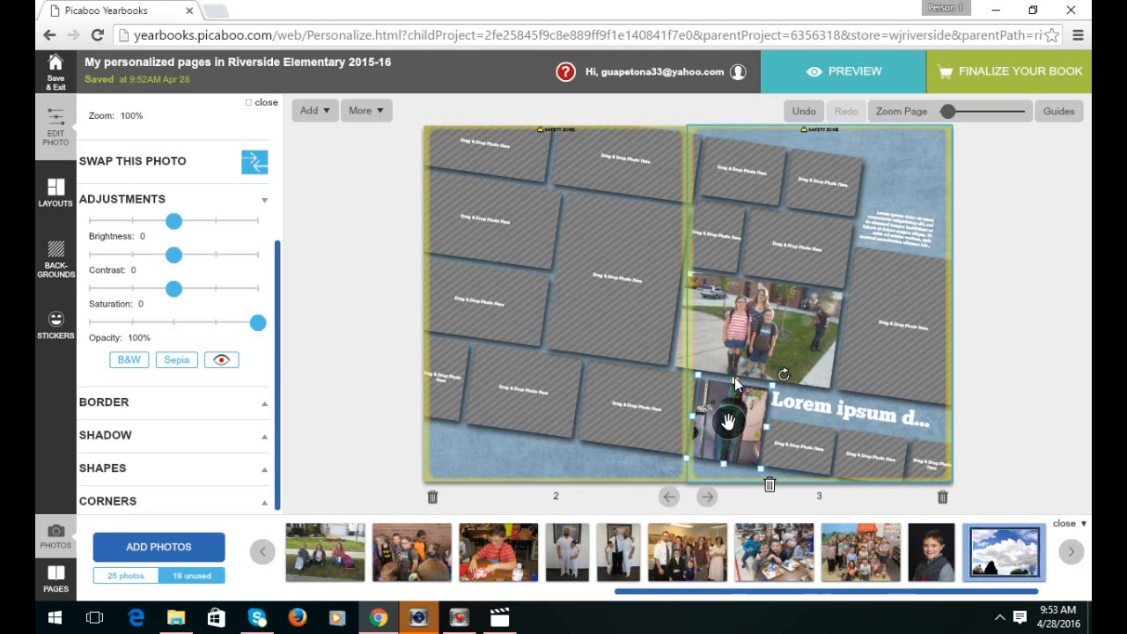
{"action": "left_click_drag", "start_coordinate": [735, 377], "coordinate": [734, 376]}
{"action": "left_click_drag", "start_coordinate": [770, 425], "coordinate": [745, 419]}
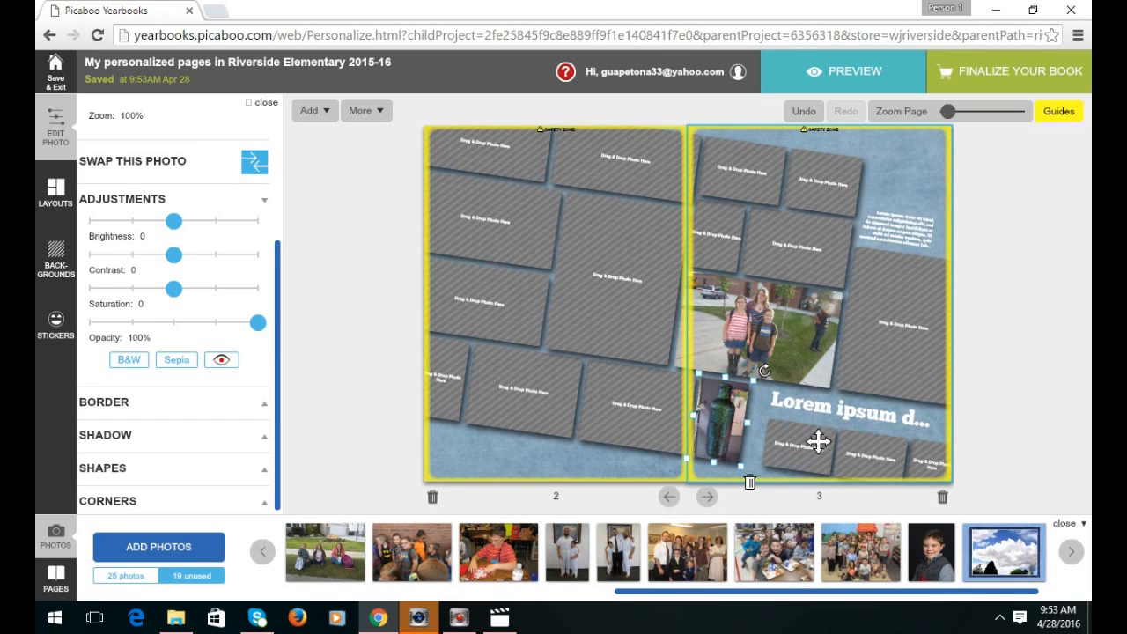
{"action": "left_click", "coordinate": [785, 436]}
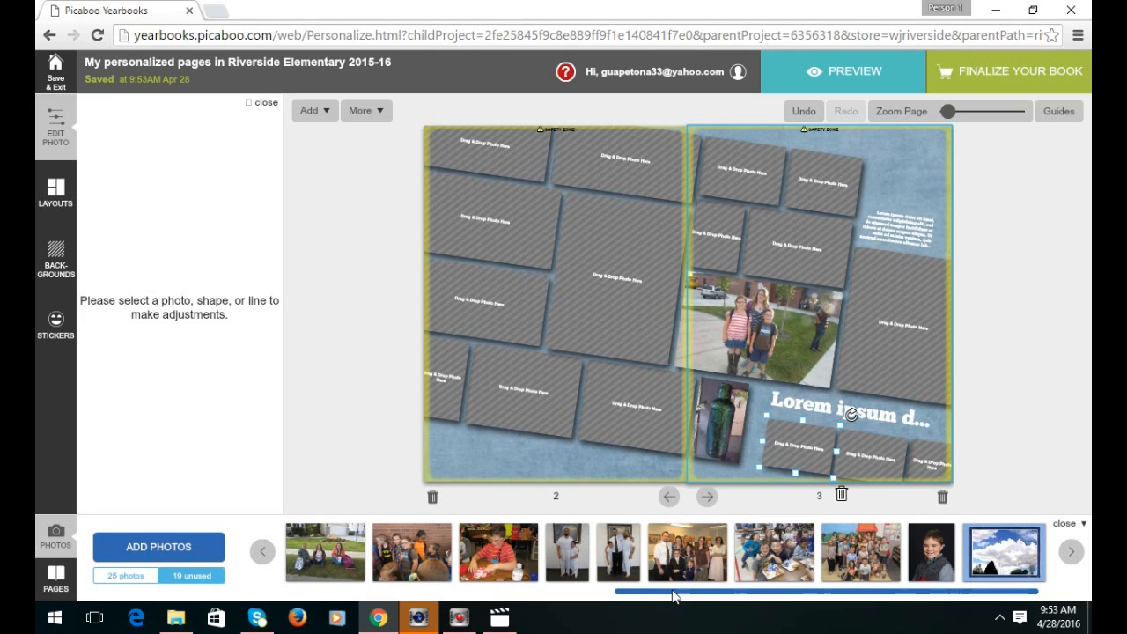
Add the drawing photo to a page 2 frame, shift it inside, and trim the frame's left edge.
{"action": "left_click_drag", "start_coordinate": [749, 597], "coordinate": [421, 619]}
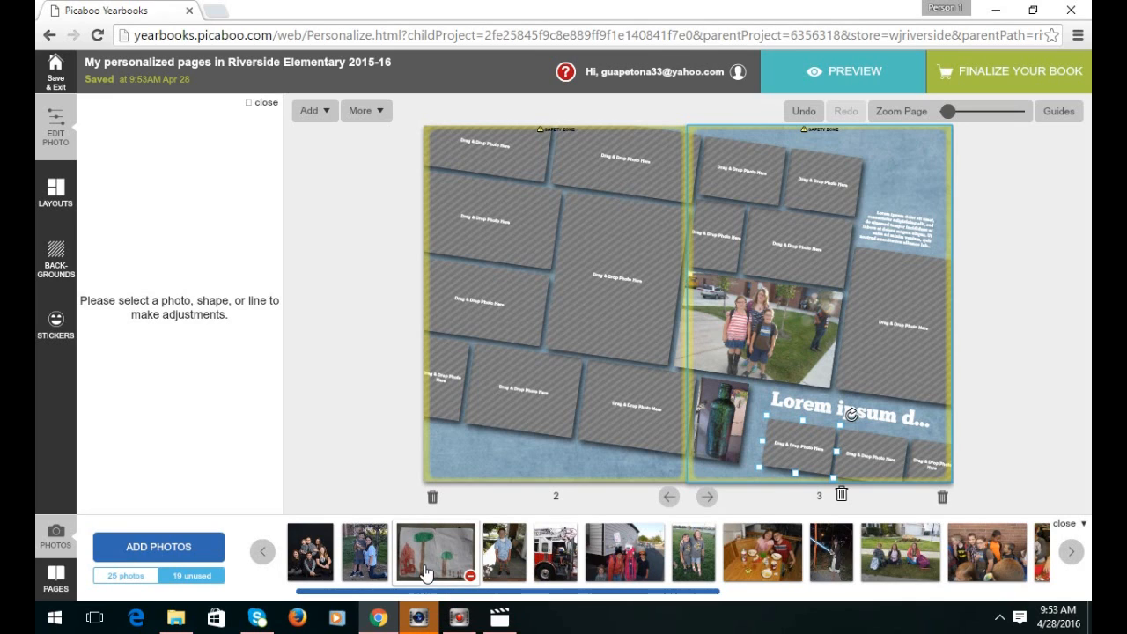
{"action": "mouse_move", "coordinate": [434, 559]}
{"action": "left_mouse_down"}
{"action": "mouse_move", "coordinate": [429, 497]}
{"action": "mouse_move", "coordinate": [474, 187]}
{"action": "mouse_move", "coordinate": [477, 201]}
{"action": "left_mouse_up"}
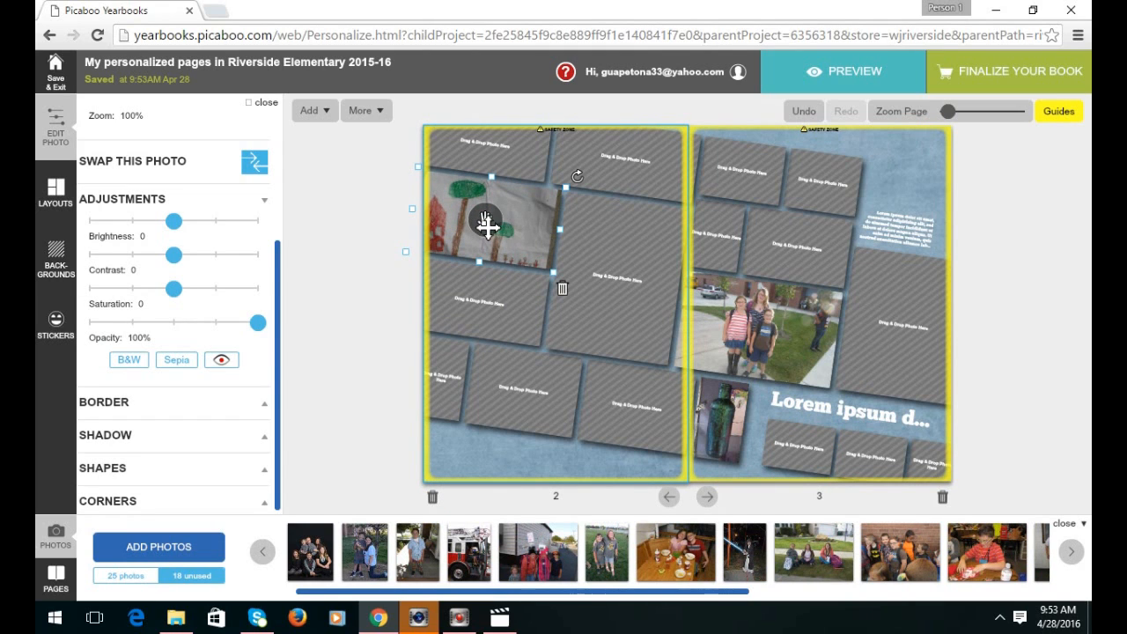
{"action": "left_click", "coordinate": [486, 223]}
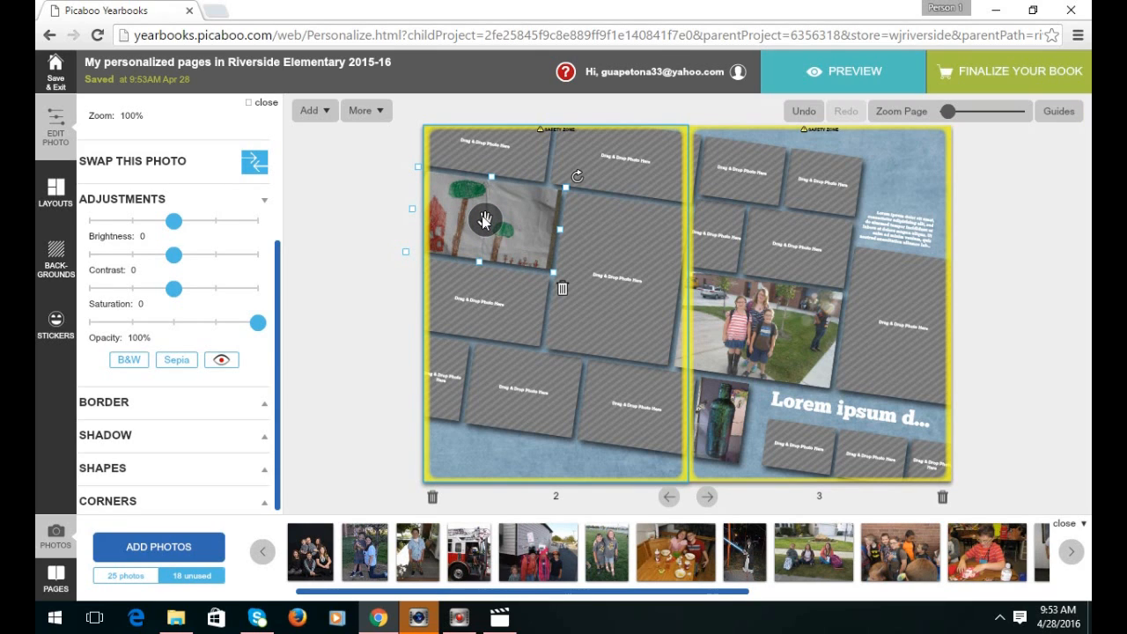
{"action": "mouse_move", "coordinate": [484, 220]}
{"action": "left_mouse_down"}
{"action": "mouse_move", "coordinate": [519, 212]}
{"action": "mouse_move", "coordinate": [478, 219]}
{"action": "left_mouse_up"}
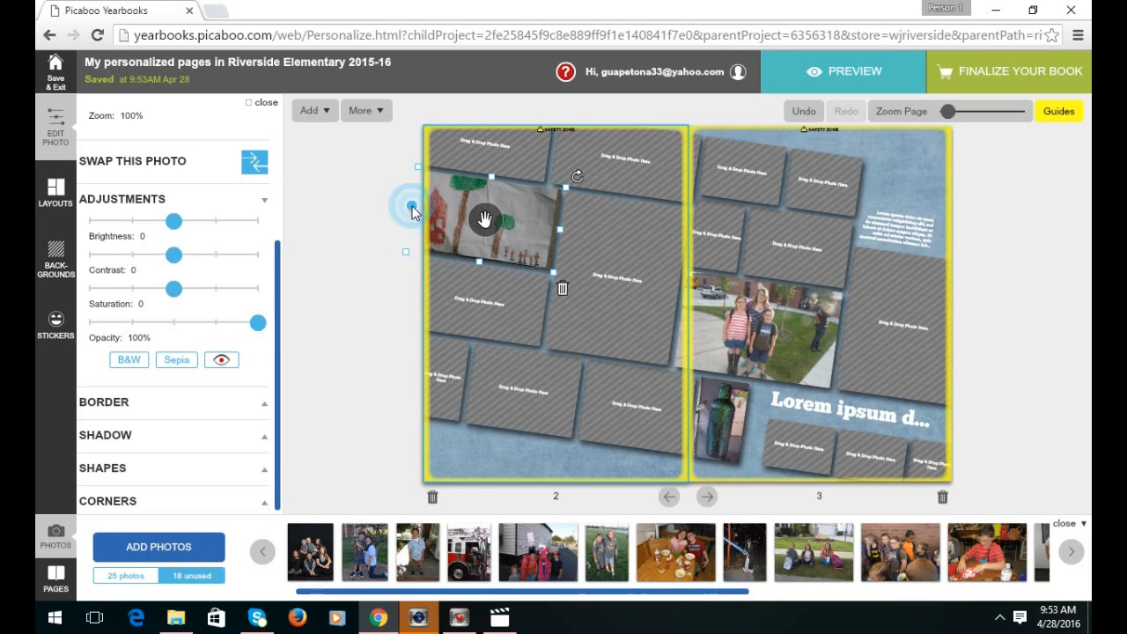
{"action": "left_click_drag", "start_coordinate": [415, 214], "coordinate": [428, 214]}
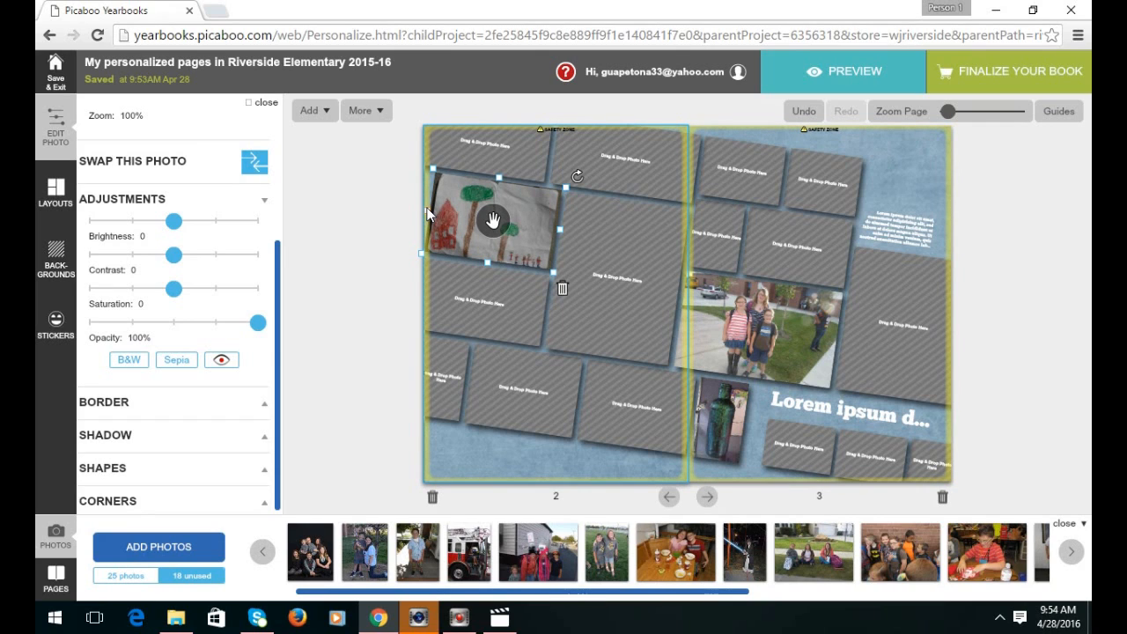
{"action": "left_click_drag", "start_coordinate": [428, 214], "coordinate": [428, 209]}
Show all 25 photos and place the drawing in page 3's small frame, zoomed to 341% and panned.
{"action": "left_click", "coordinate": [127, 576]}
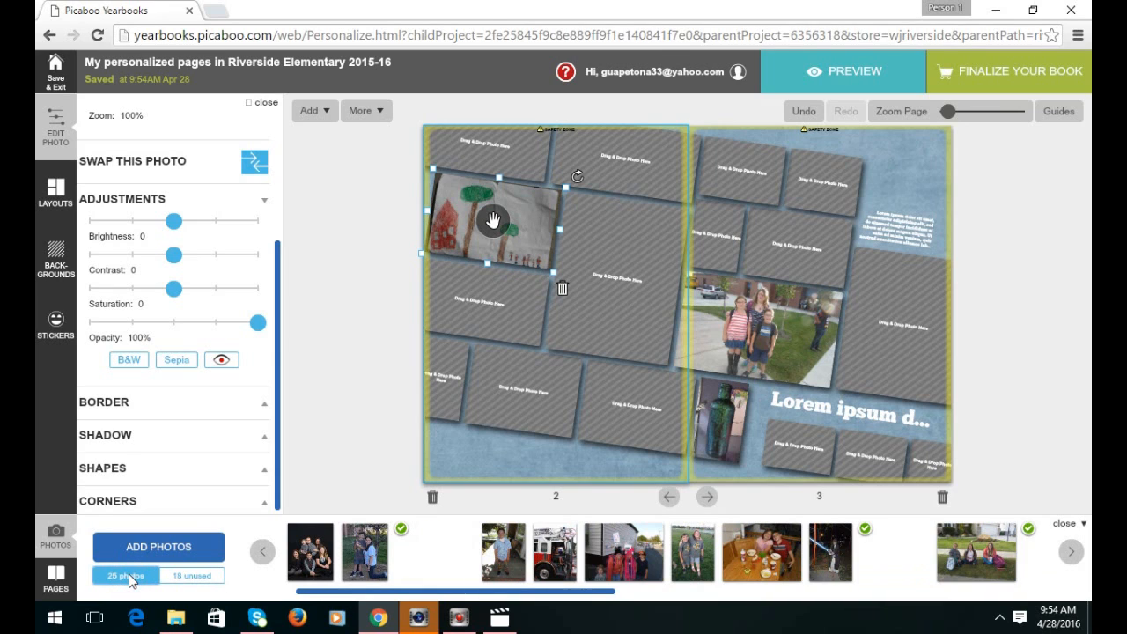
{"action": "mouse_move", "coordinate": [427, 565]}
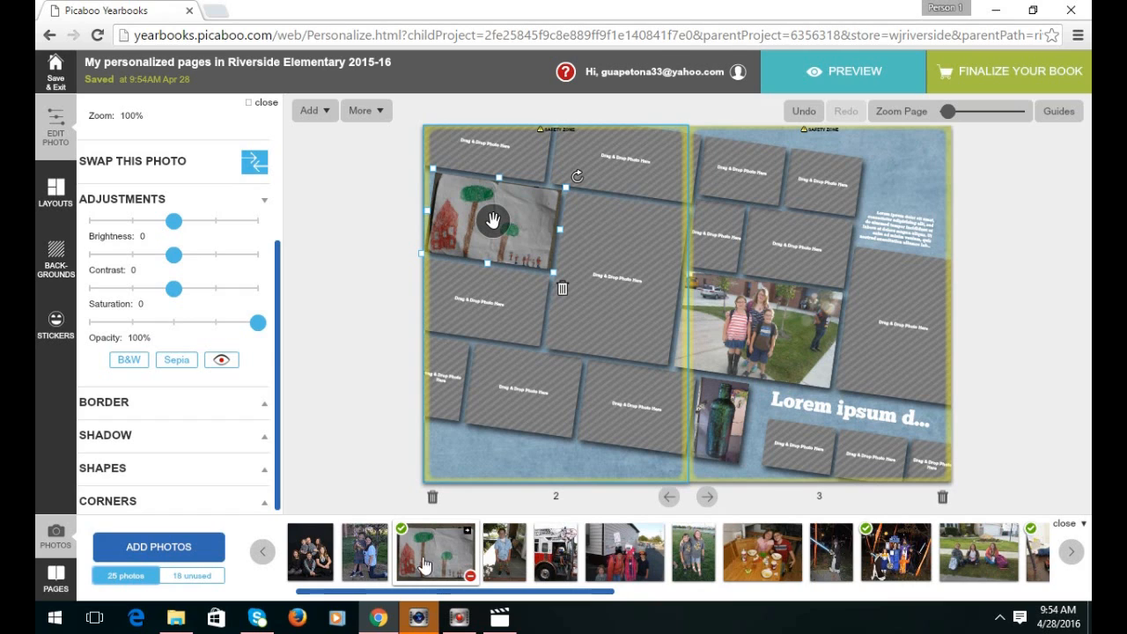
{"action": "mouse_move", "coordinate": [437, 562]}
{"action": "left_mouse_down"}
{"action": "mouse_move", "coordinate": [458, 539]}
{"action": "mouse_move", "coordinate": [880, 440]}
{"action": "mouse_move", "coordinate": [850, 464]}
{"action": "mouse_move", "coordinate": [803, 467]}
{"action": "left_mouse_up"}
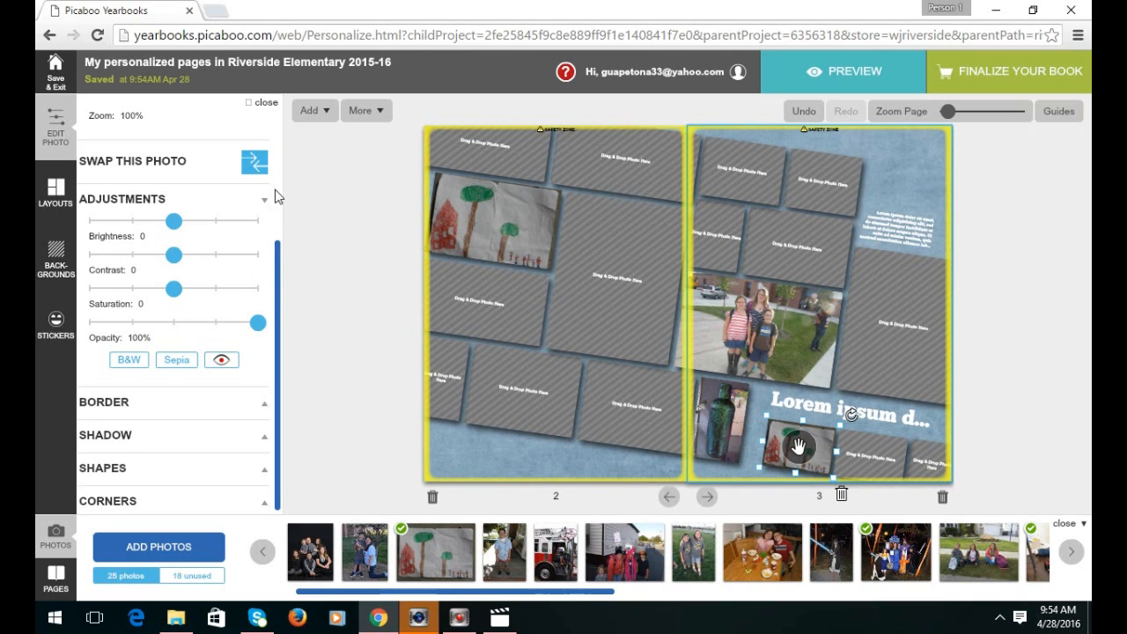
{"action": "scroll", "coordinate": [280, 269], "scroll_direction": "up", "scroll_amount": 1}
{"action": "left_click_drag", "start_coordinate": [93, 201], "coordinate": [148, 201]}
{"action": "left_click_drag", "start_coordinate": [797, 445], "coordinate": [727, 393]}
{"action": "left_click_drag", "start_coordinate": [149, 201], "coordinate": [191, 201]}
{"action": "left_click_drag", "start_coordinate": [803, 446], "coordinate": [805, 440]}
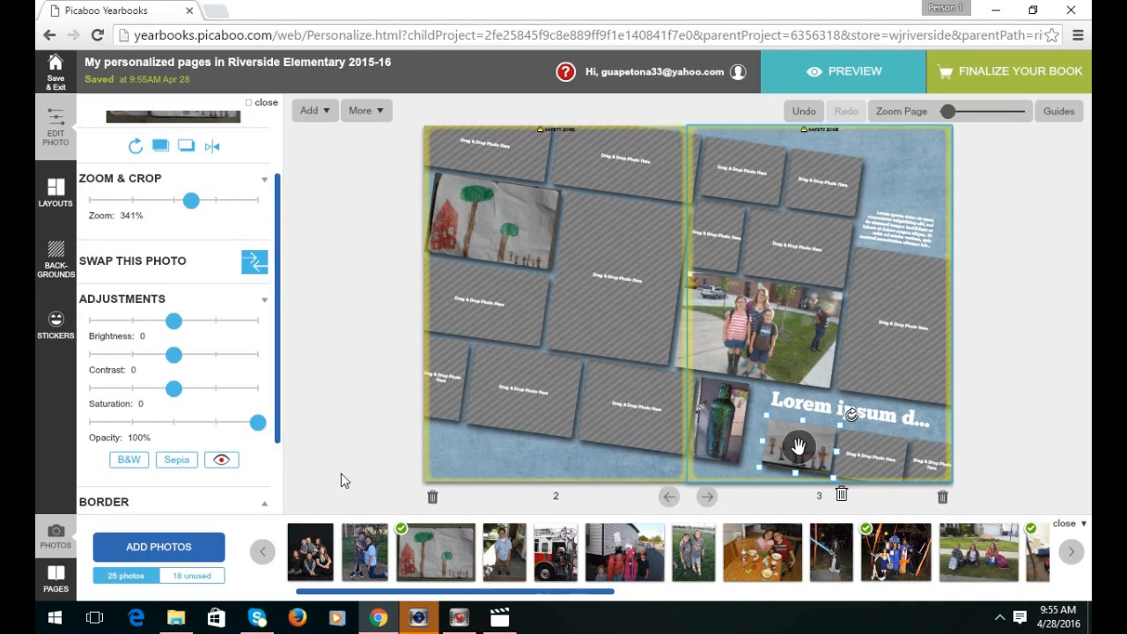
Reset the EAGLE keyword search in the sticker library, close it, and select page 2's background.
{"action": "left_click", "coordinate": [49, 333]}
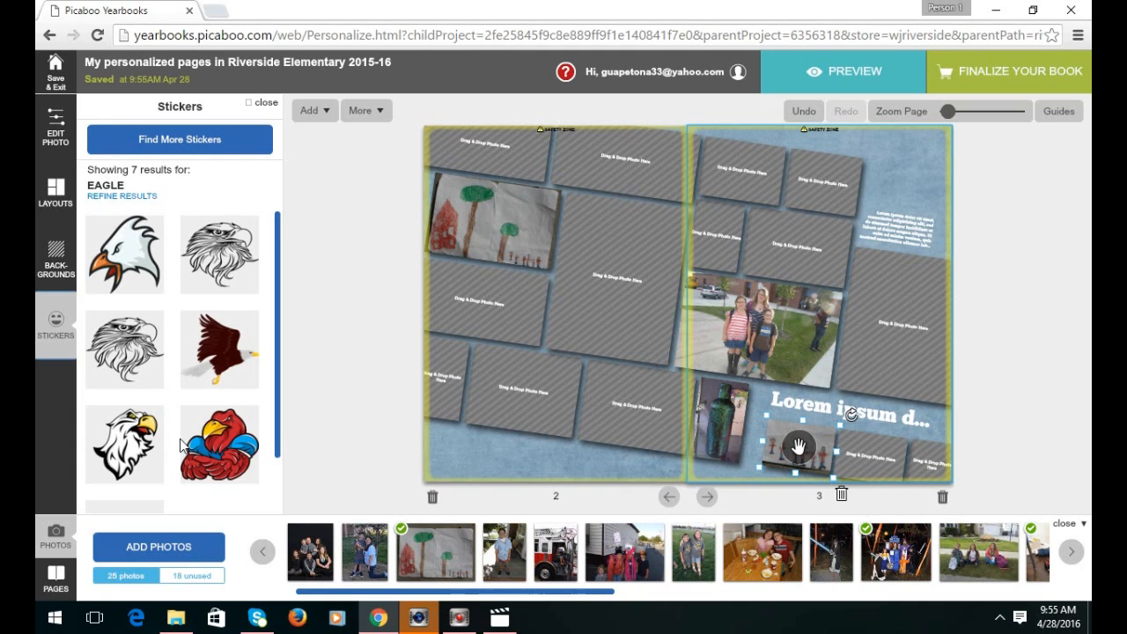
{"action": "left_click", "coordinate": [189, 141]}
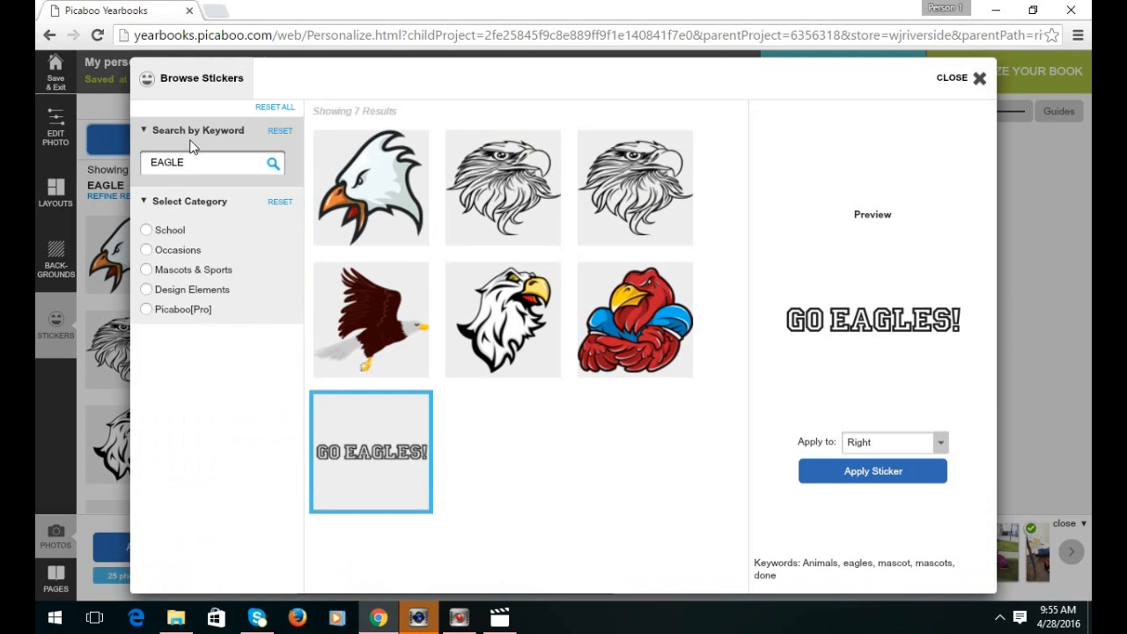
{"action": "left_click", "coordinate": [280, 132]}
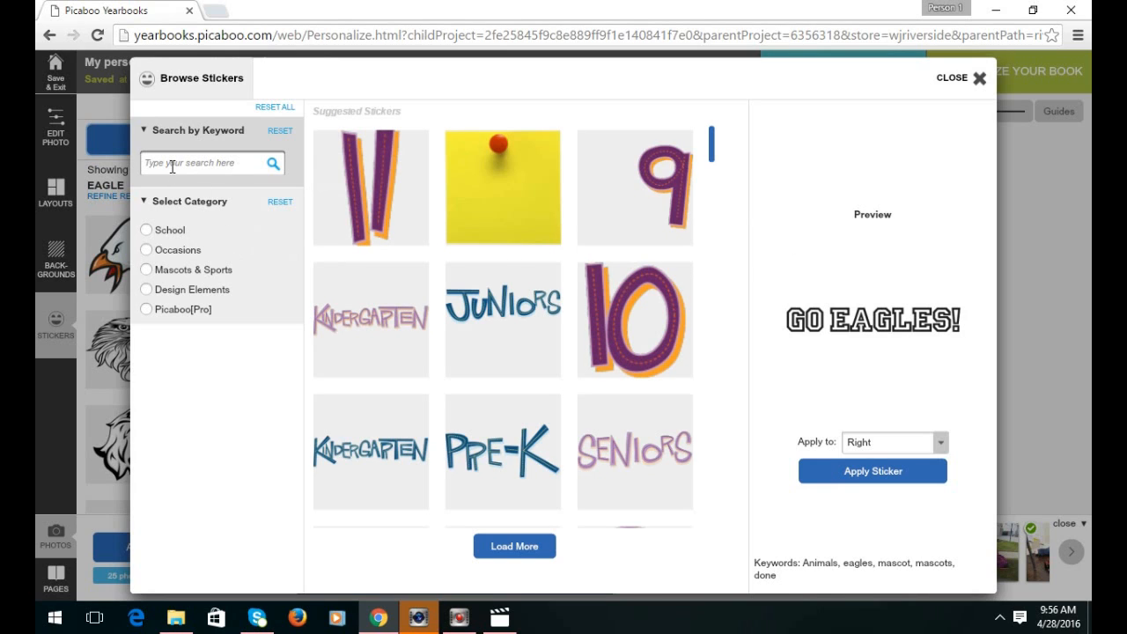
{"action": "left_click", "coordinate": [980, 79]}
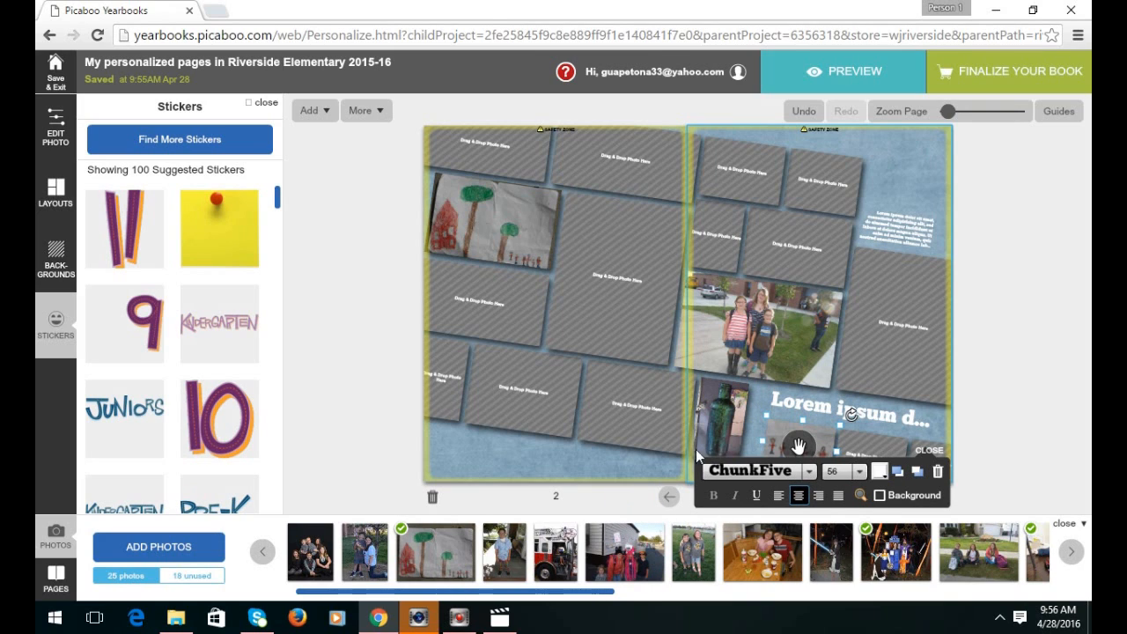
{"action": "left_click", "coordinate": [586, 460]}
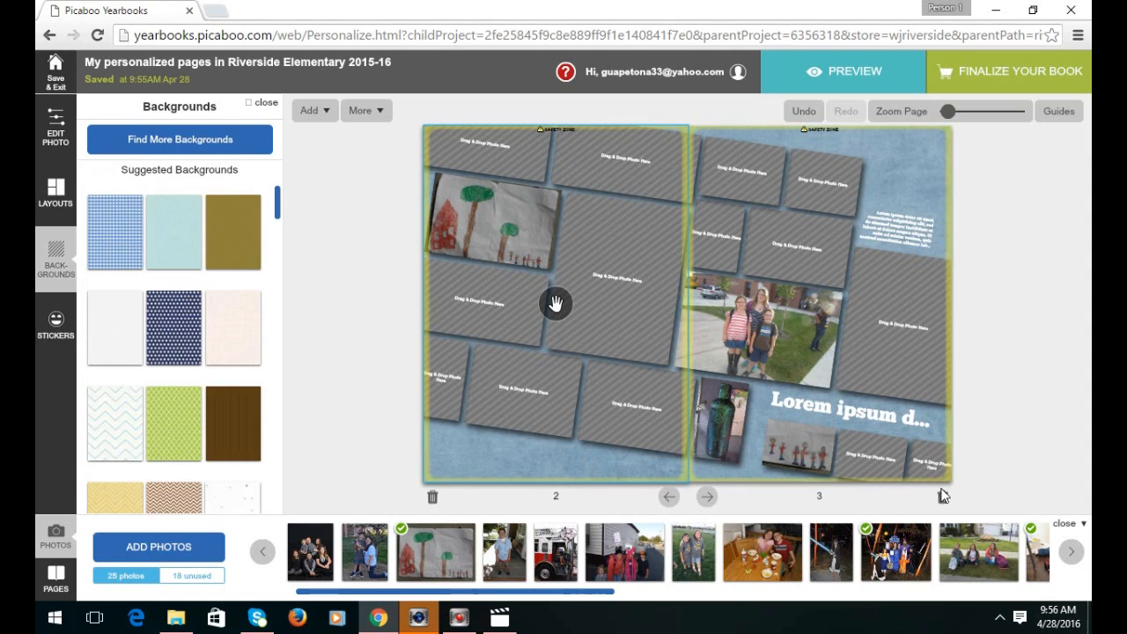
Advance to blank page 4 and open a preview of the whole yearbook.
{"action": "left_click", "coordinate": [710, 498]}
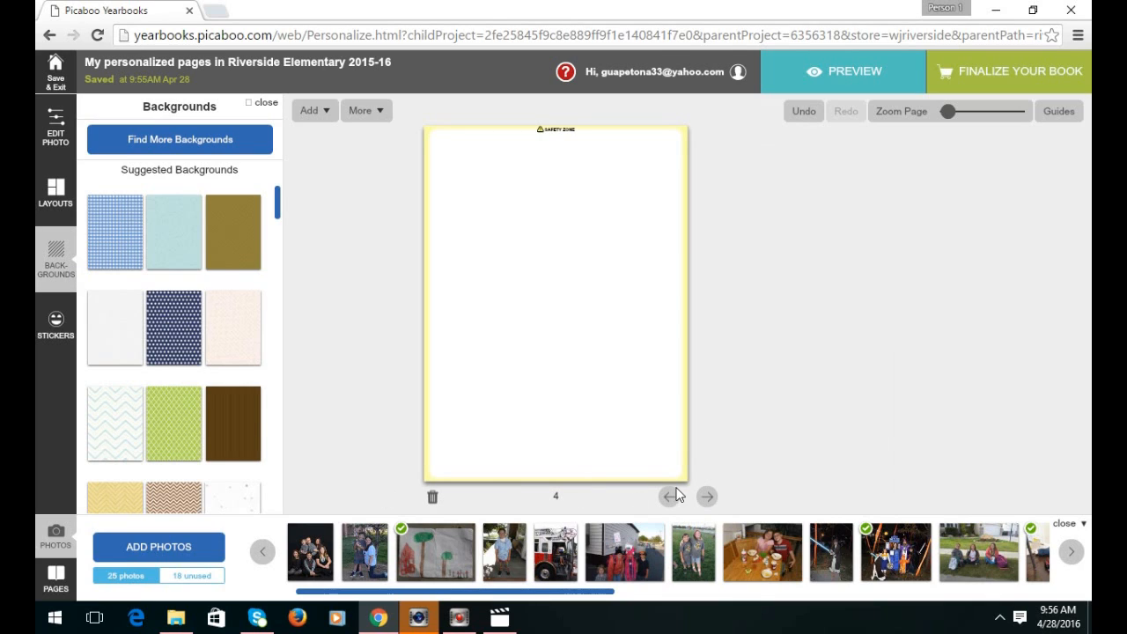
{"action": "left_click", "coordinate": [839, 79]}
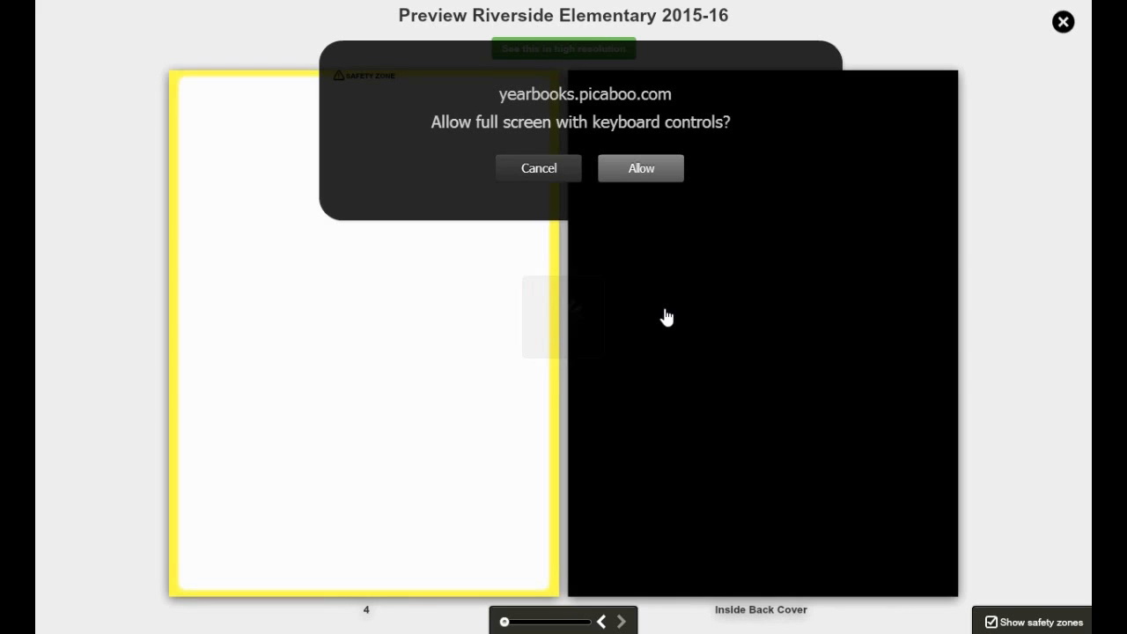
Allow full screen, flip the preview back spread by spread to the eagle cover, then close it.
{"action": "left_click", "coordinate": [625, 175]}
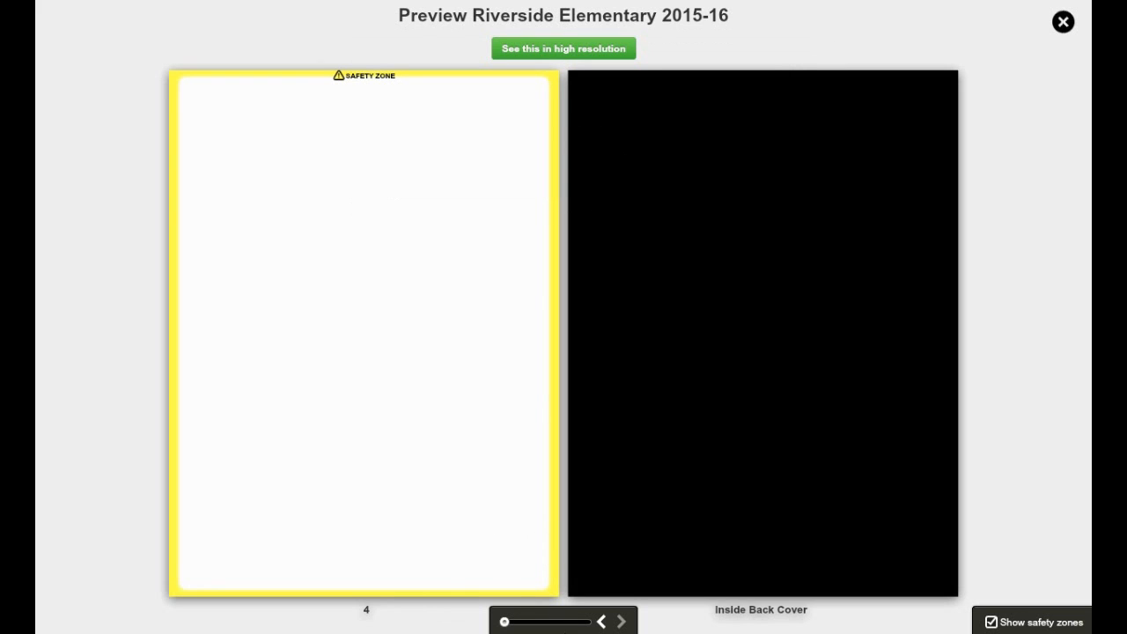
{"action": "left_click", "coordinate": [602, 623]}
{"action": "left_click", "coordinate": [601, 622]}
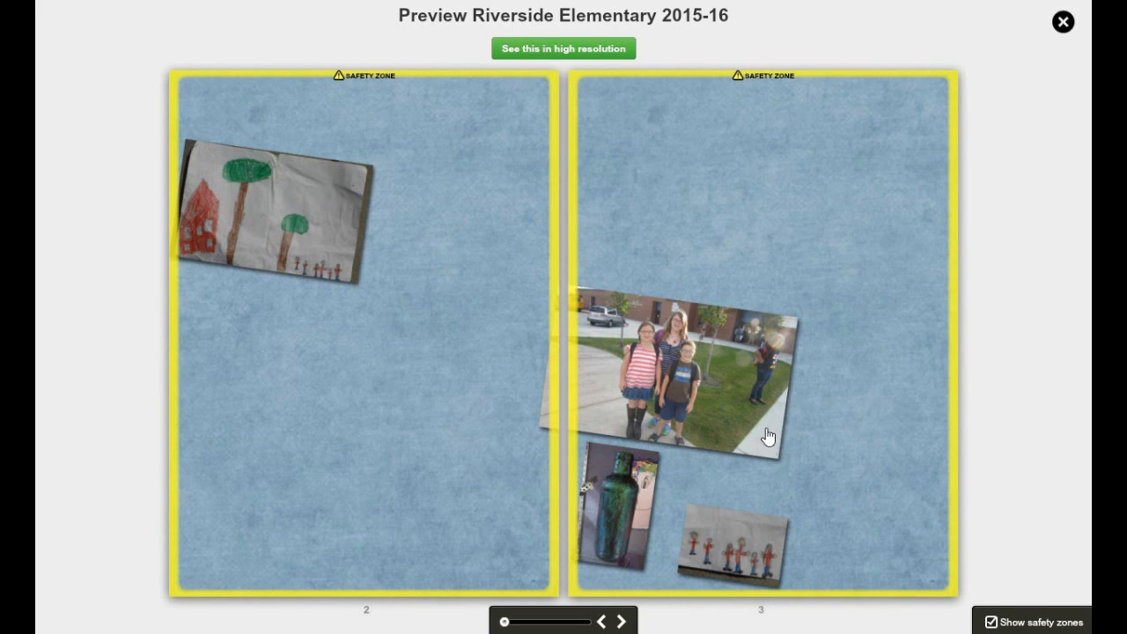
{"action": "left_click", "coordinate": [604, 622]}
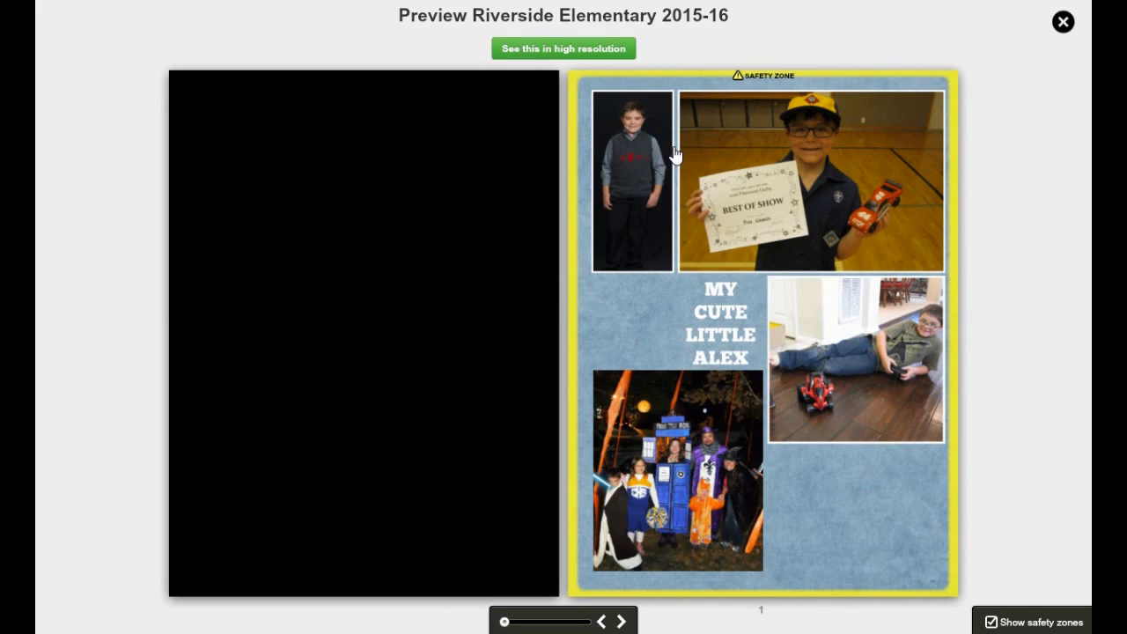
{"action": "left_click", "coordinate": [601, 622]}
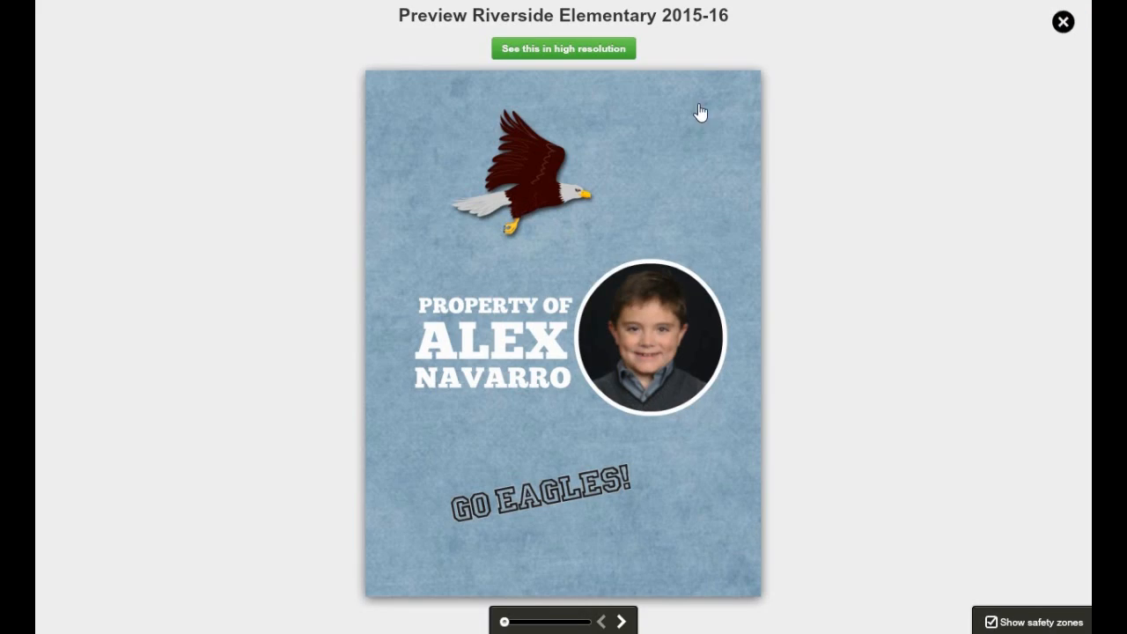
{"action": "left_click", "coordinate": [1063, 24]}
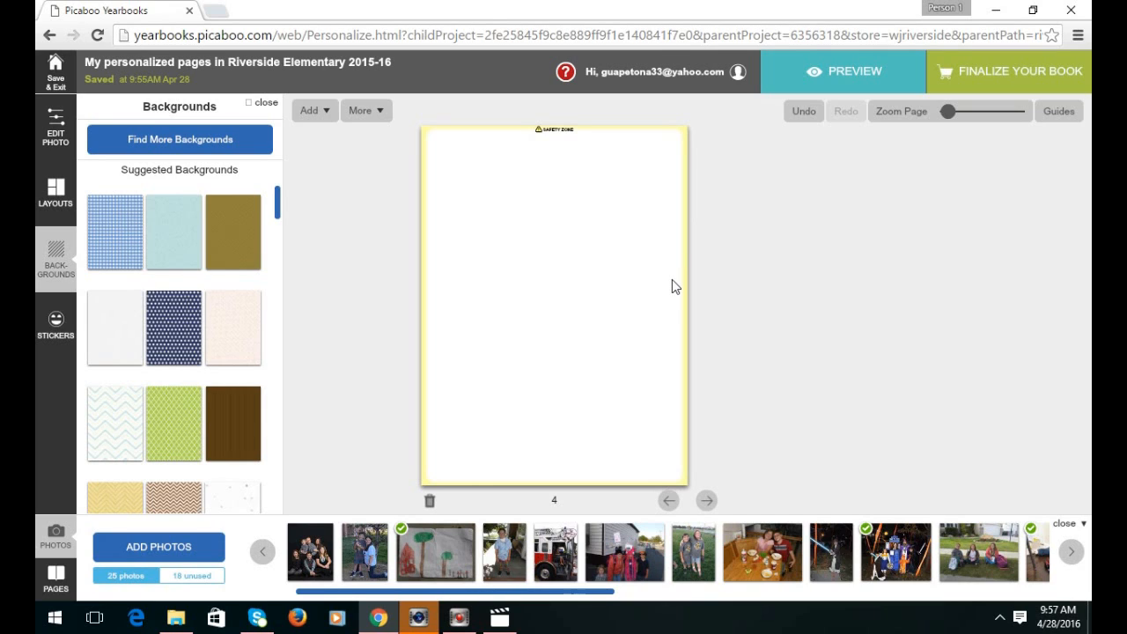
Select the Cover in the page navigator to edit the eagle cover again.
{"action": "left_click", "coordinate": [990, 83]}
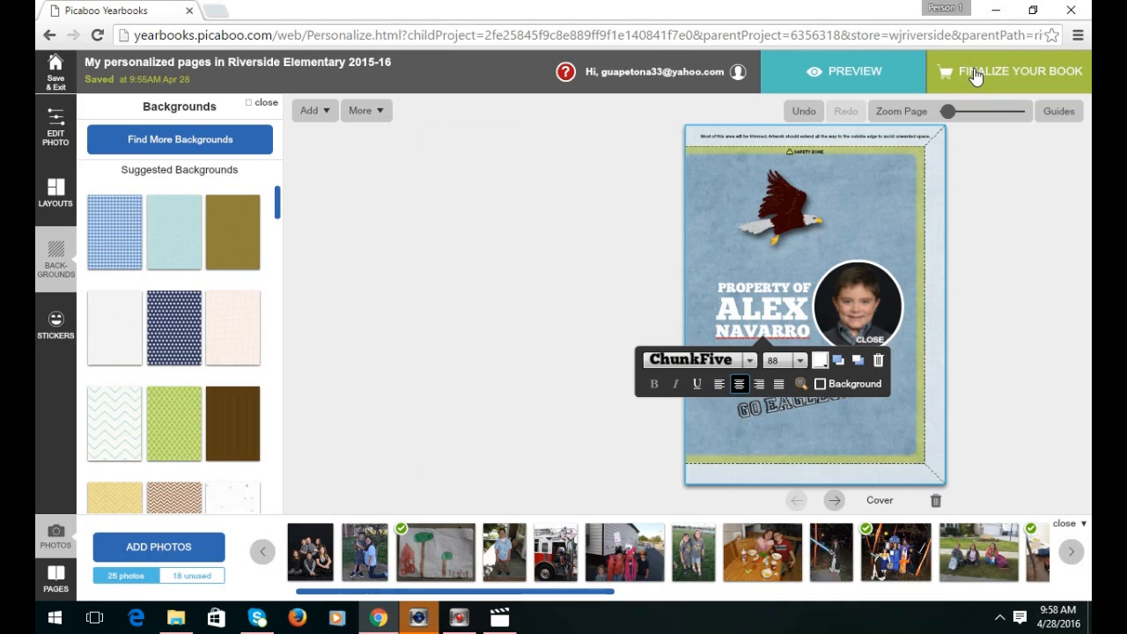